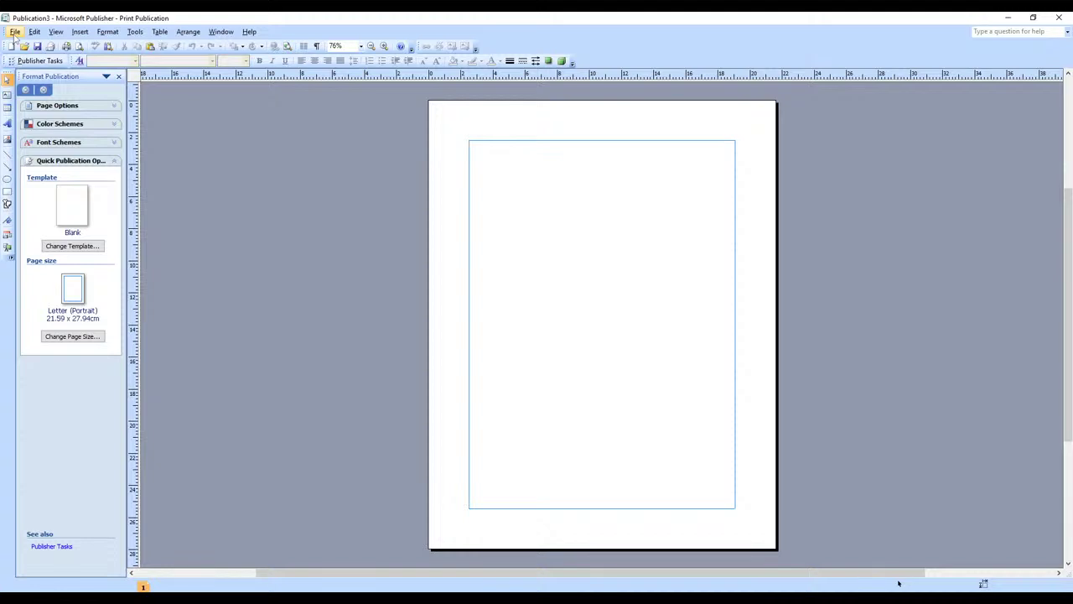
- Set the publication's page size to A5 (Landscape), 21 x 14.8 cm
click(15, 33)
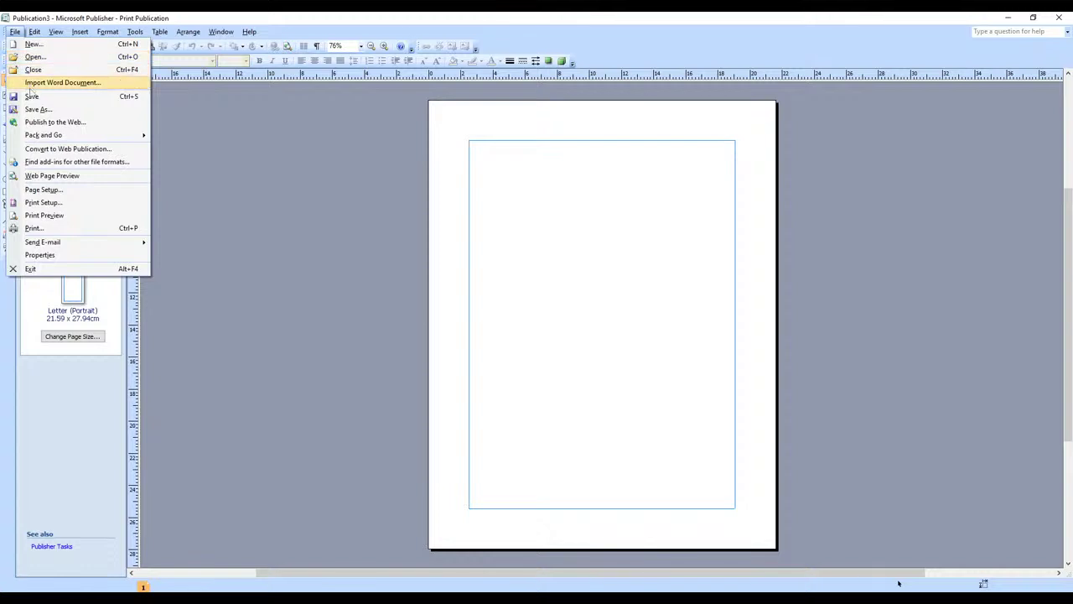
click(56, 194)
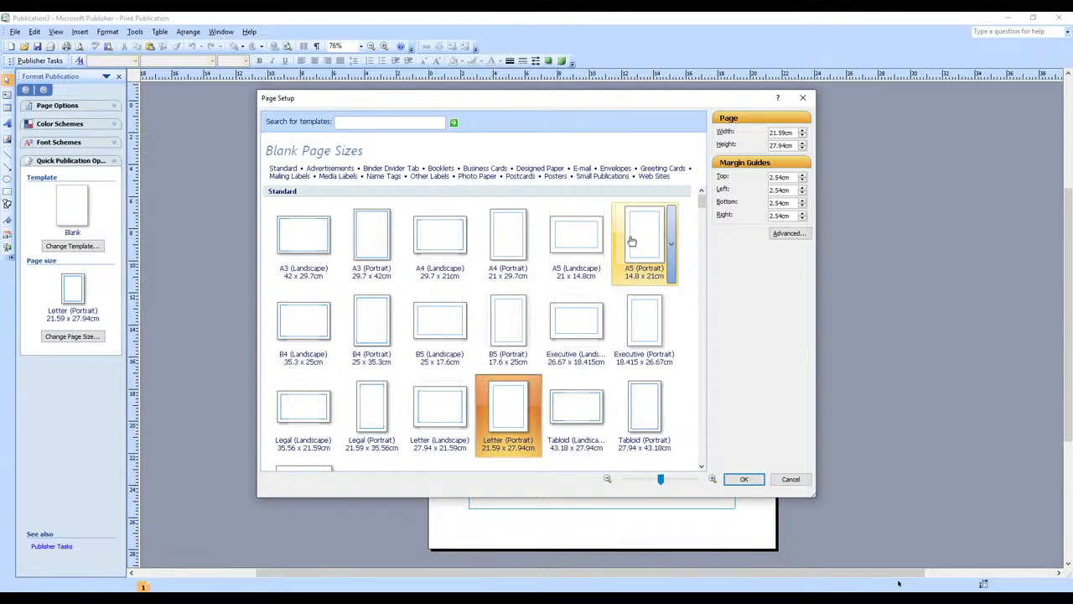
click(580, 240)
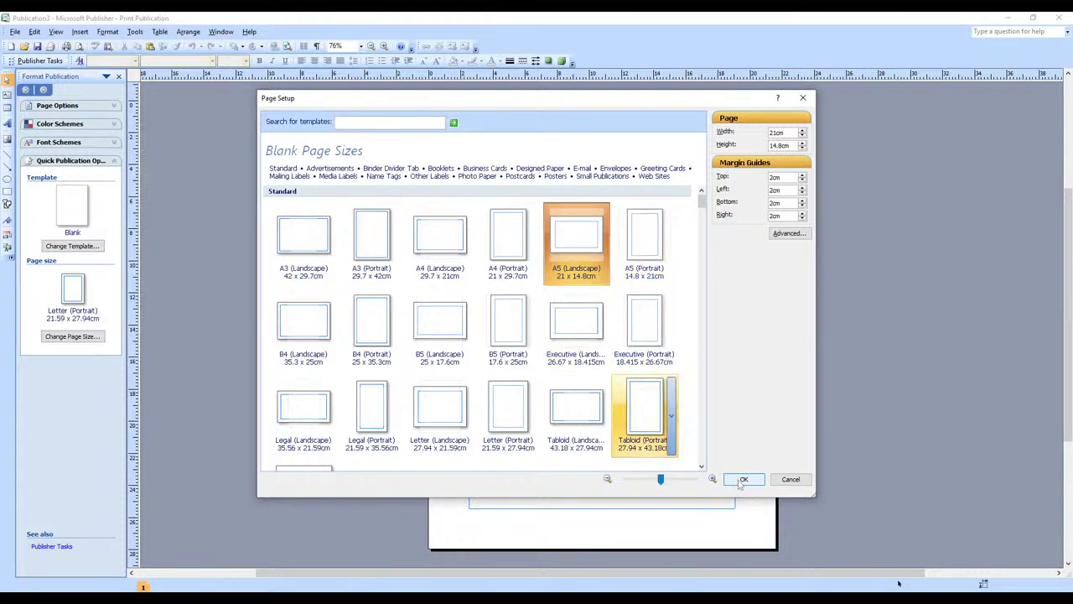
double_click(570, 243)
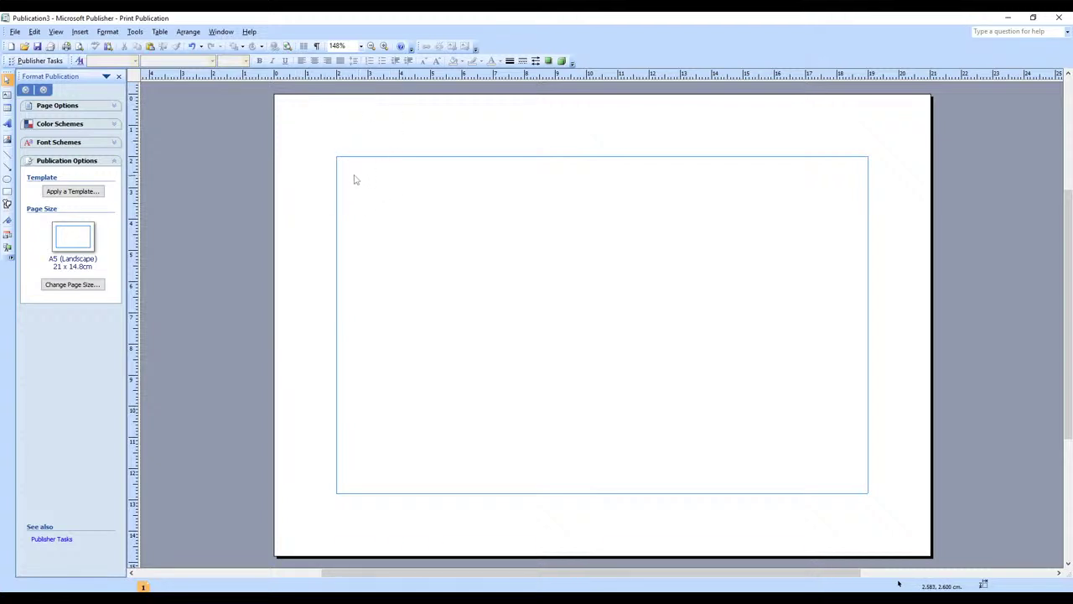
click(15, 31)
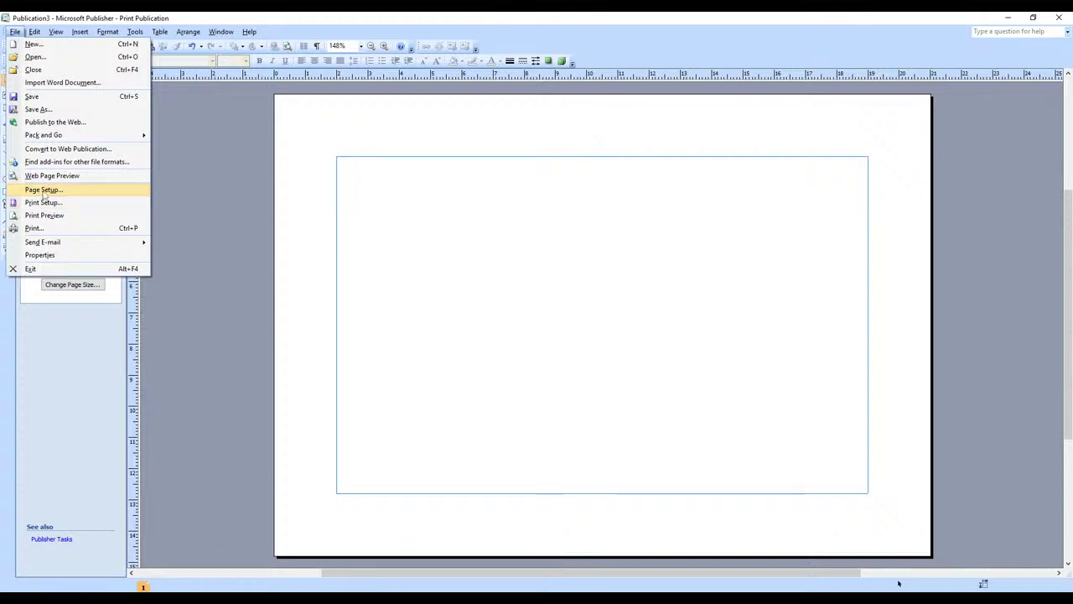
click(176, 17)
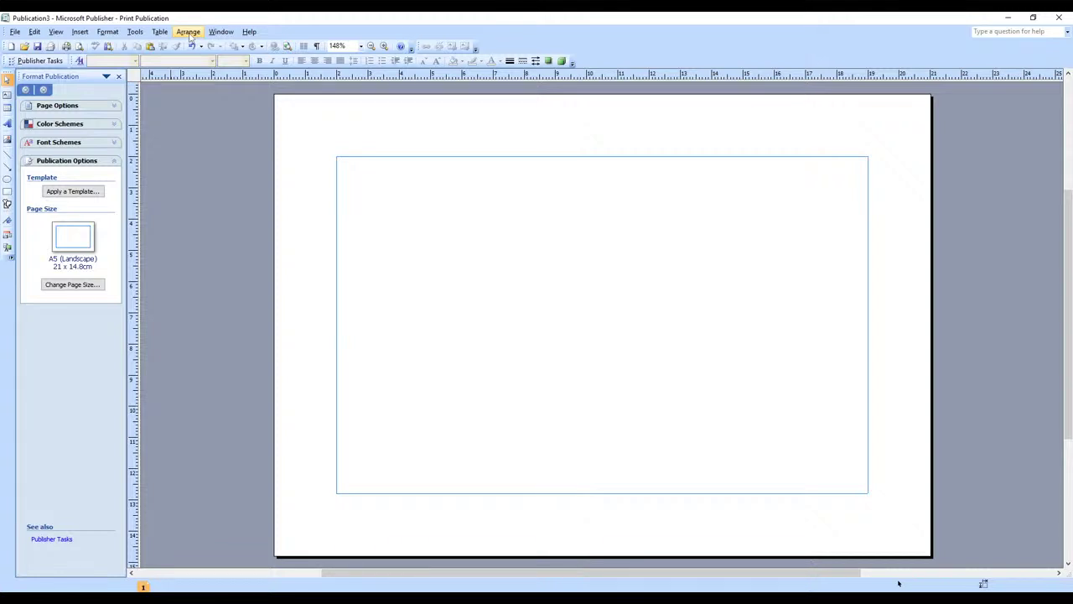
- Set the page's left, right, top and bottom margin guides to 0 cm
click(189, 33)
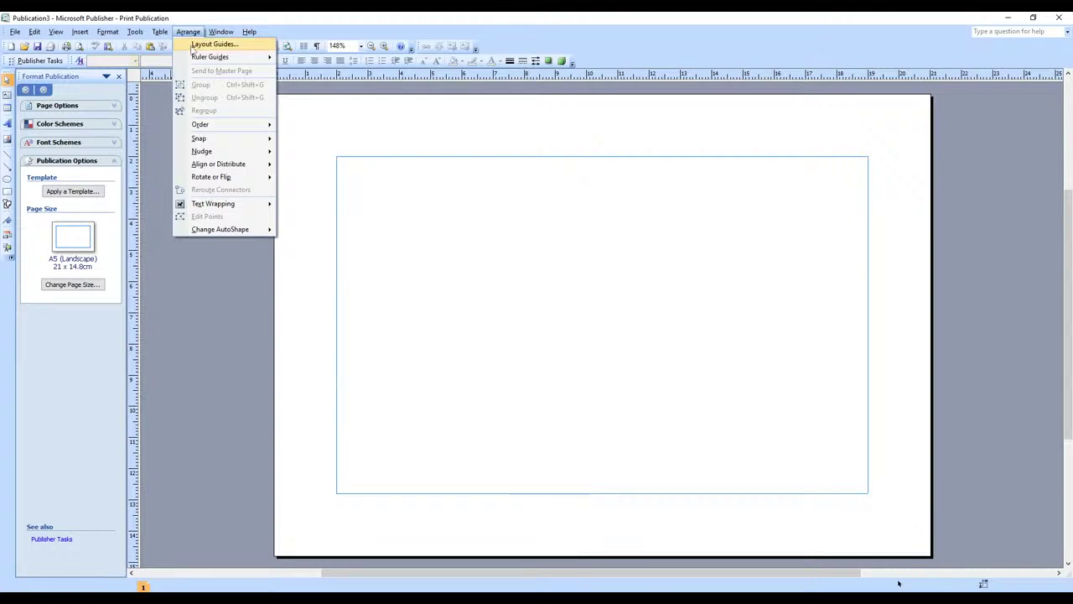
click(233, 49)
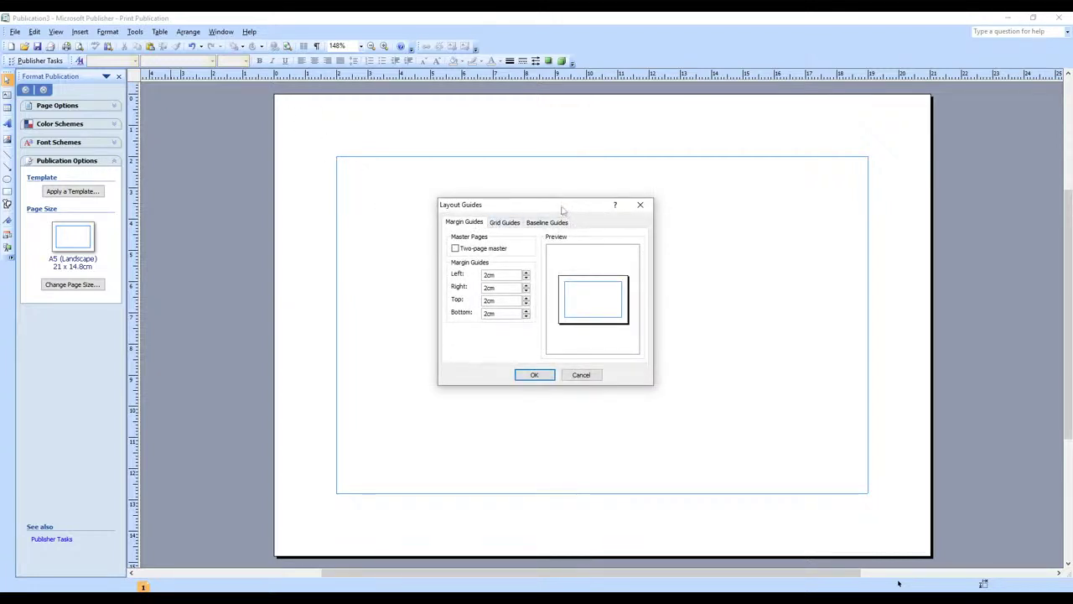
drag(560, 209, 541, 216)
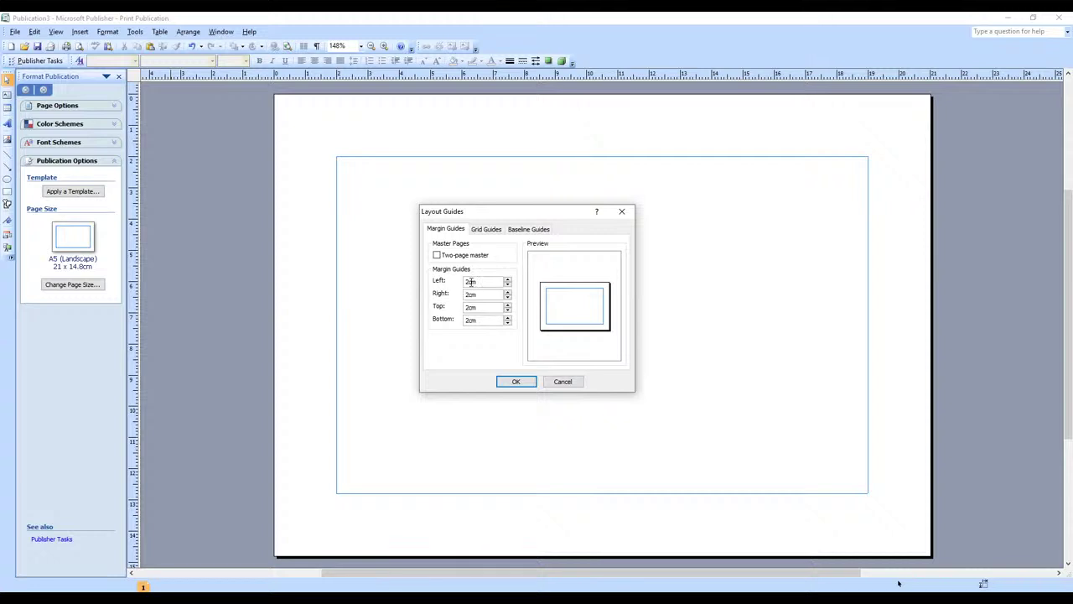
click(507, 285)
click(507, 285)
click(508, 285)
click(508, 285)
click(508, 285)
click(507, 285)
click(507, 285)
click(507, 285)
click(507, 298)
click(507, 298)
click(507, 298)
click(507, 297)
click(507, 297)
click(507, 298)
click(507, 298)
click(507, 309)
click(507, 310)
click(507, 309)
click(507, 309)
click(507, 309)
click(507, 309)
click(507, 309)
click(507, 310)
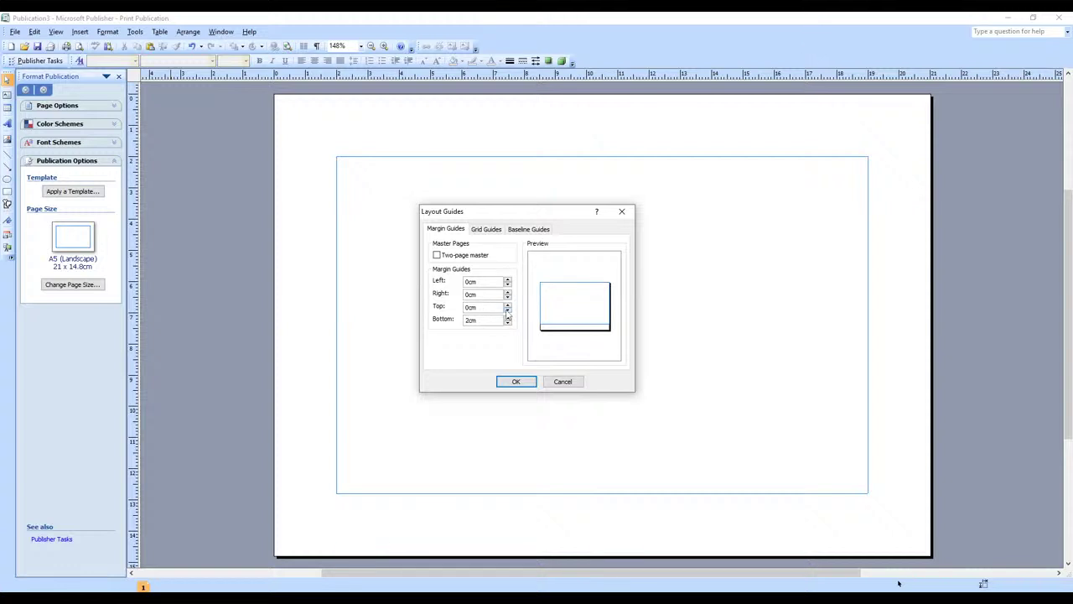
click(507, 323)
click(507, 322)
click(507, 323)
click(508, 323)
click(507, 323)
click(507, 323)
click(507, 323)
click(507, 322)
click(514, 382)
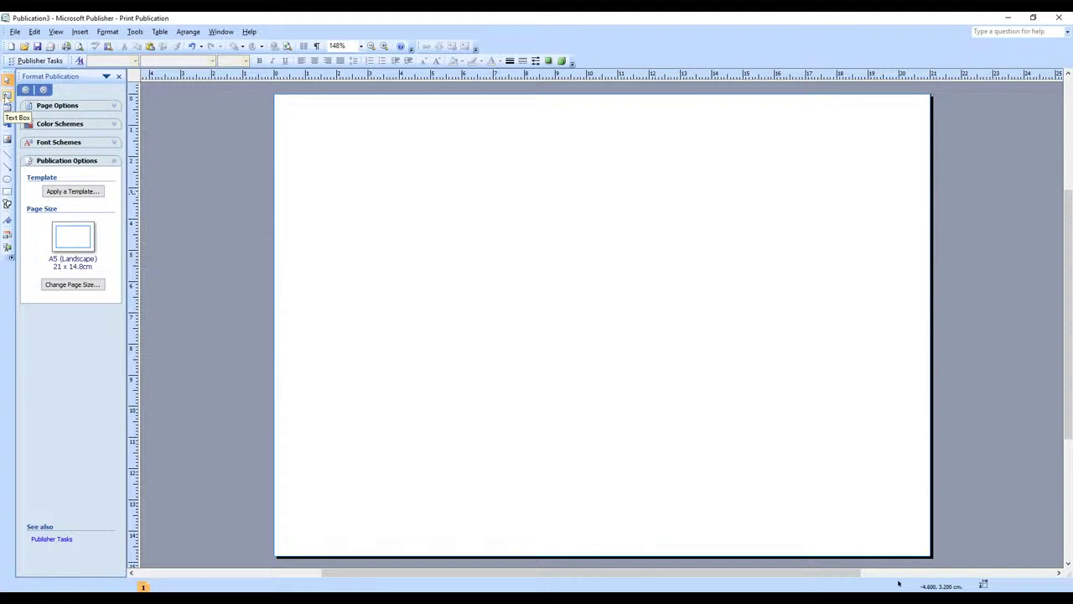
- Float the Objects toolbar beside the page and draw a text box about 14.3 x 2.8 cm near the page's upper edge
drag(7, 73, 224, 171)
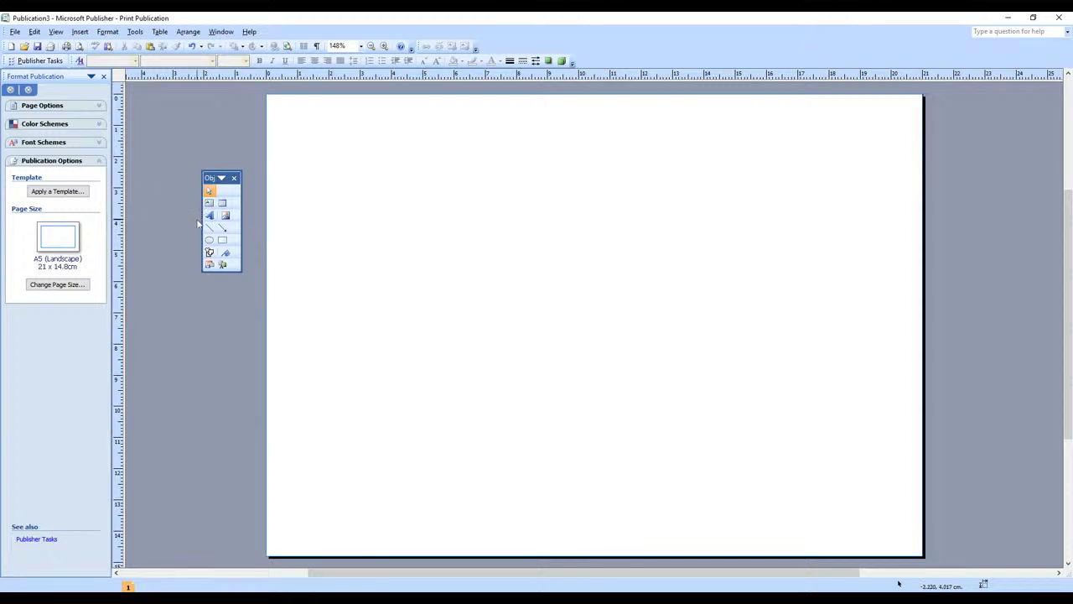
click(208, 204)
drag(347, 119, 795, 209)
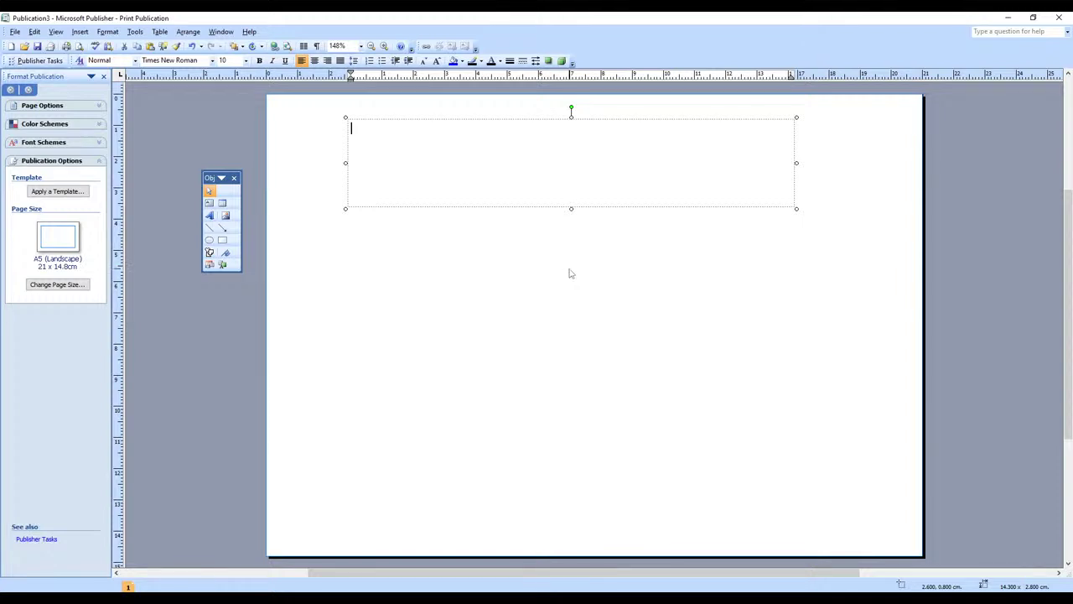
- Enter the heading "MODERN FARMING IN AFRICA" in the text box
text(MOR)
text(D)
key(BackSpace)
key(BackSpace)
text(DERN M)
key(BackSpace)
text(FARMING )
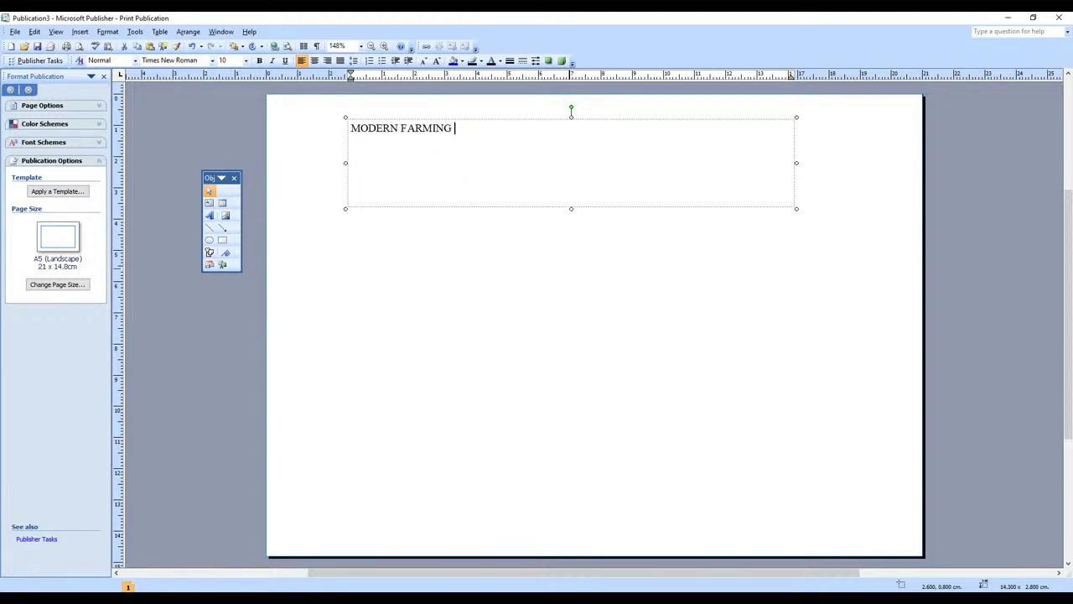
text(IN AFRICA)
- Change the heading text to read "AFRO-FARM AFRICA"
drag(513, 127, 376, 132)
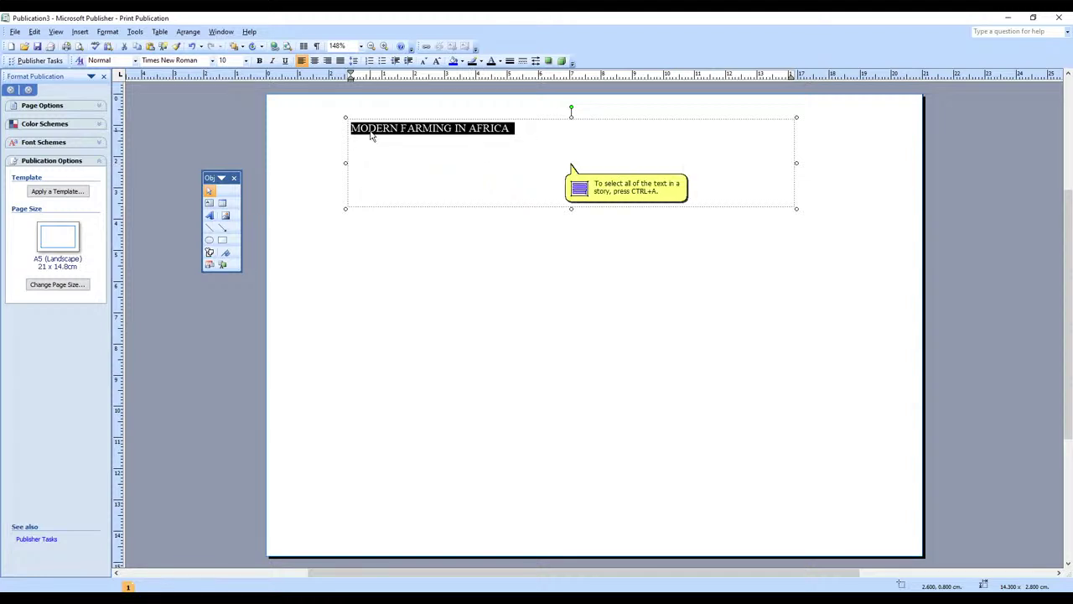
drag(510, 127, 489, 128)
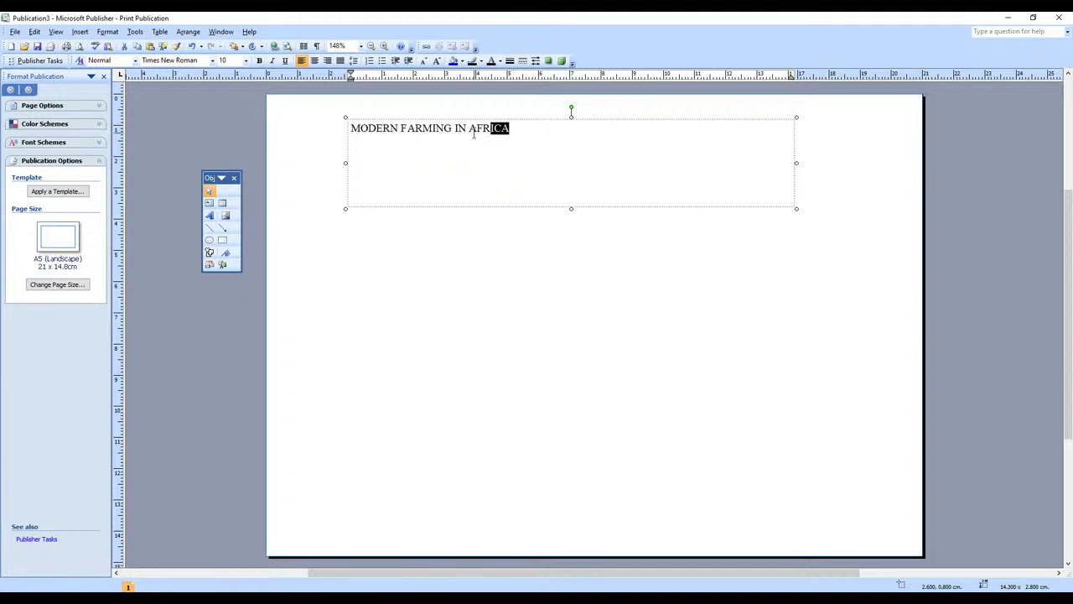
text(O-FARM AFRICA)
drag(471, 128, 350, 128)
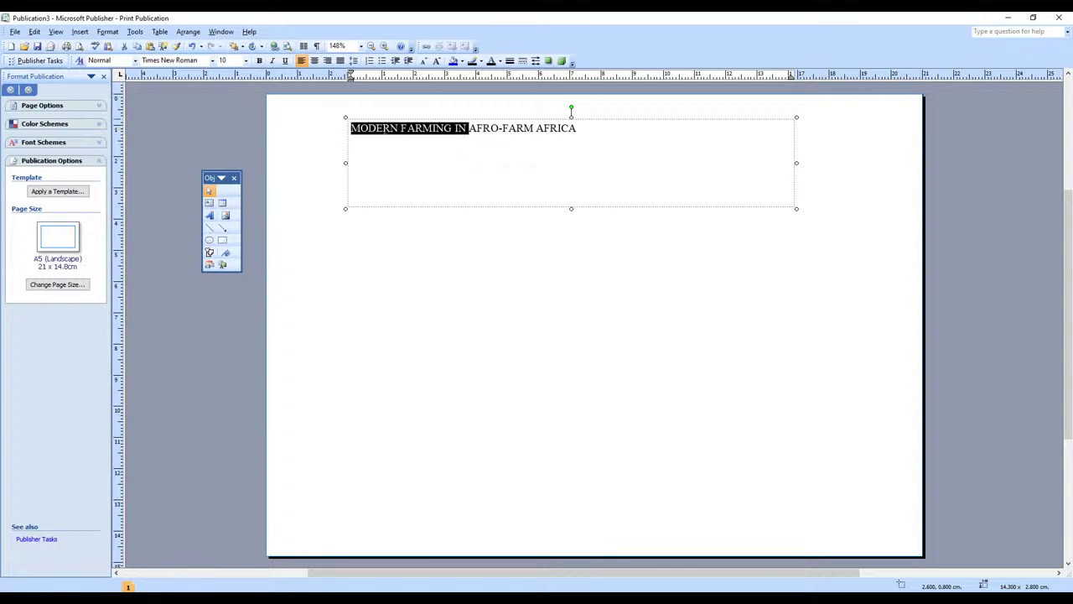
click(458, 161)
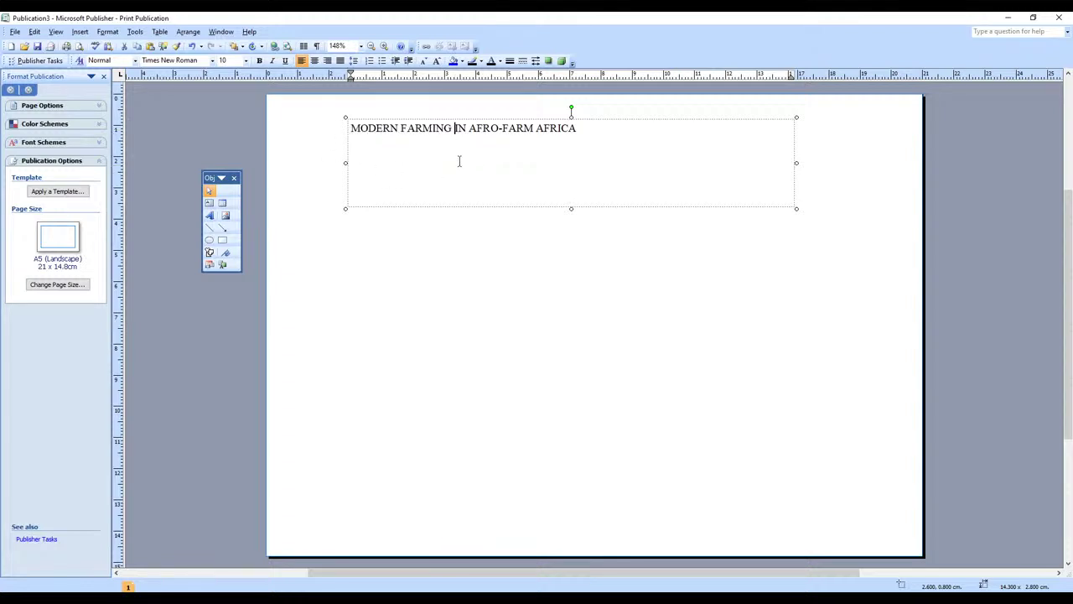
drag(467, 128, 338, 132)
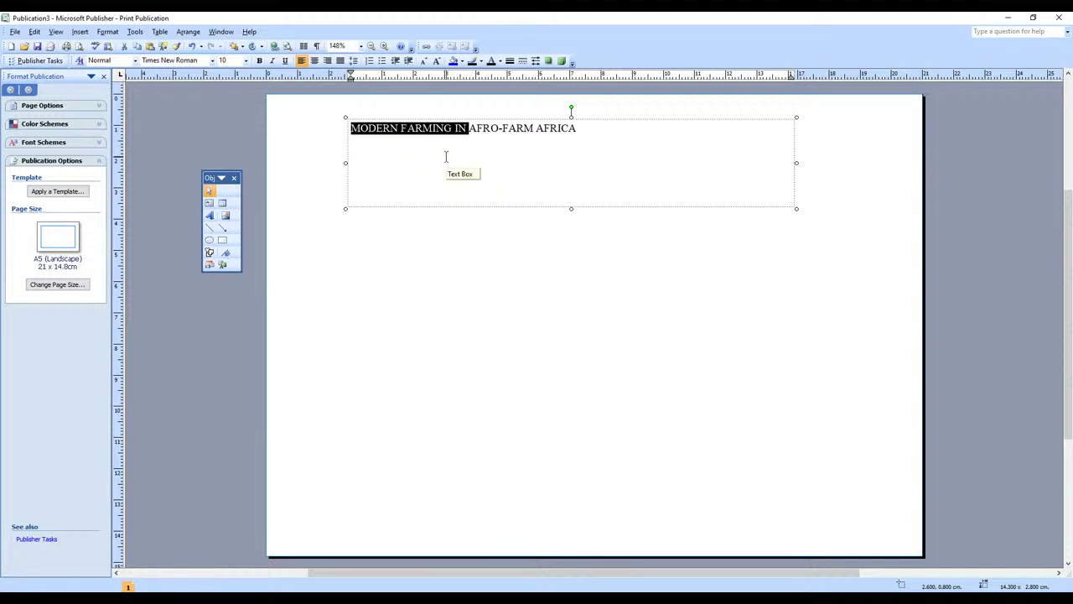
key(Delete)
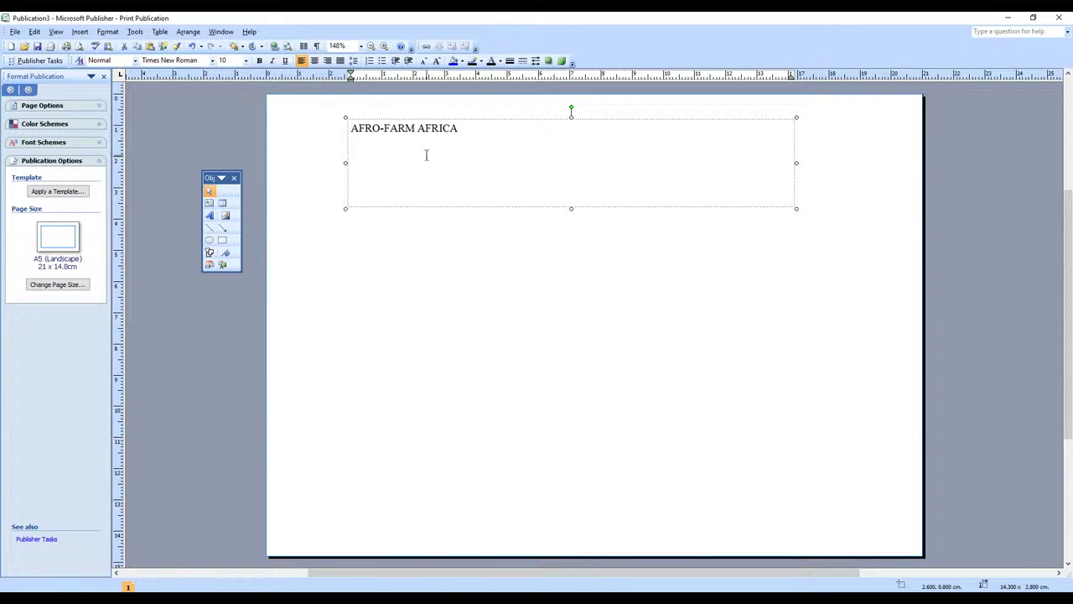
- Set the font size of the "AFRO-FARM AFRICA" heading to 36
drag(460, 129, 345, 130)
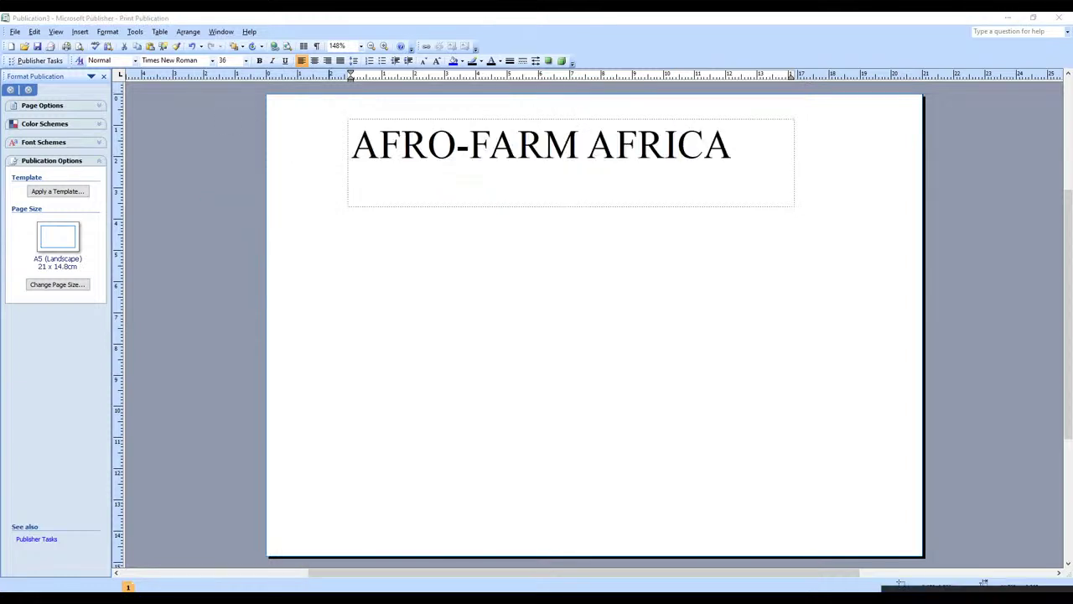
key(alt+Tab)
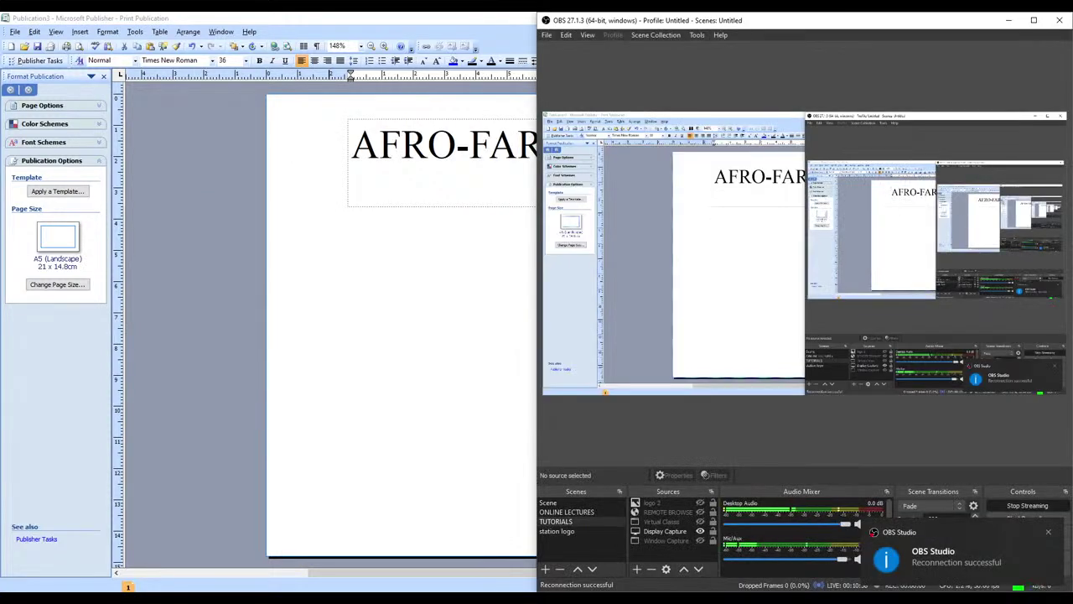
key(alt+Tab)
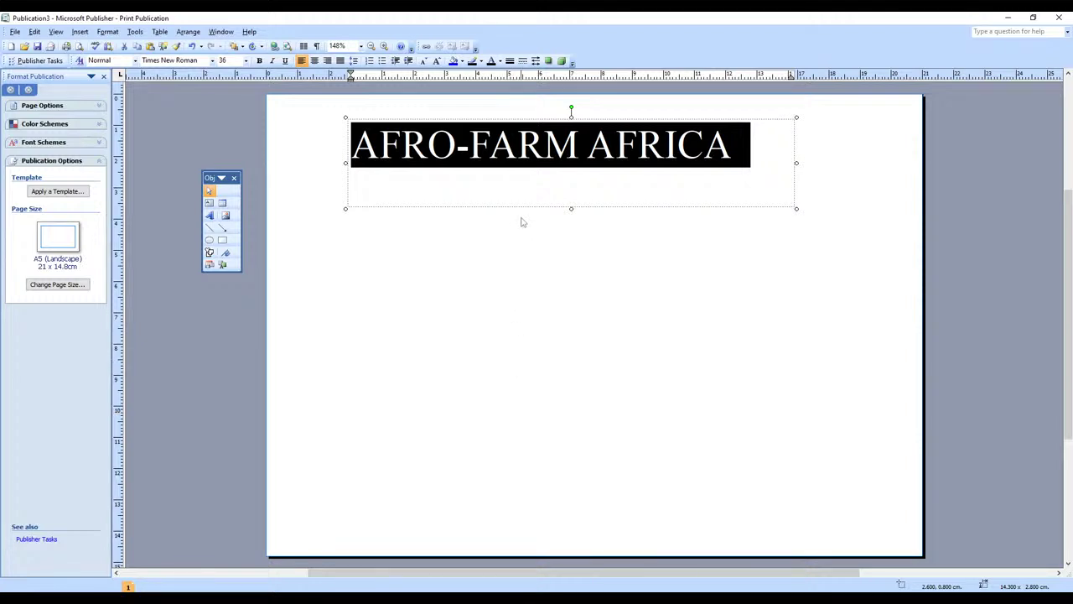
click(547, 196)
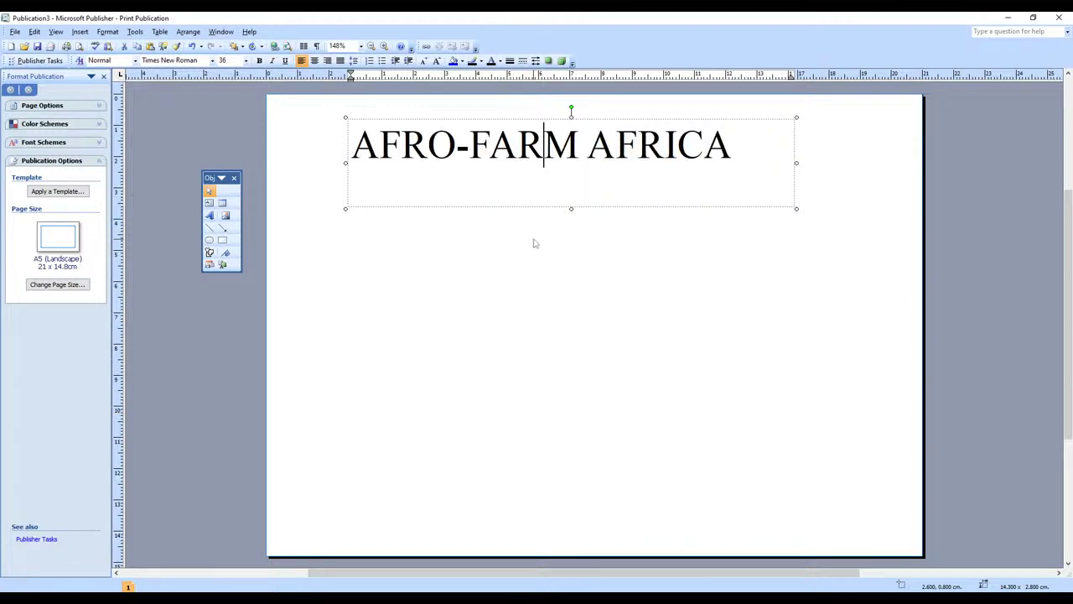
- Shrink the heading's text box to about 12.6 x 1.6 cm and move it to about 5.9 cm across, 1.0 cm down
drag(570, 208, 571, 178)
click(558, 247)
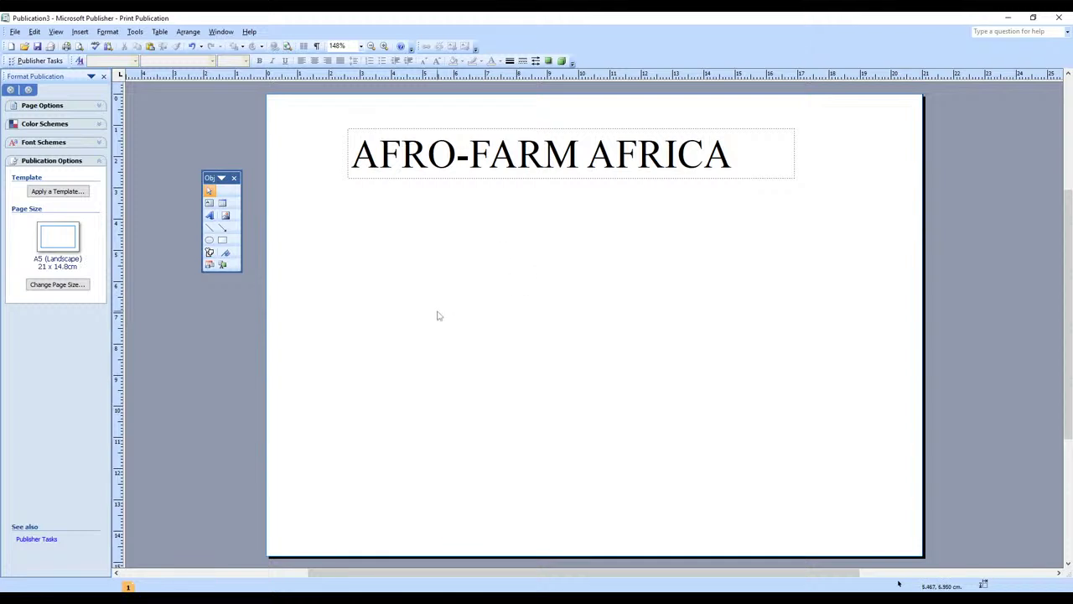
click(793, 154)
drag(794, 154, 742, 155)
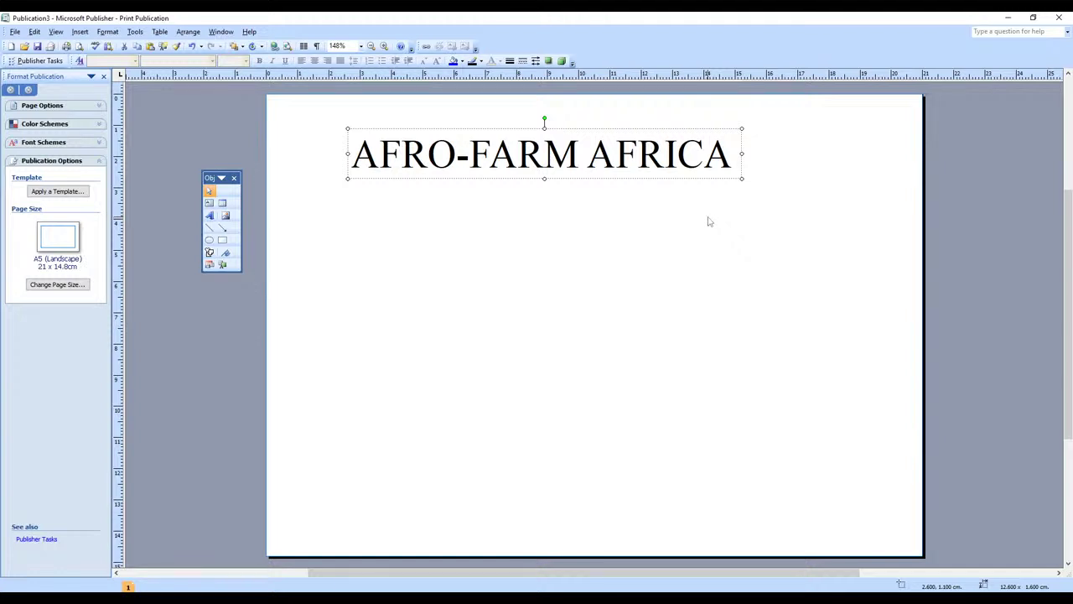
drag(551, 126, 646, 117)
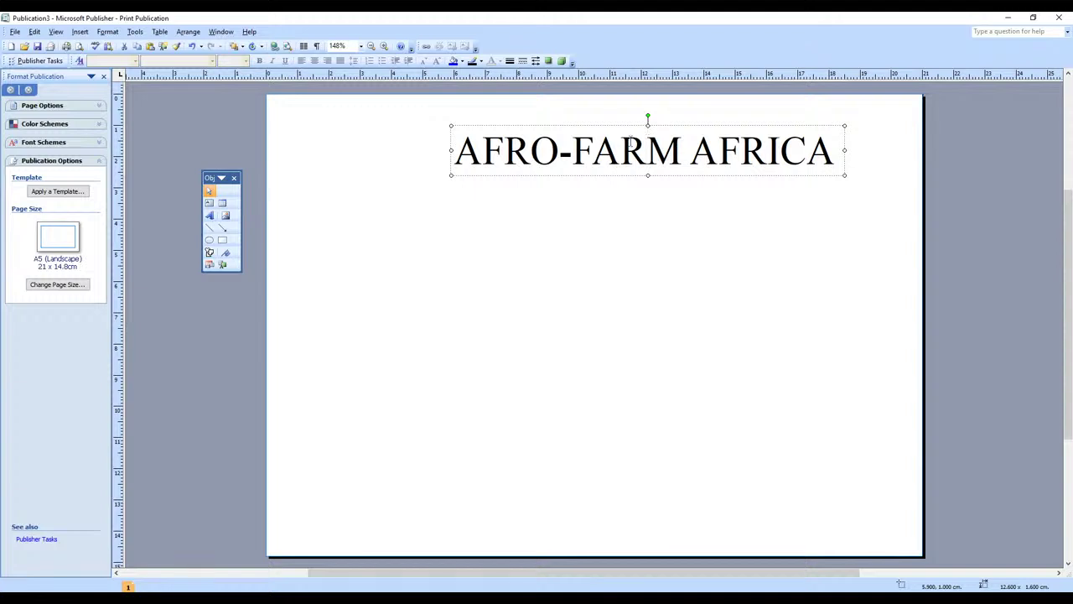
click(563, 237)
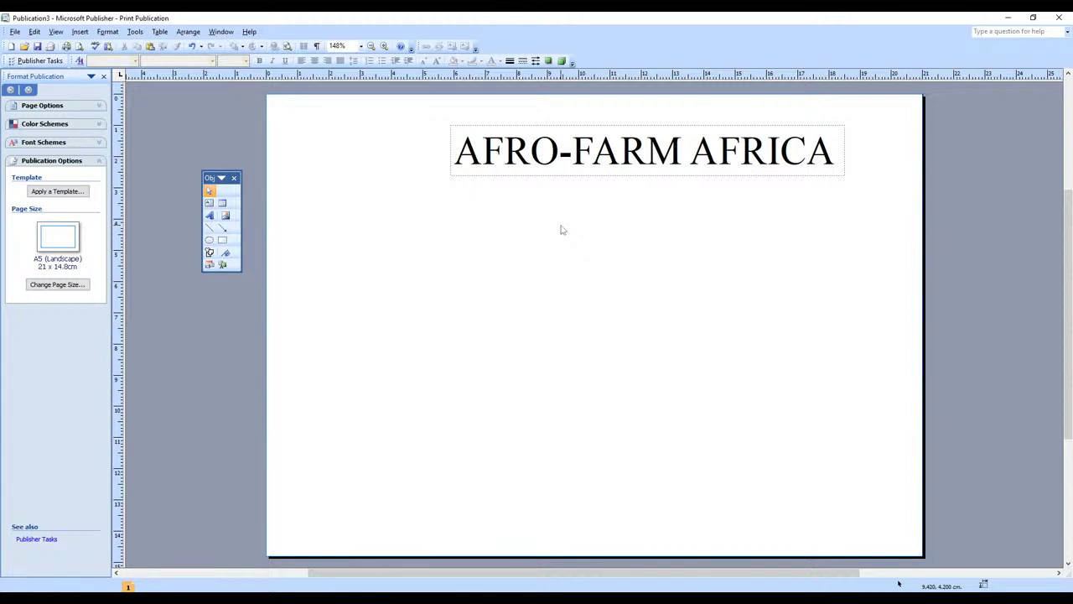
- Insert the picture IMG_1070 from the "publication one" folder on the Desktop
click(80, 32)
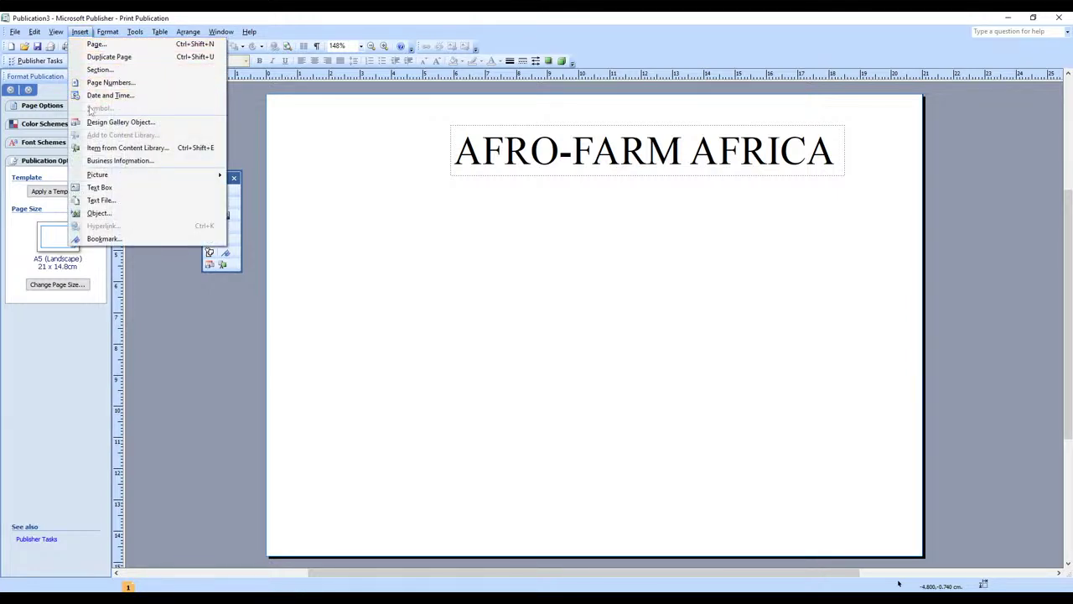
mouse_move(101, 179)
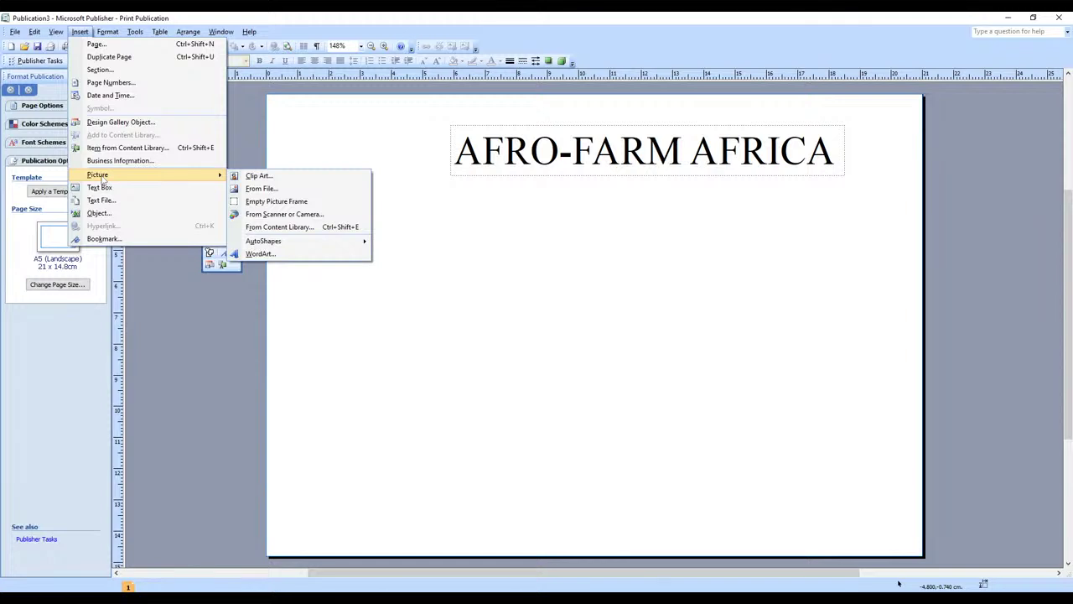
click(261, 189)
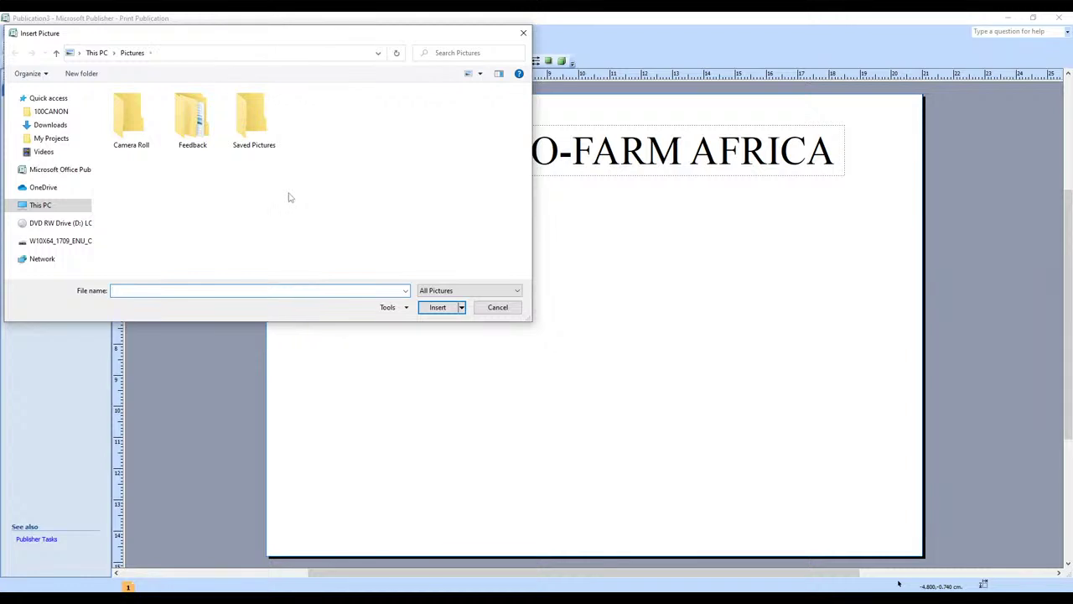
drag(242, 36, 528, 169)
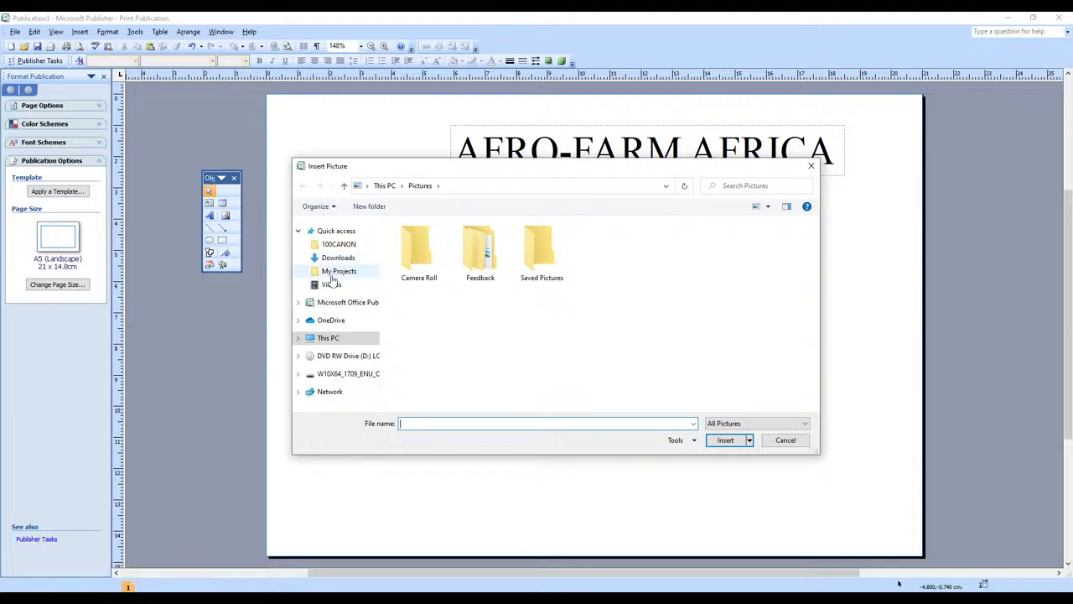
click(304, 339)
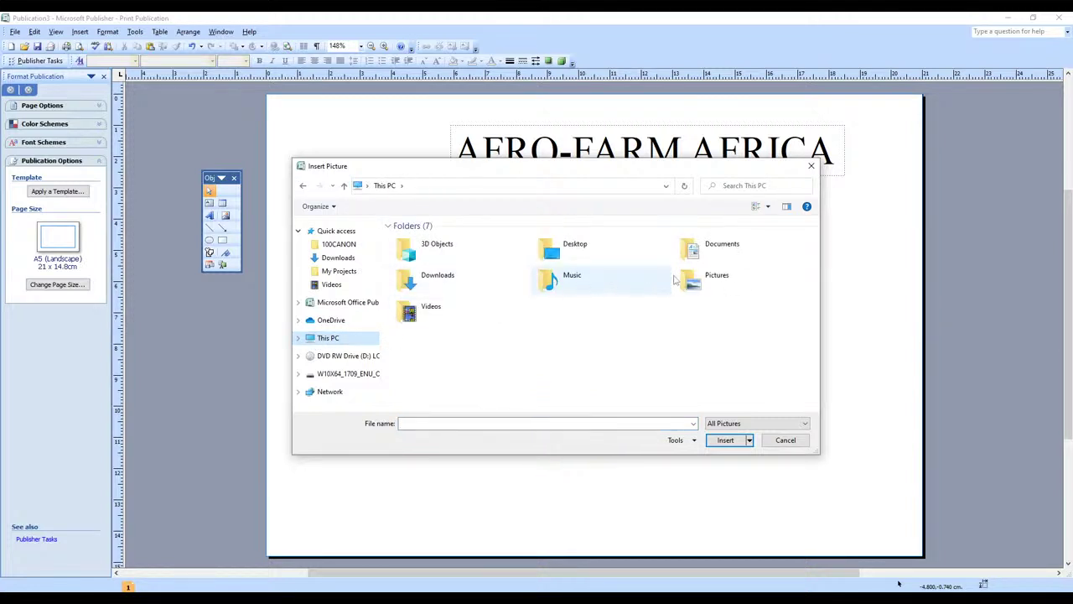
double_click(560, 256)
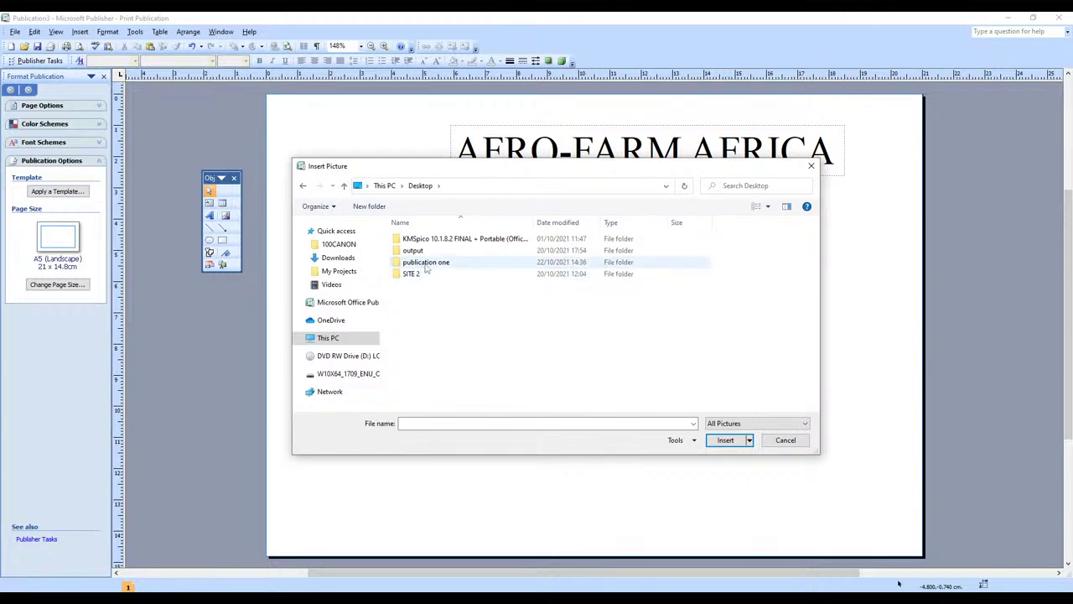
double_click(427, 263)
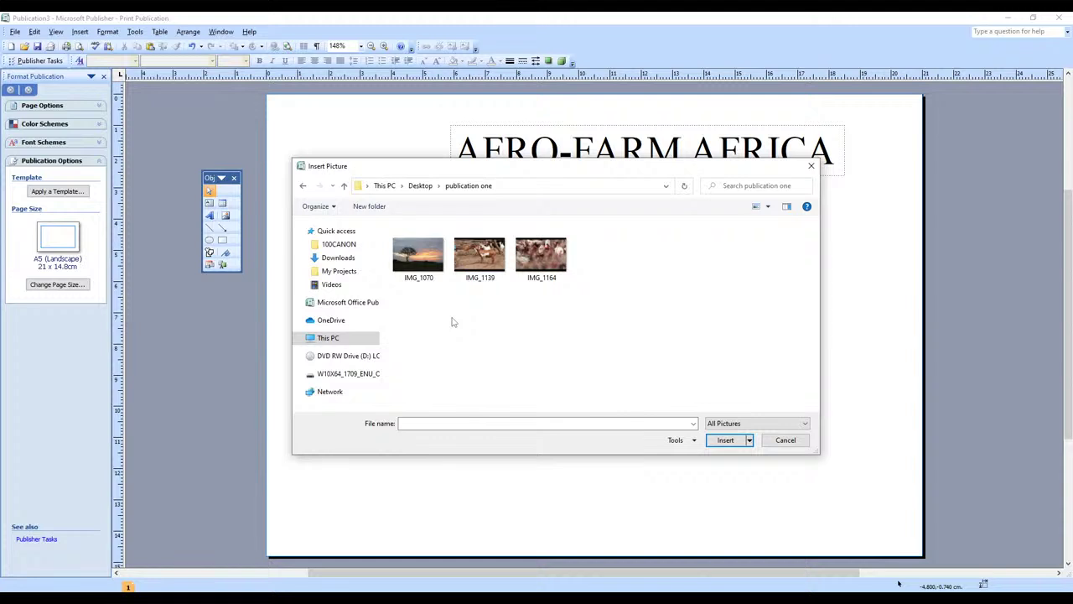
click(424, 265)
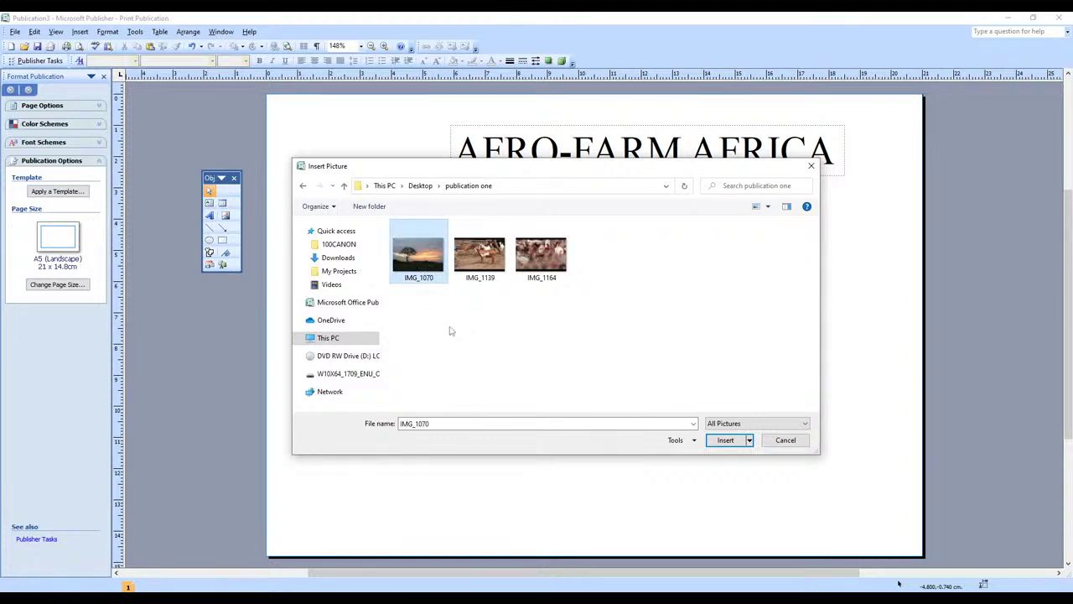
click(726, 440)
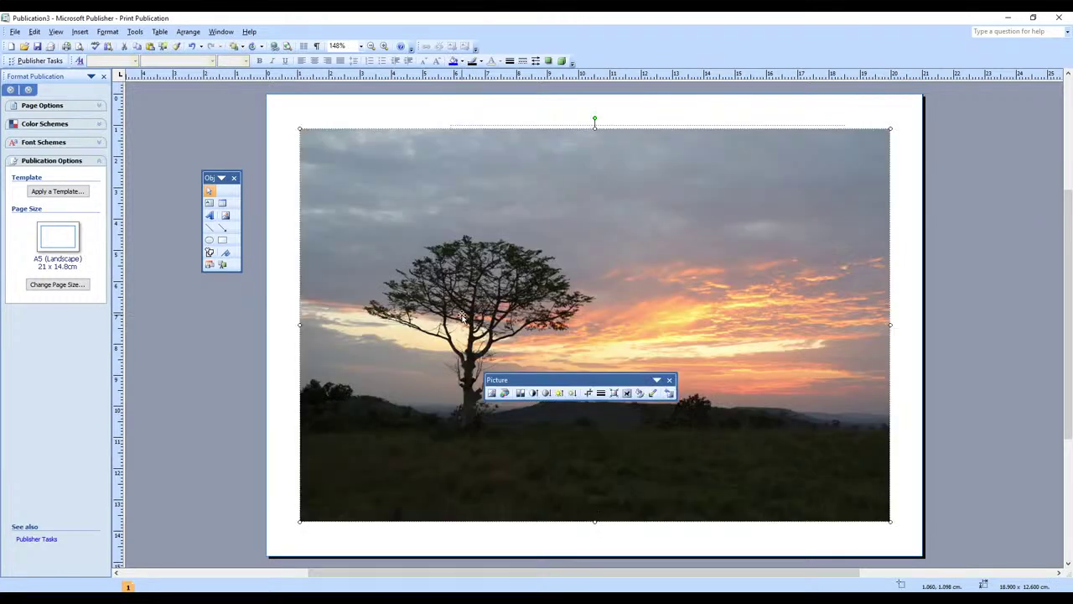
- Move the sunset picture to the page's upper-left corner and scale it proportionally to about 6.6 x 4.4 cm
drag(461, 317, 431, 290)
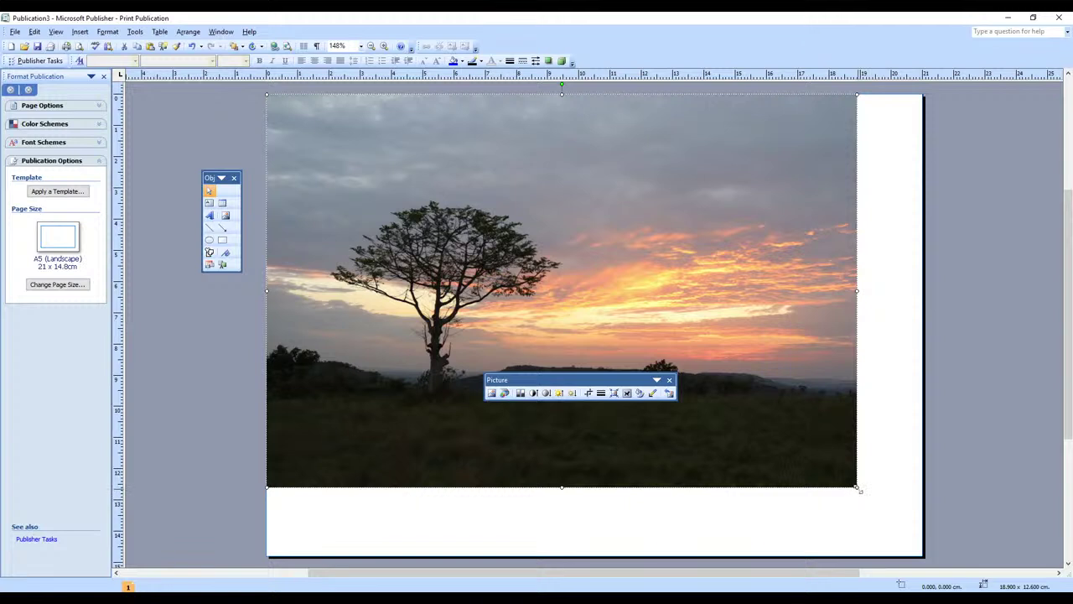
drag(856, 486, 841, 476)
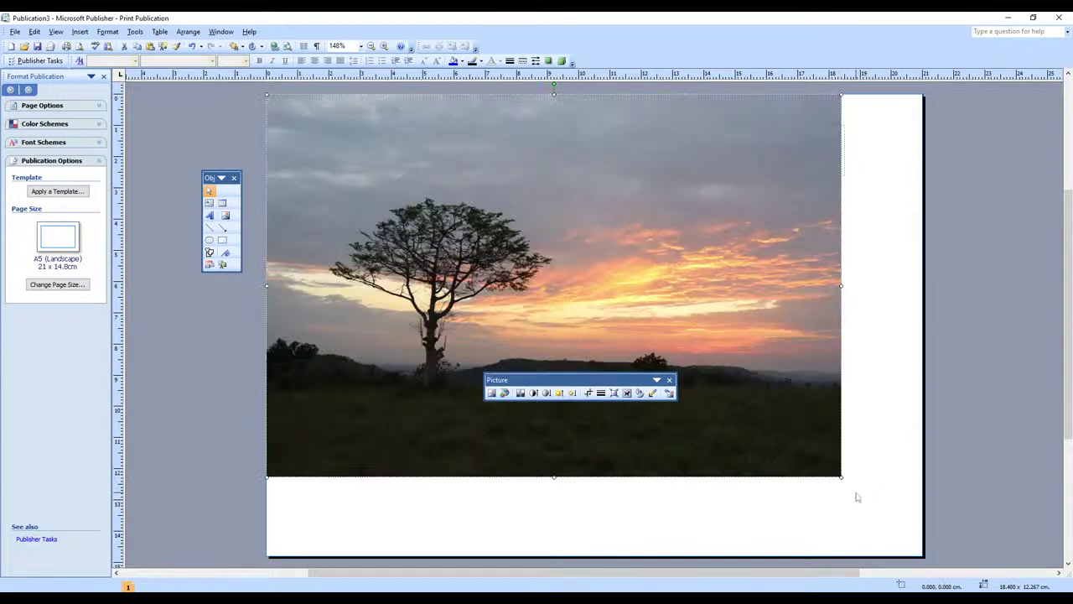
key(ctrl+z)
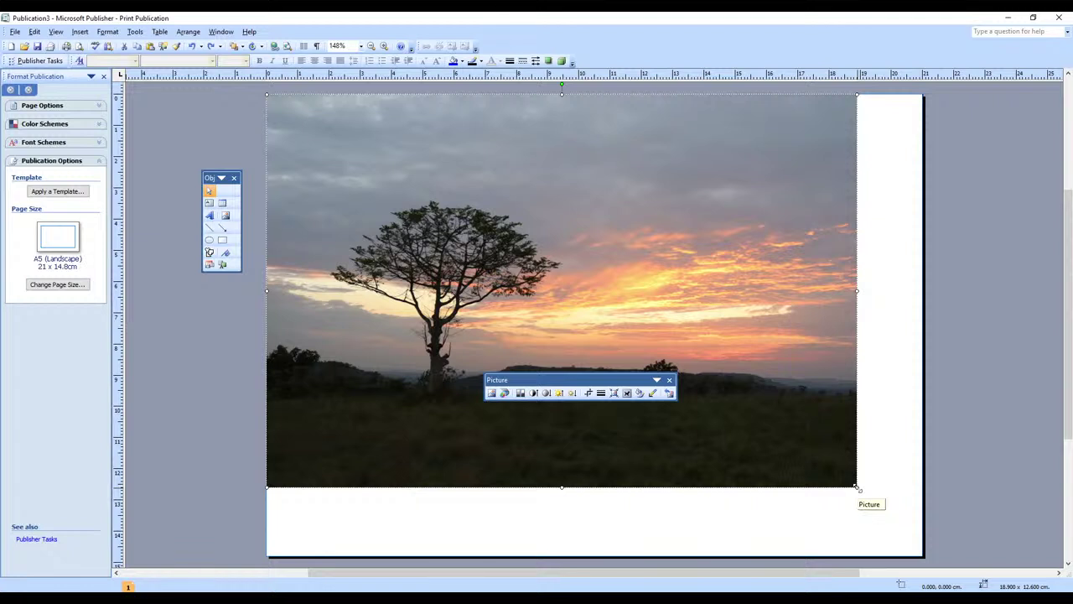
drag(855, 486, 514, 172)
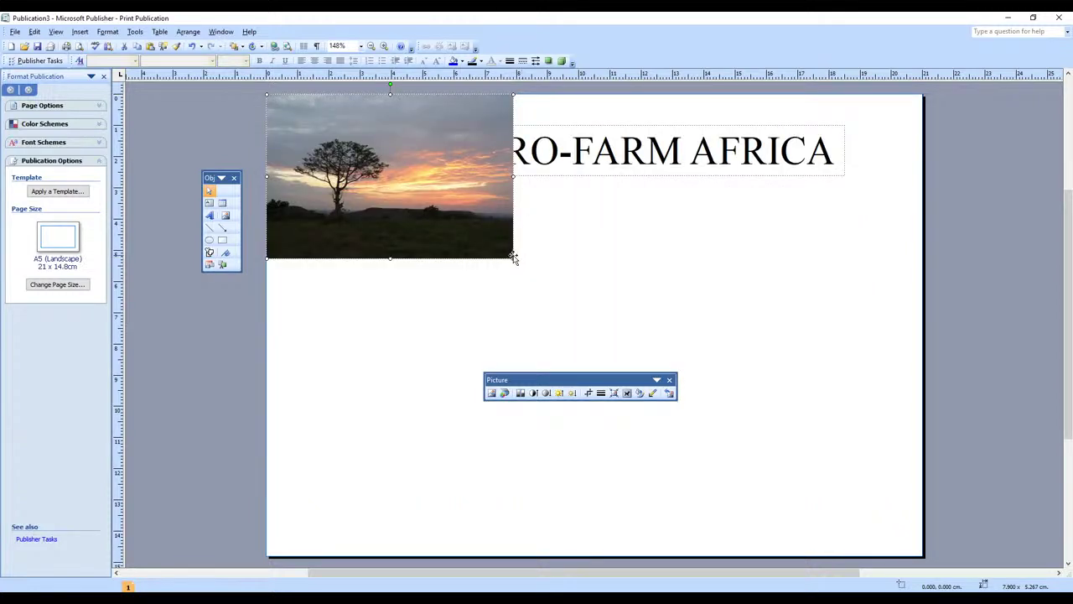
drag(514, 256, 472, 230)
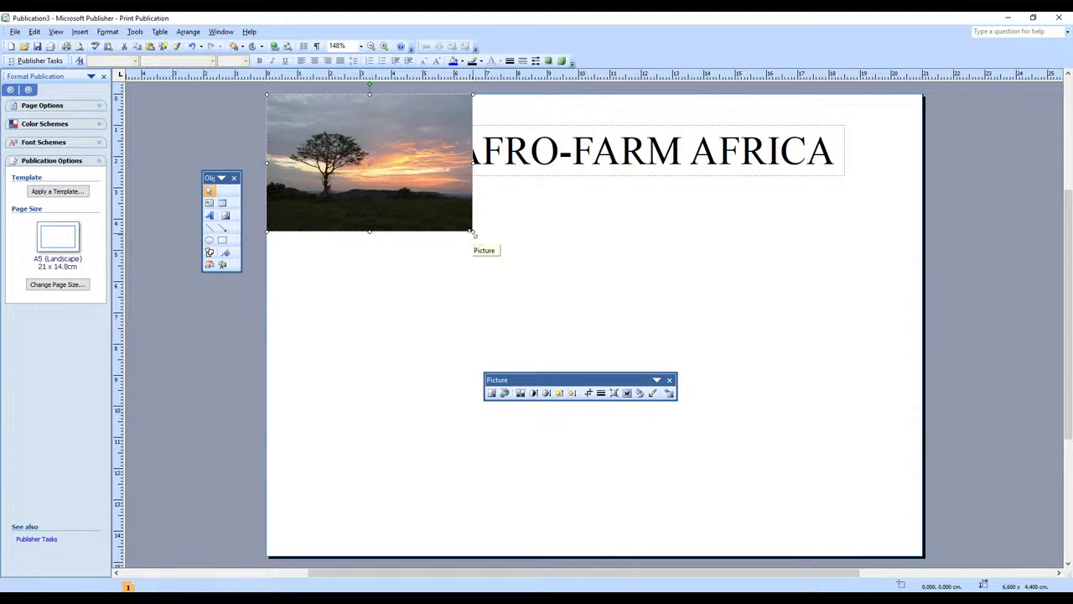
- Try squeezing the picture to about 4.7 x 2.6 cm, undo both resizes and deselect it
drag(368, 232, 370, 175)
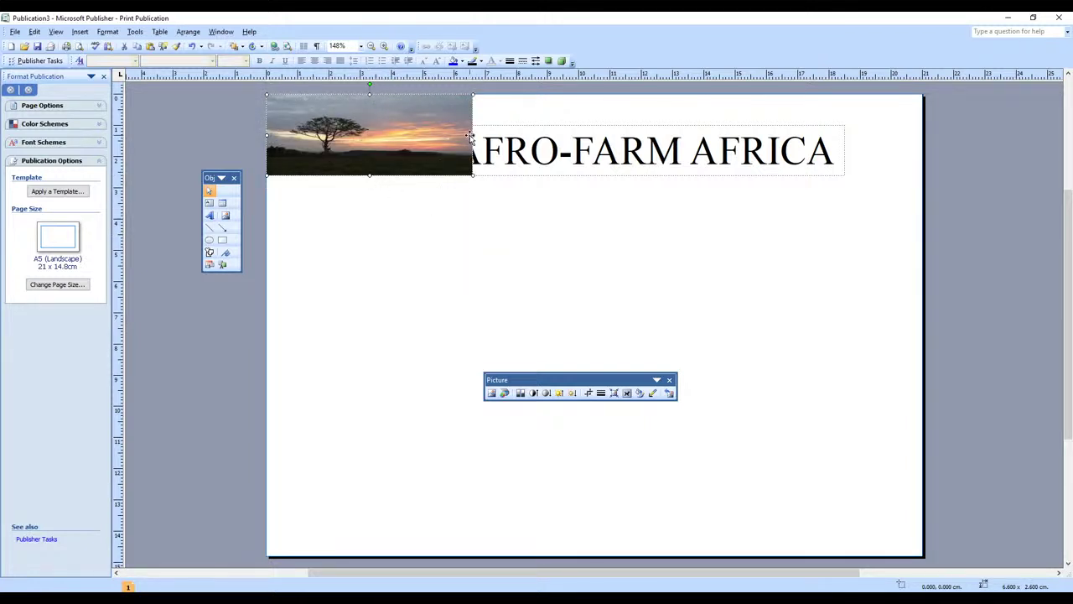
drag(471, 136, 413, 136)
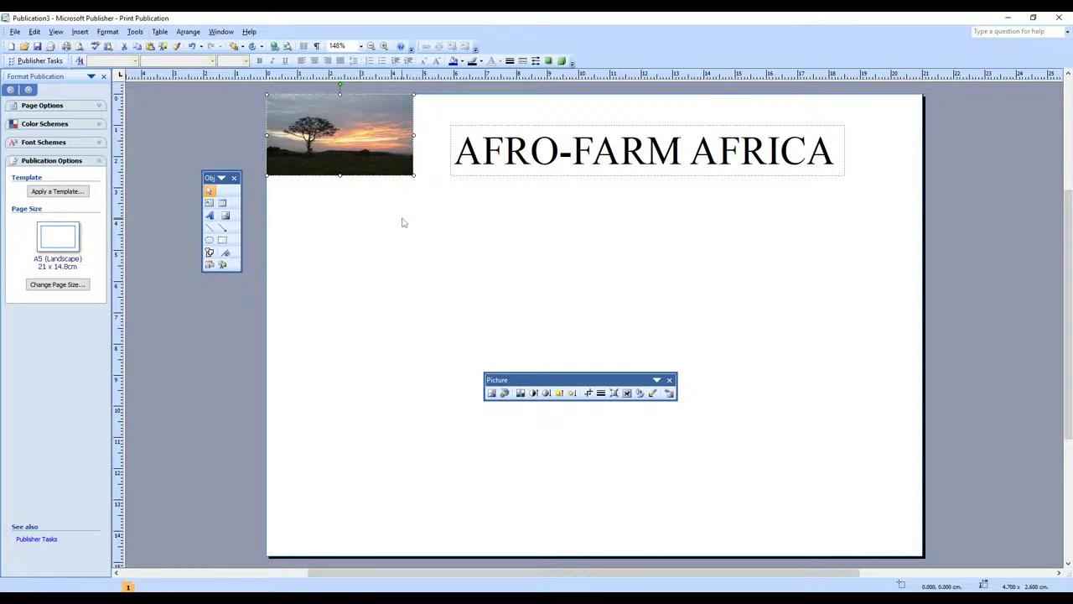
key(ctrl+z)
key(ctrl+z)
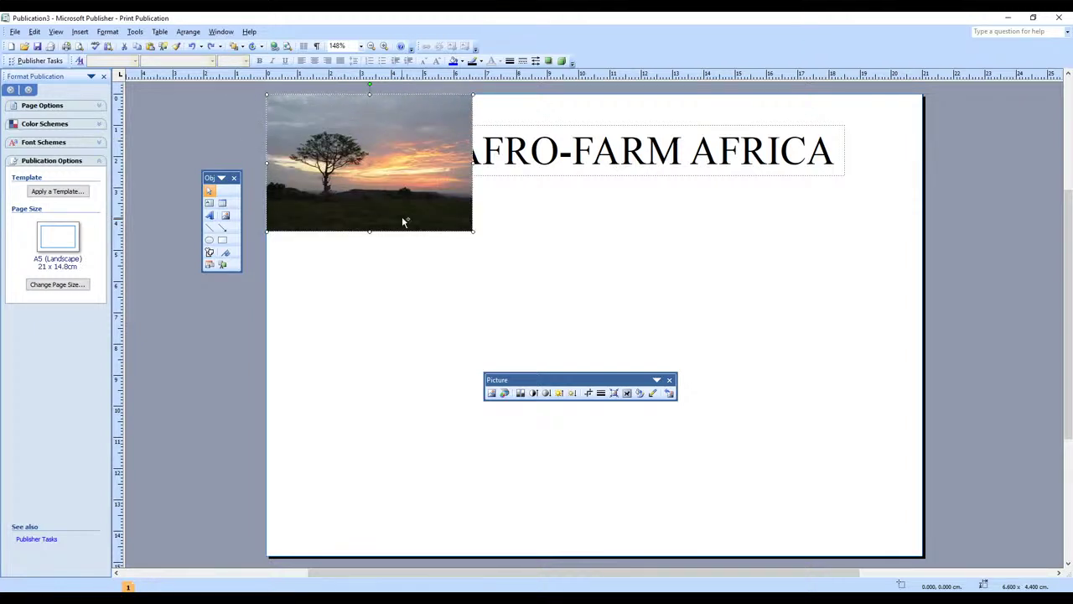
click(411, 294)
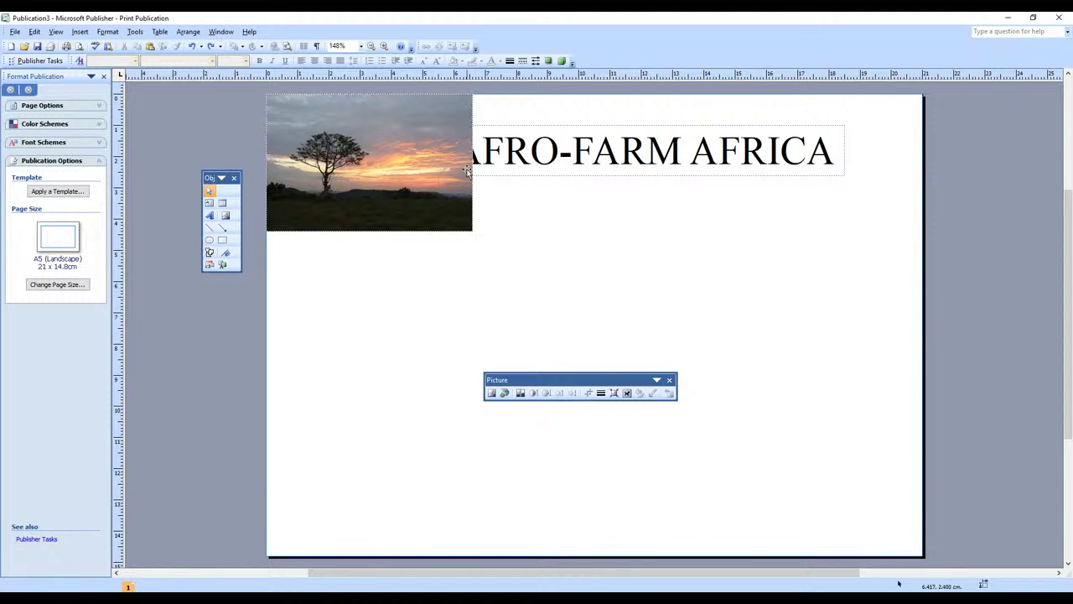
click(407, 275)
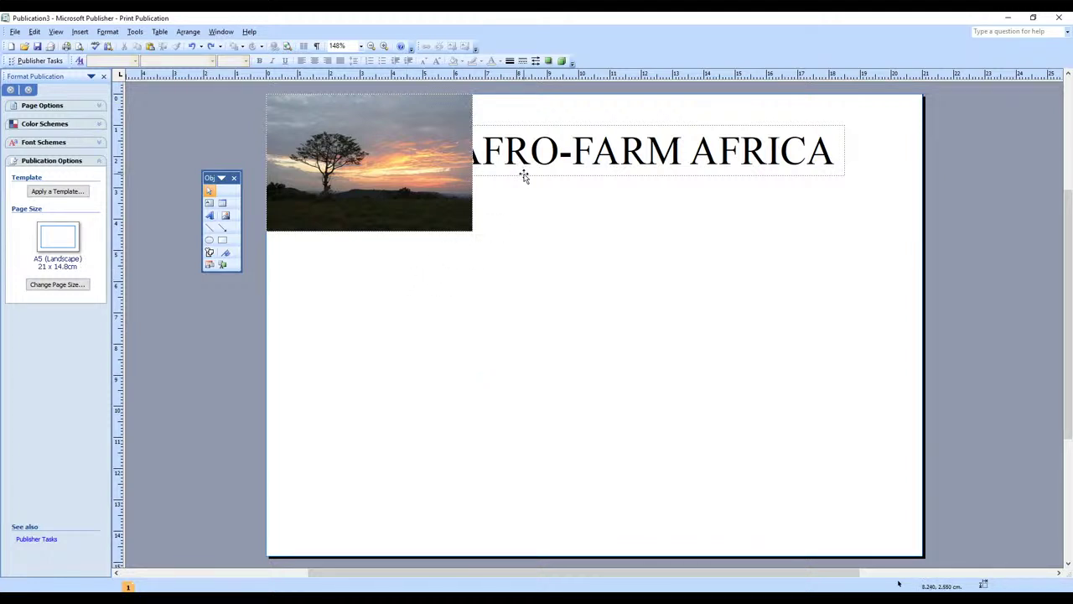
- Move the heading's text box to about 5.3 cm across, 0.8 cm down and bring it to the front of the picture
click(433, 211)
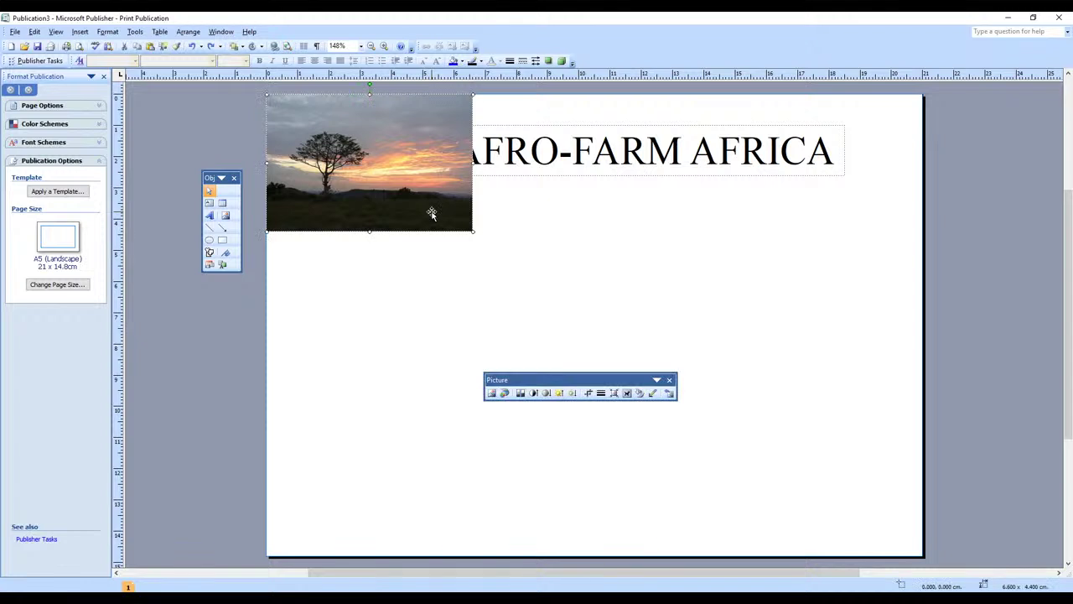
click(516, 177)
drag(529, 176, 511, 171)
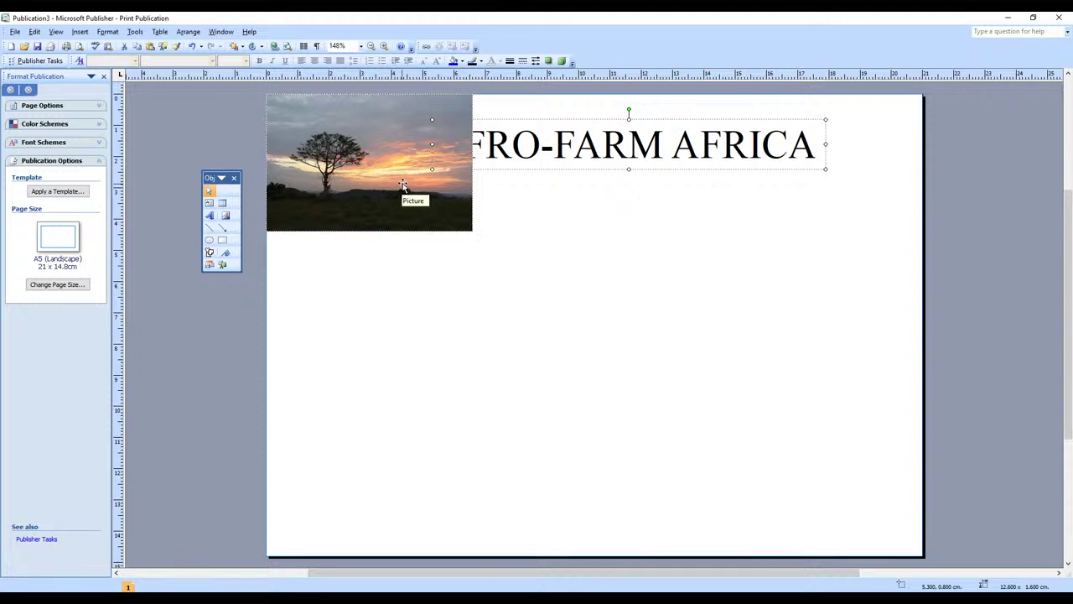
right_click(503, 170)
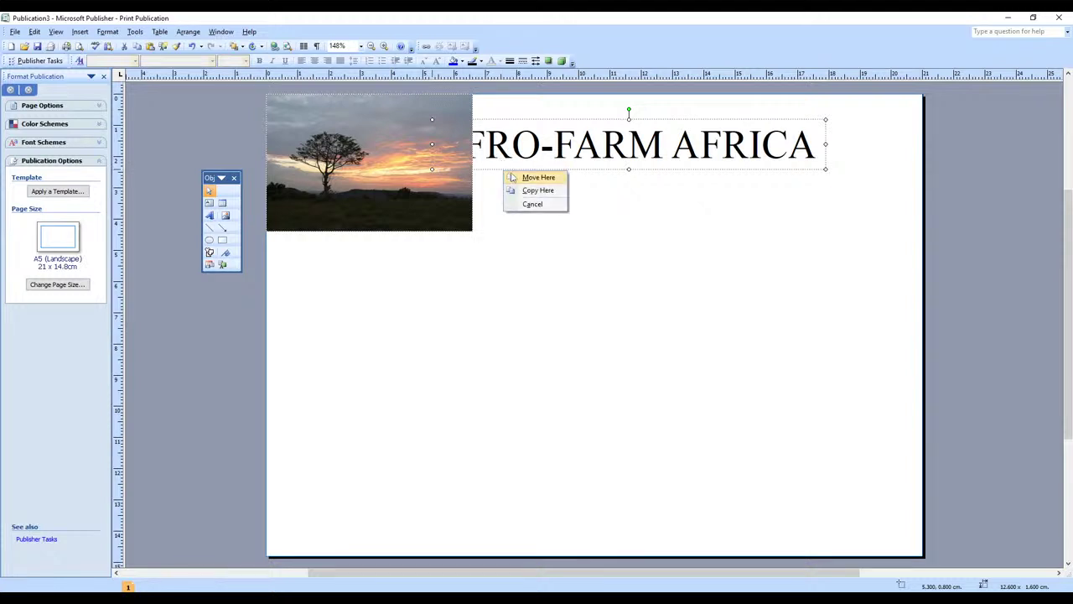
click(484, 168)
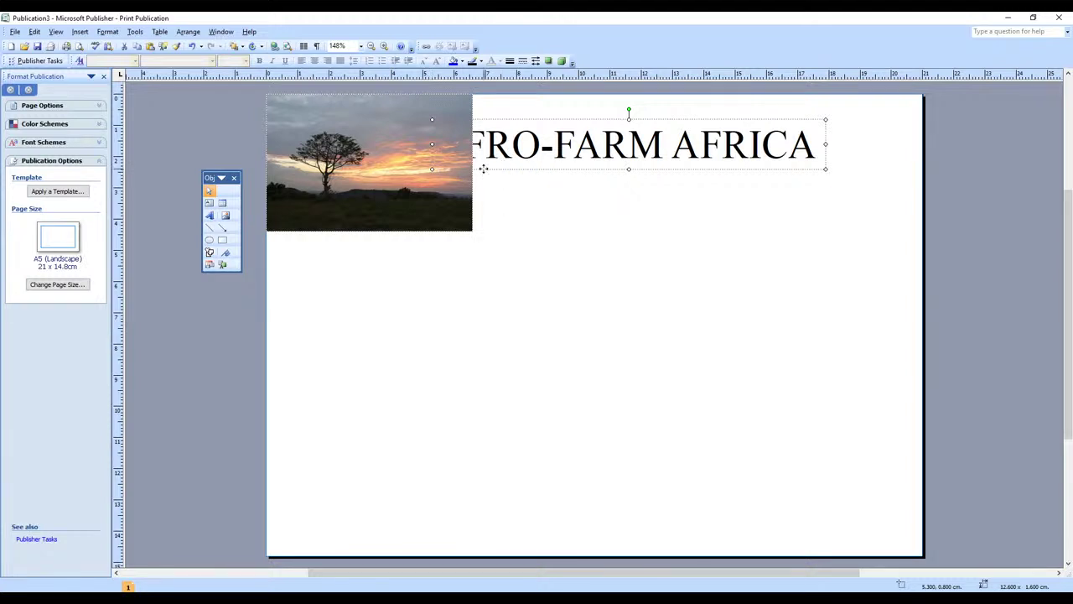
right_click(483, 169)
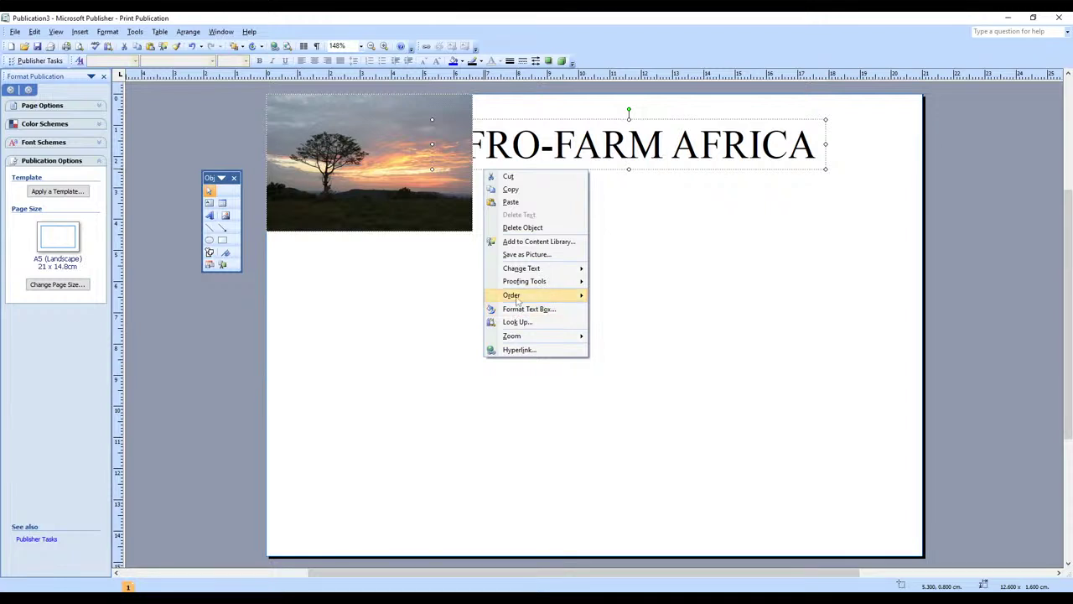
mouse_move(517, 300)
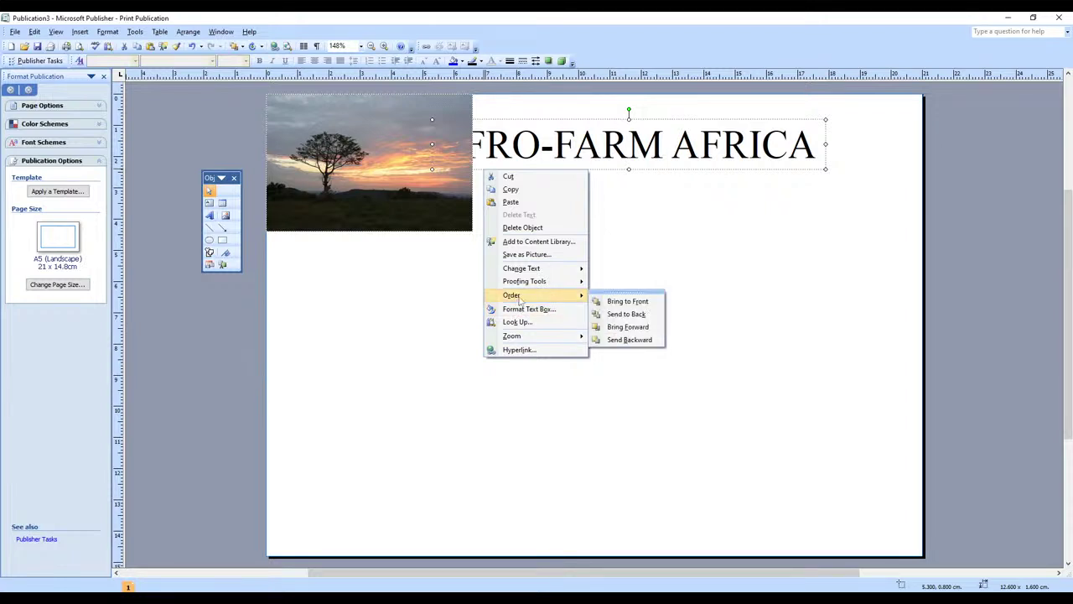
click(628, 301)
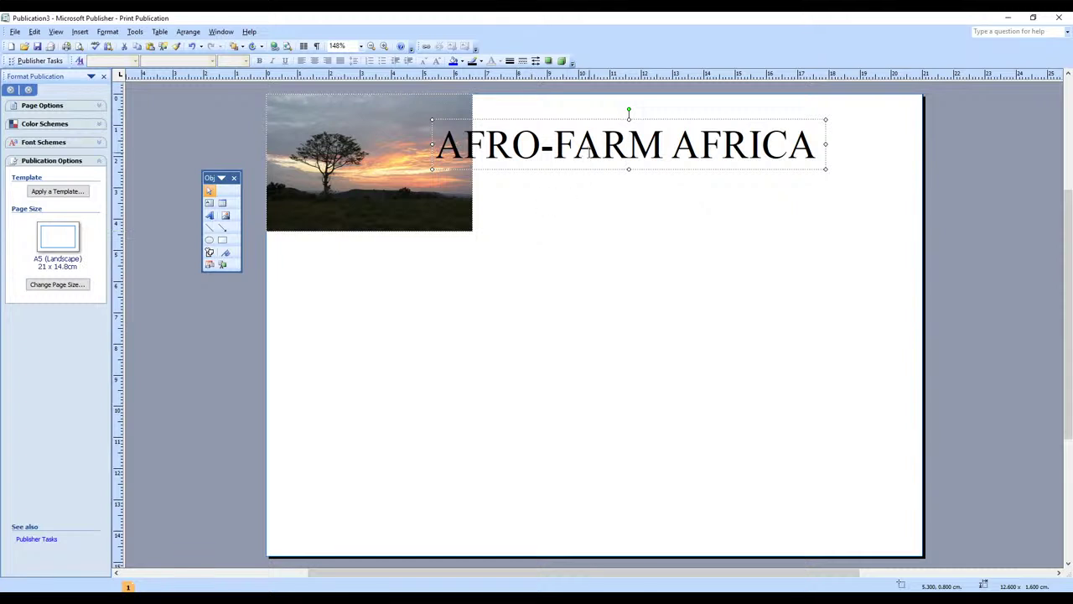
- Reposition the heading partly over the picture, at about 3.1 cm across and 1.4 cm down, and deselect it
drag(598, 122, 530, 137)
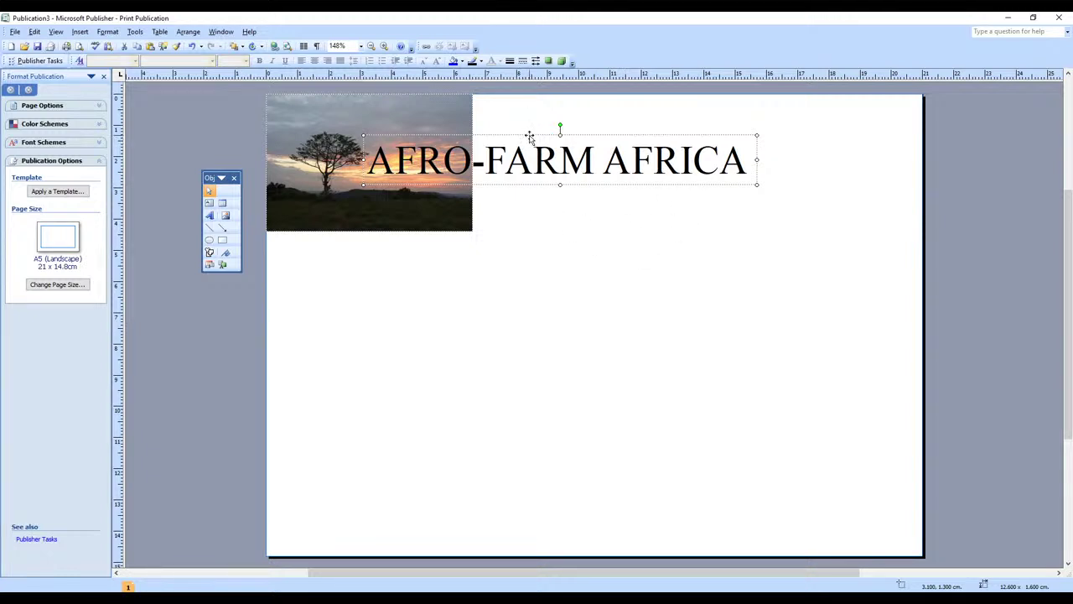
drag(529, 135, 516, 136)
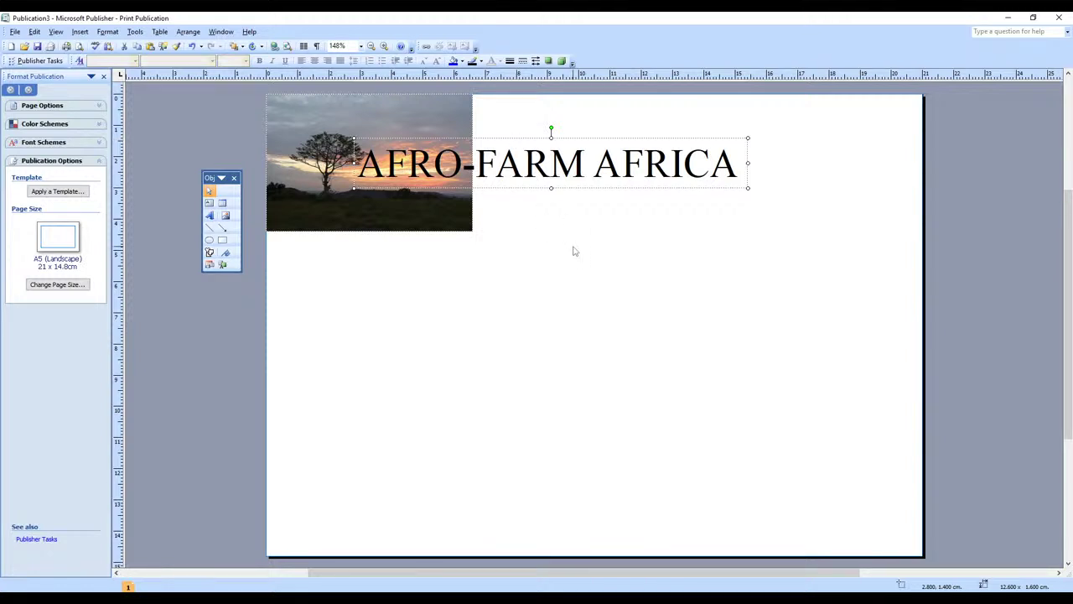
key(Right)
key(Right)
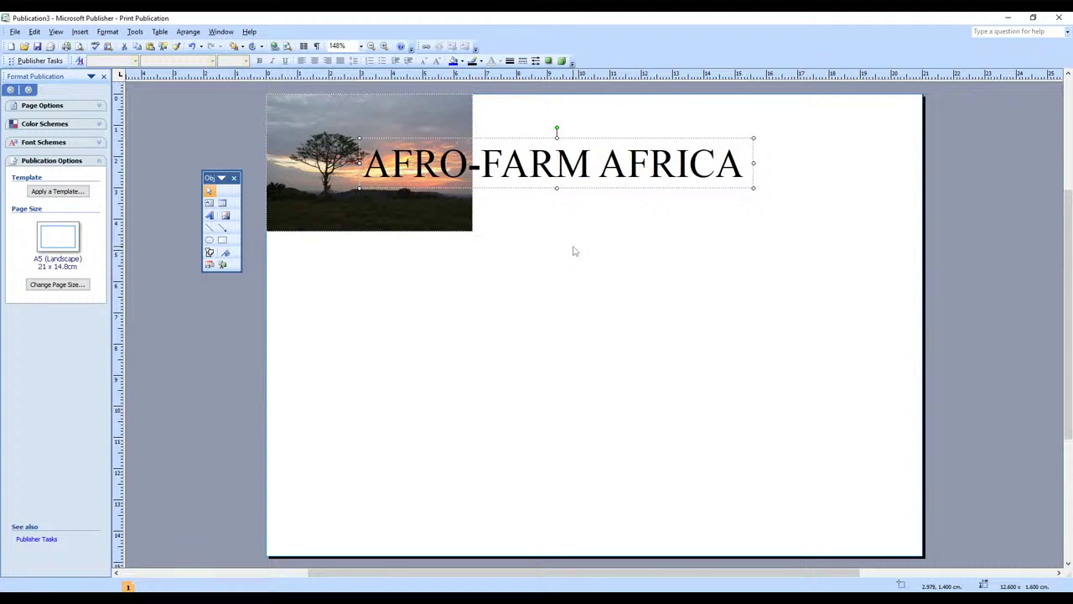
key(Right)
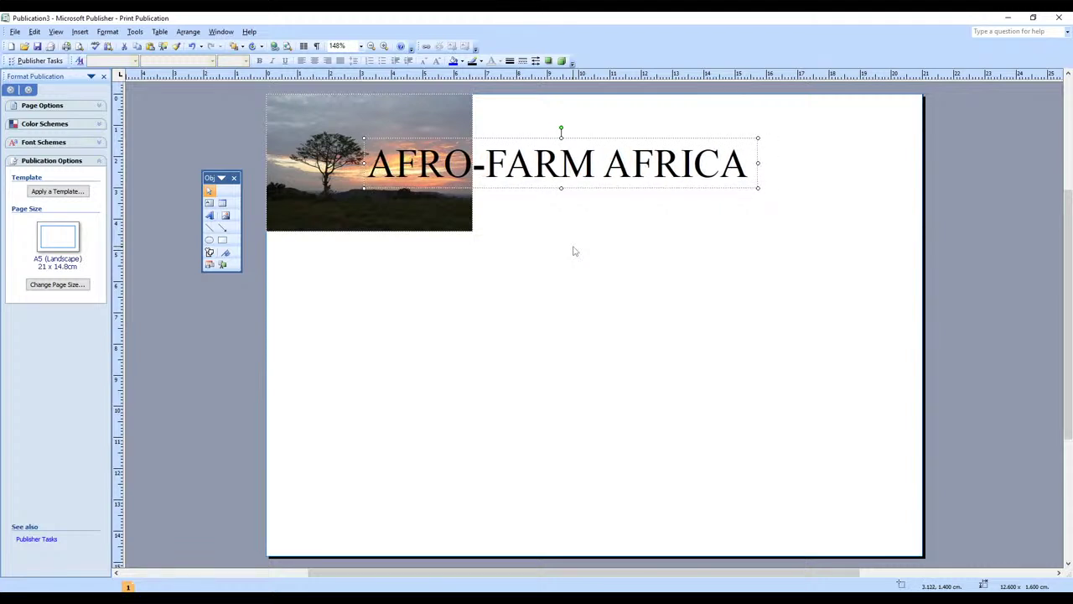
key(alt+Left)
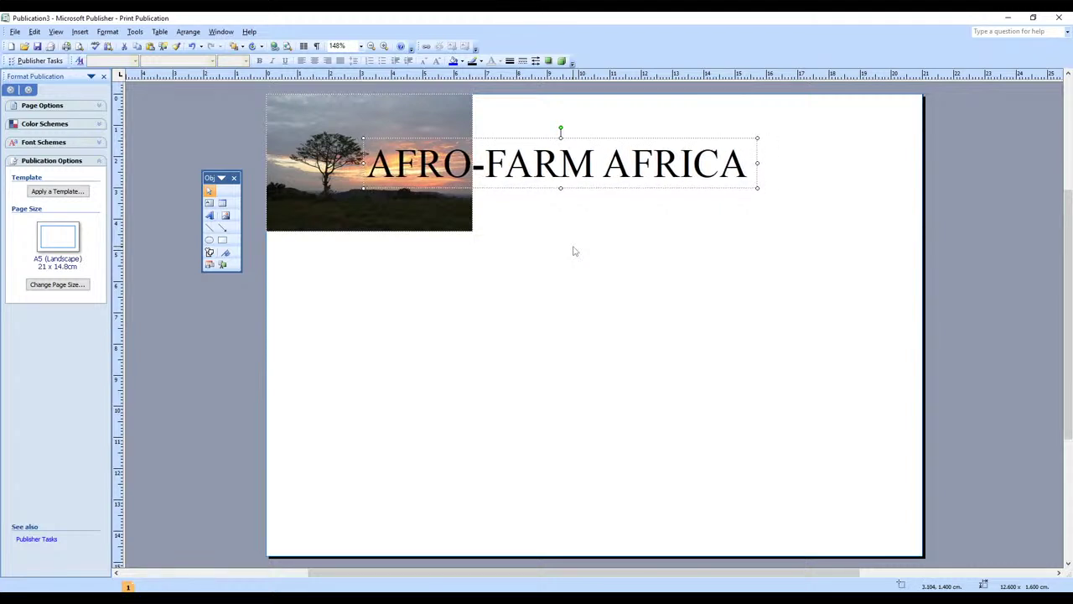
key(alt+Down)
key(alt+Down)
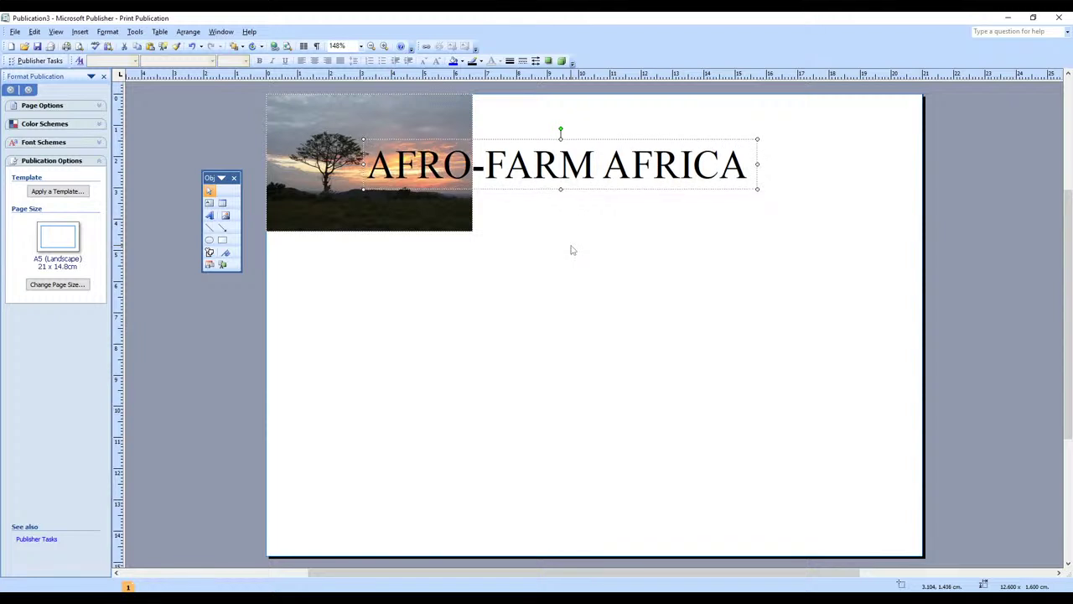
click(574, 265)
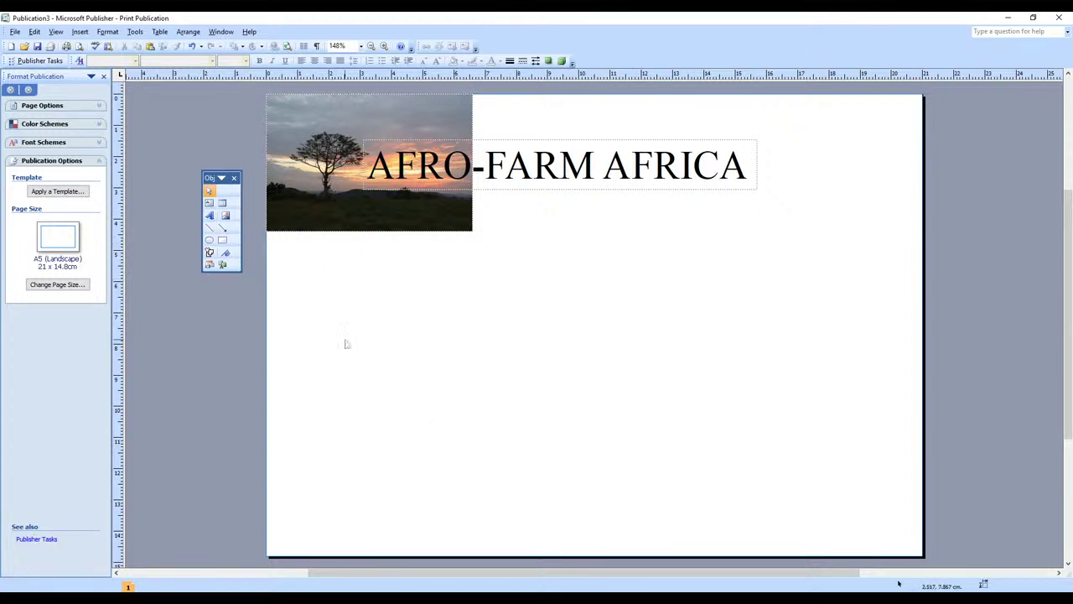
- Draw a rectangle about 6.6 x 10.3 cm below the picture, matching its width and reaching the page's lower edge
click(223, 243)
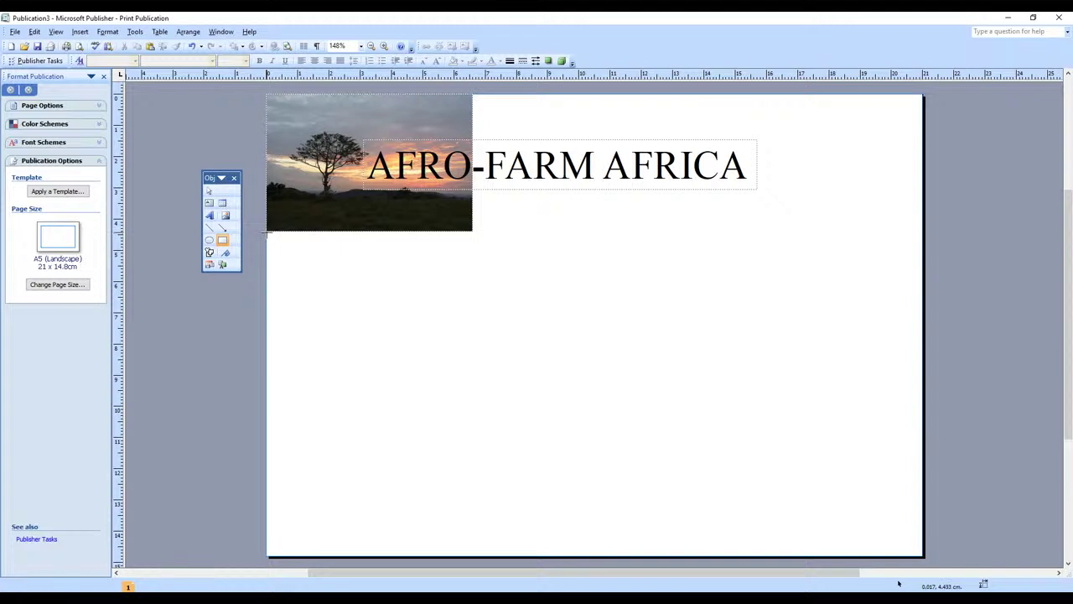
drag(267, 235, 471, 554)
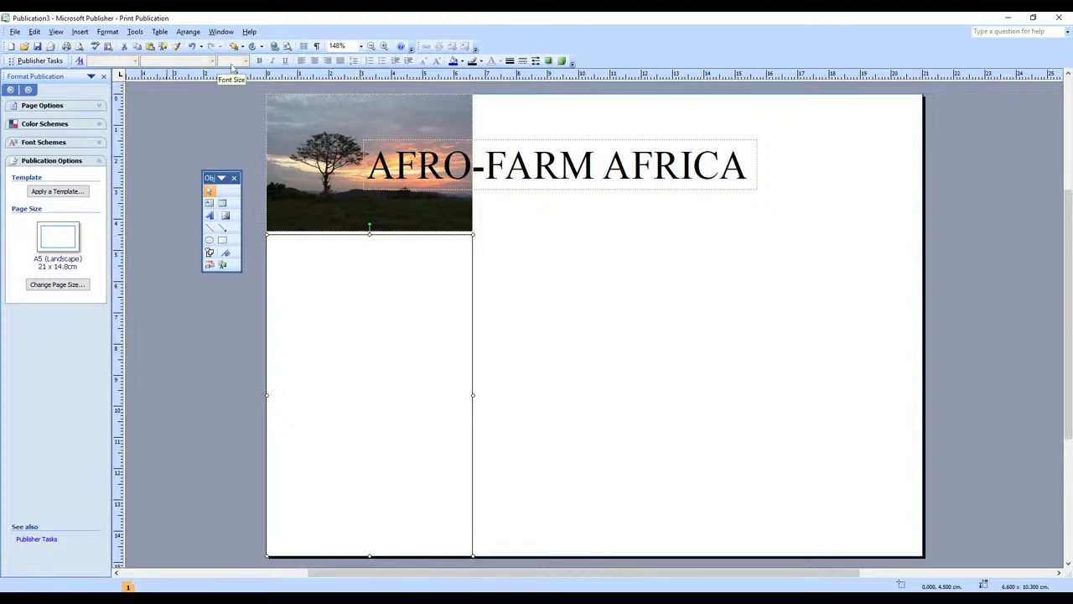
- Fill the rectangle below the picture with dark brown from the standard colours and deselect it
click(462, 64)
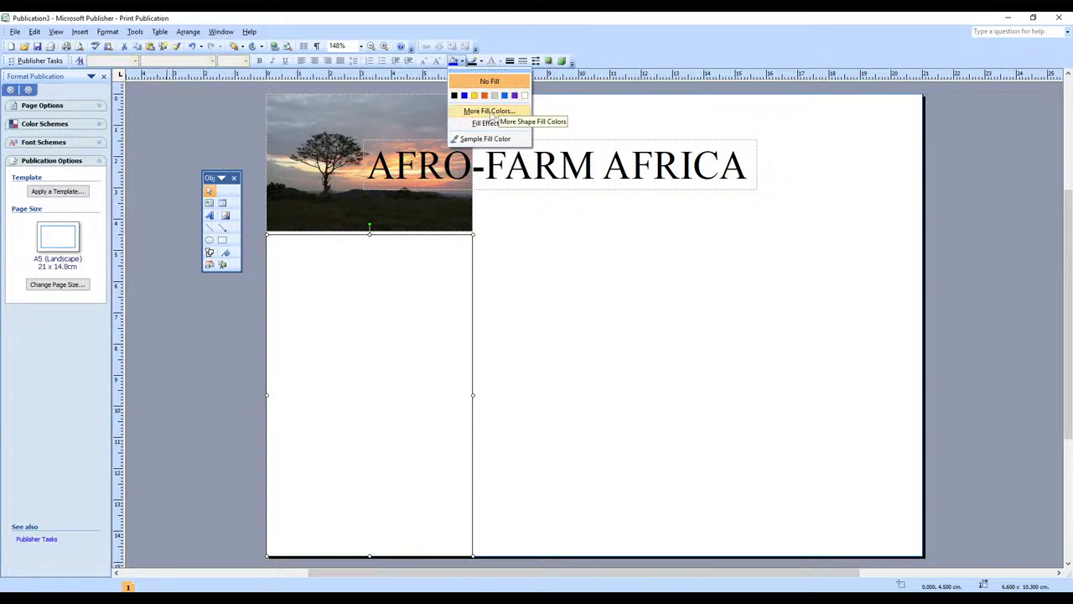
click(492, 112)
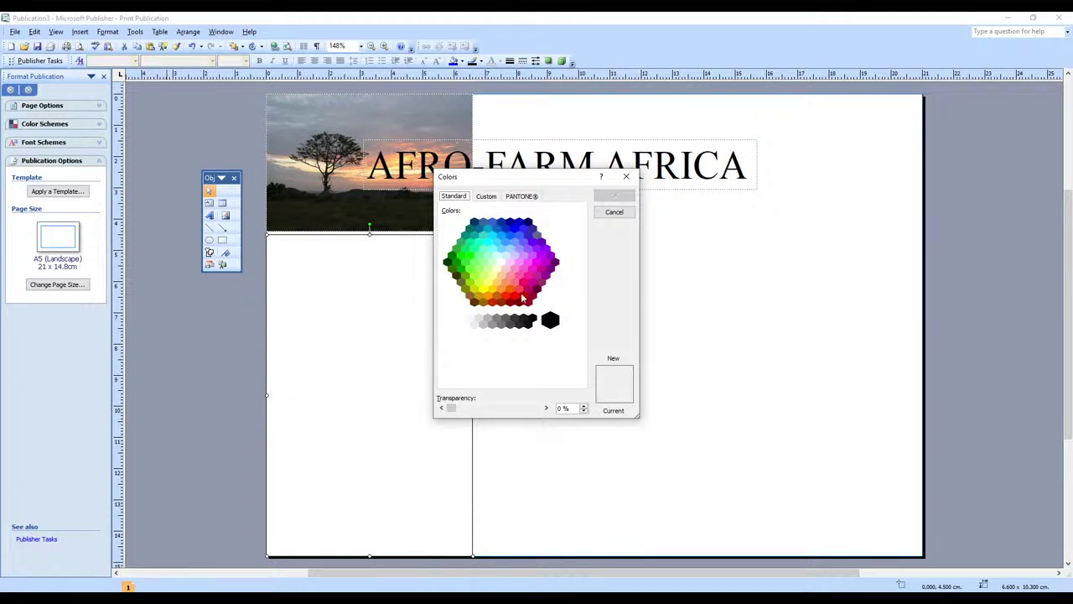
click(488, 198)
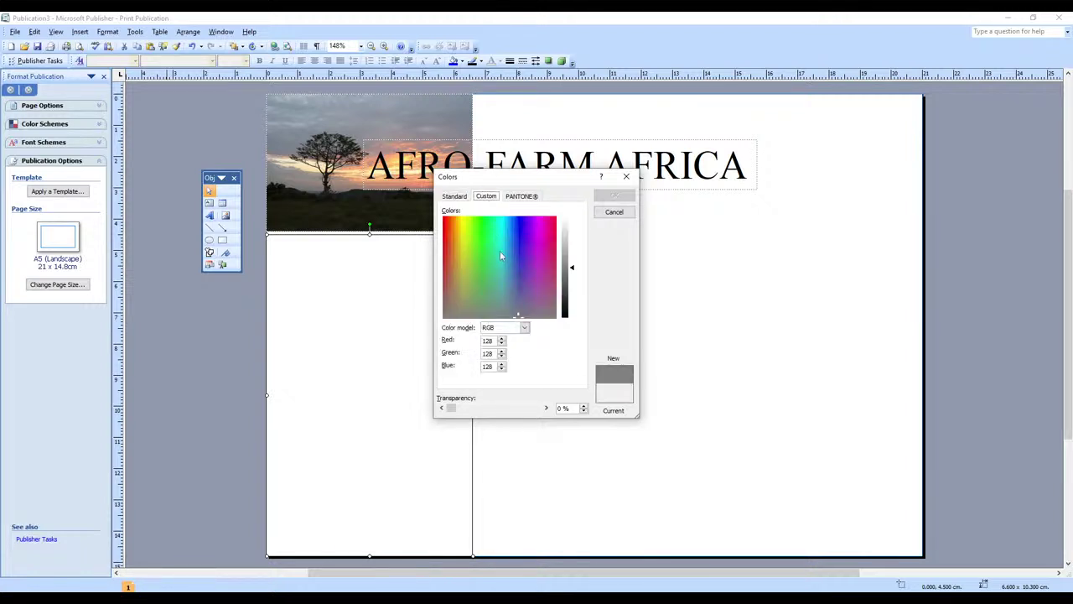
click(458, 197)
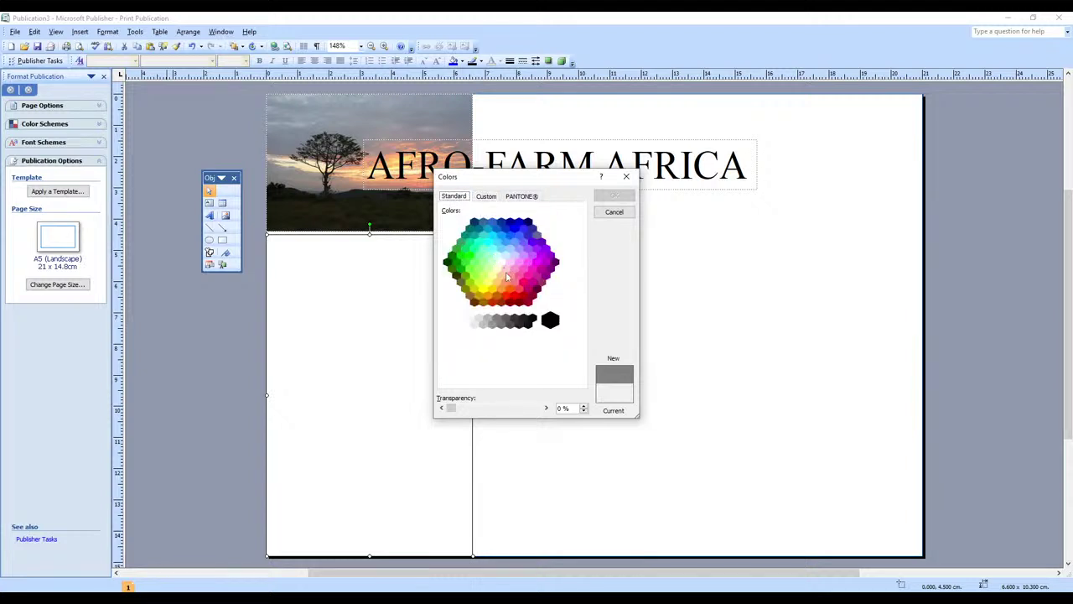
click(509, 289)
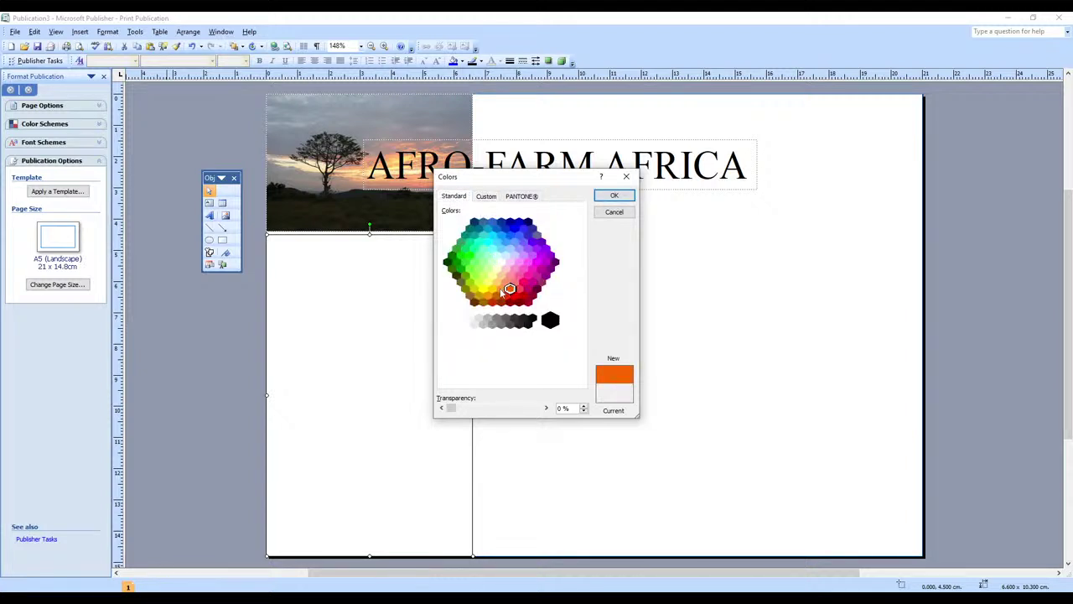
click(501, 290)
click(496, 296)
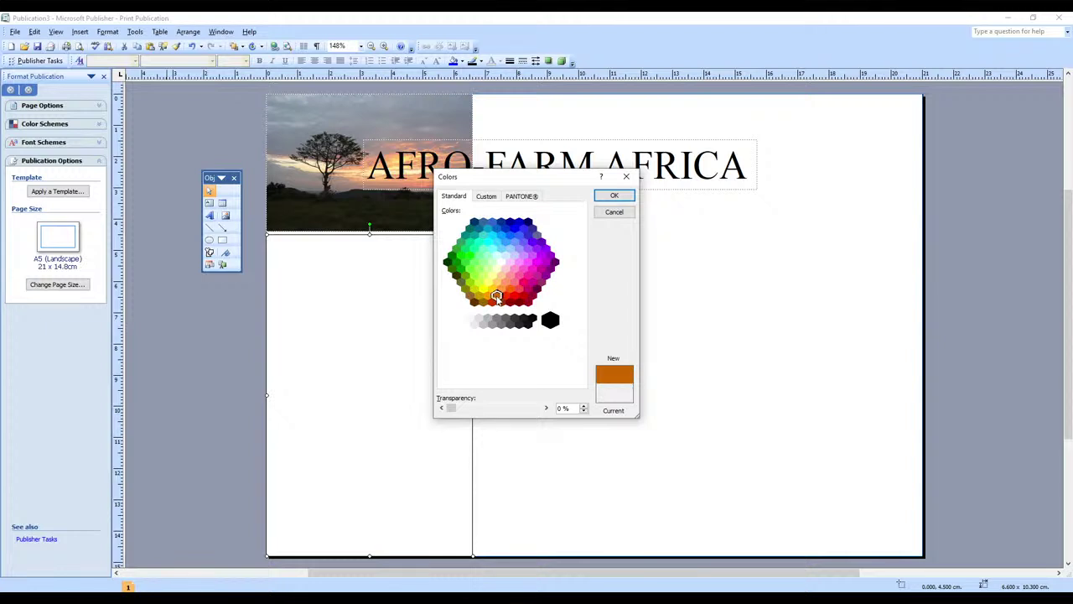
click(519, 302)
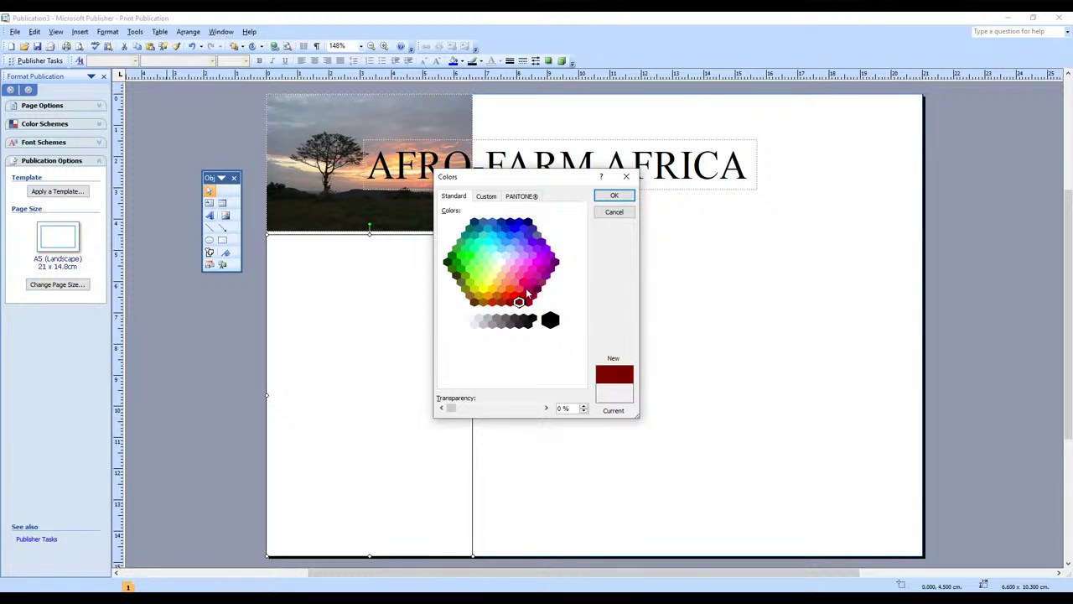
click(470, 298)
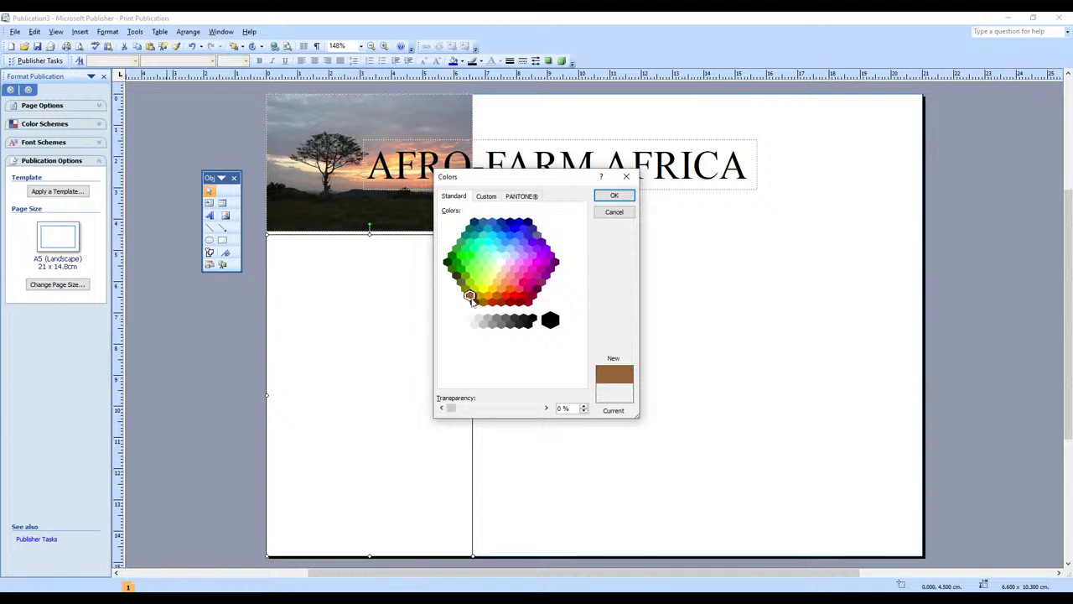
click(474, 303)
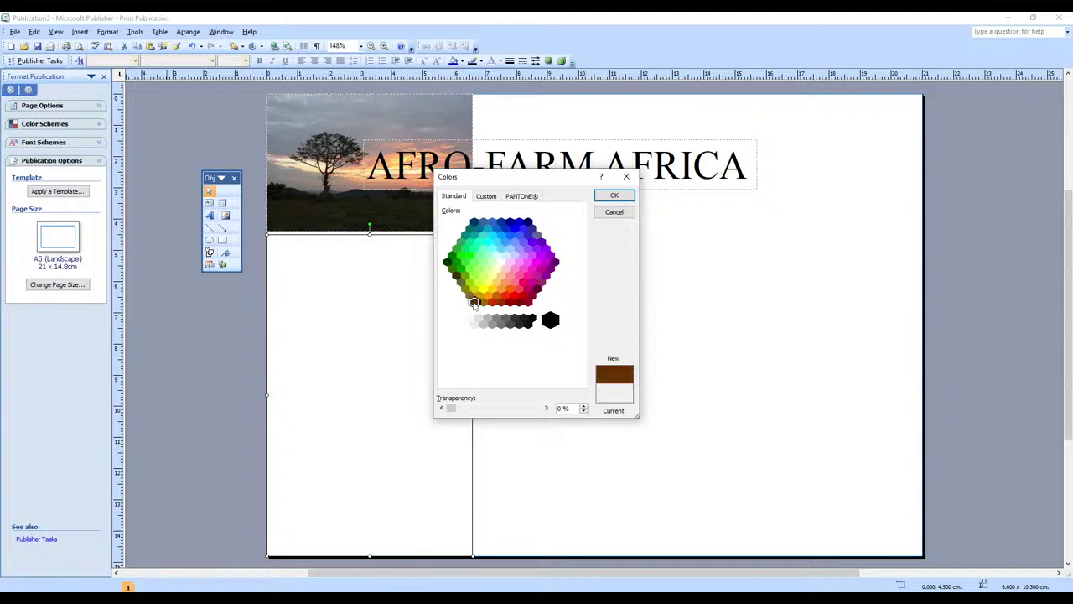
click(614, 196)
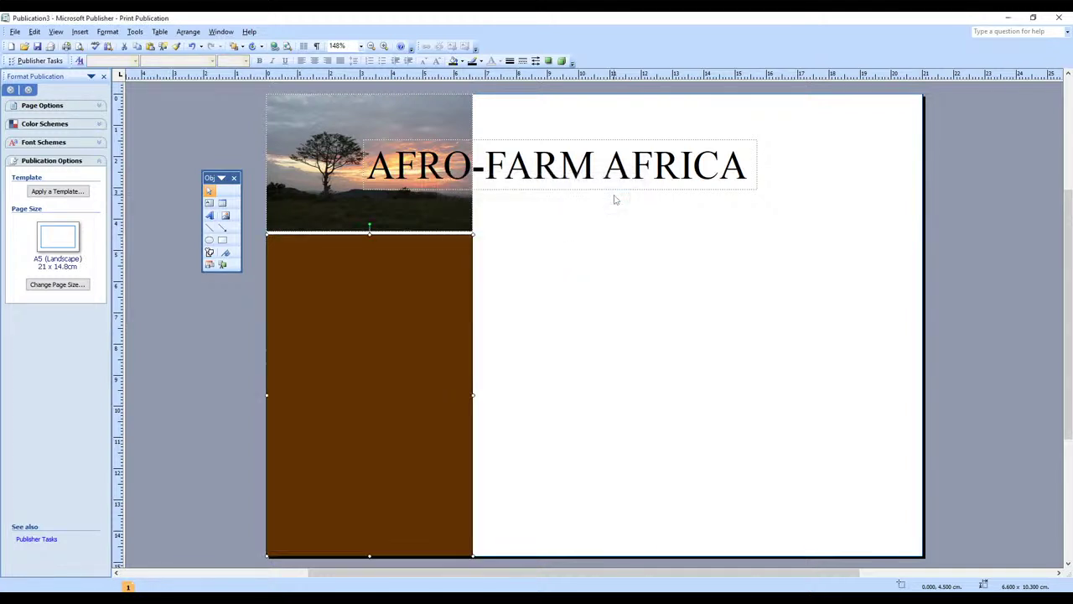
click(581, 271)
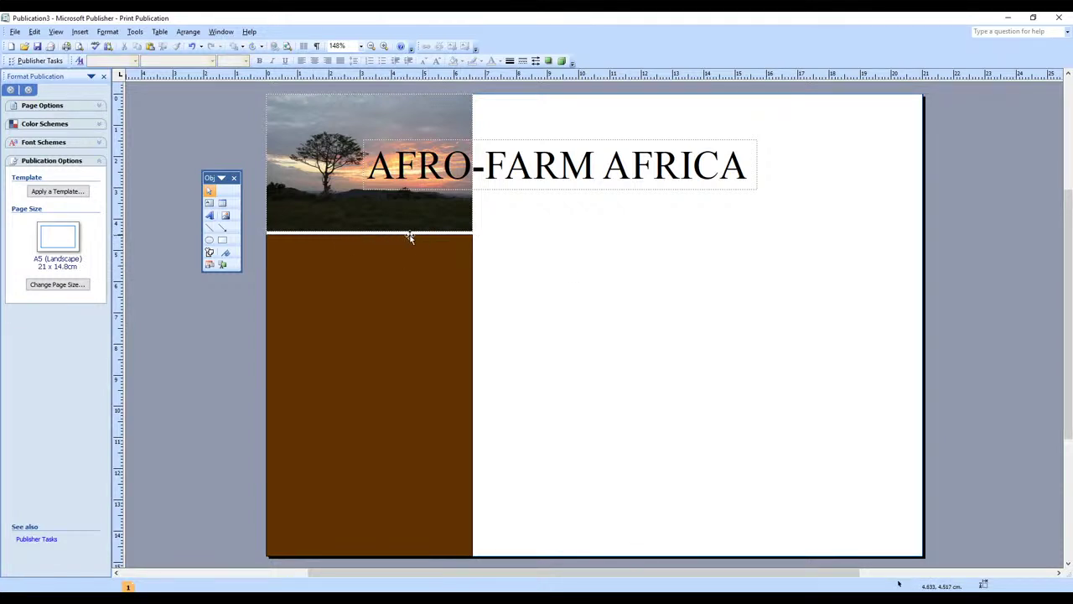
- Extend the brown rectangle's upper edge closer to the picture, making it about 10.4 cm tall, and deselect it
click(373, 235)
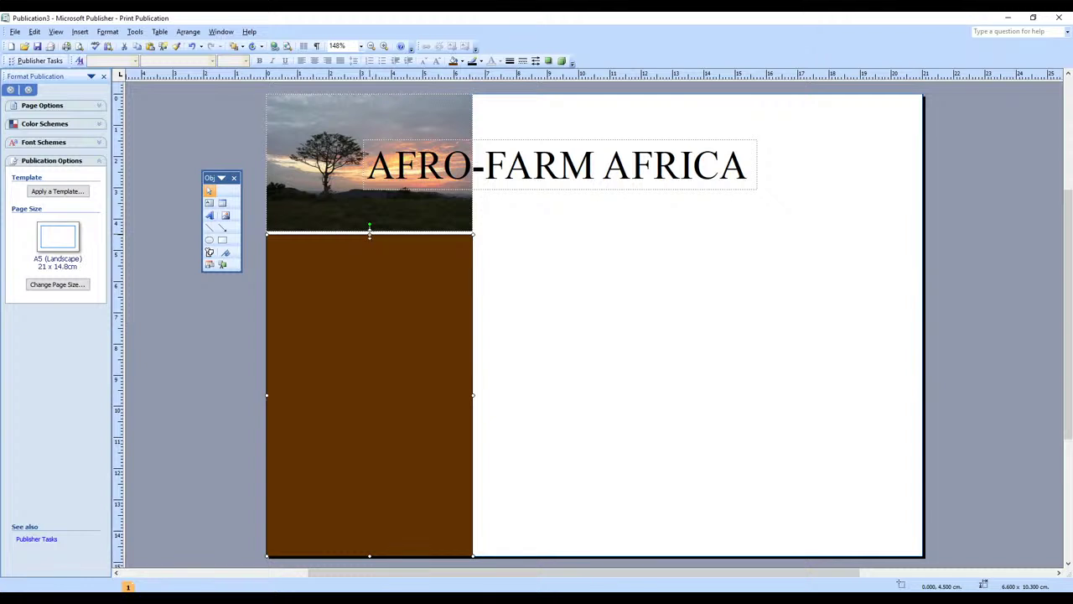
drag(369, 234, 369, 234)
scroll(599, 246, up, 5)
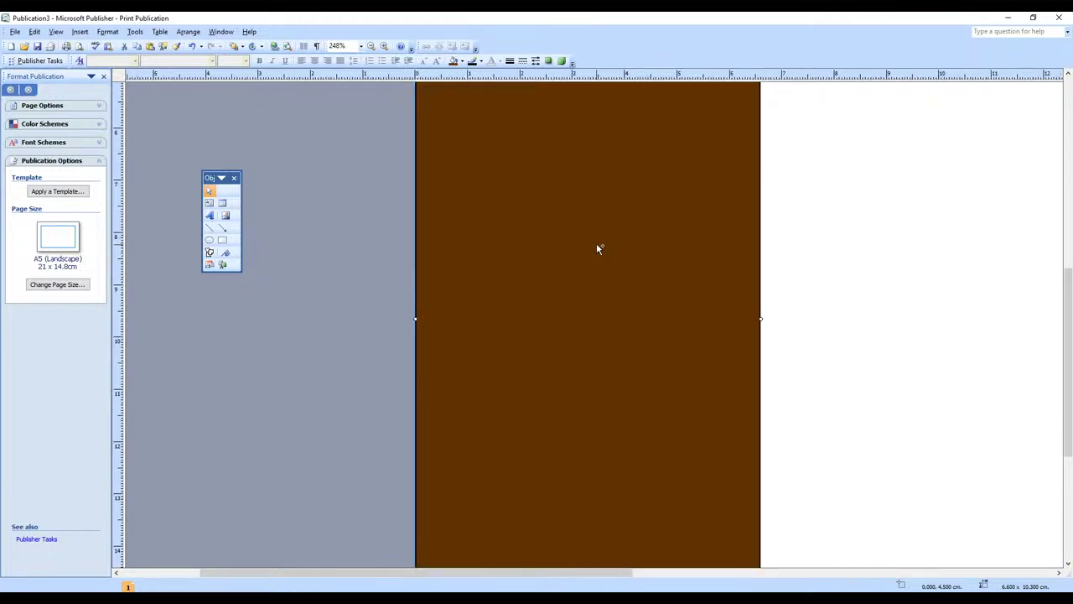
scroll(597, 248, up, 2)
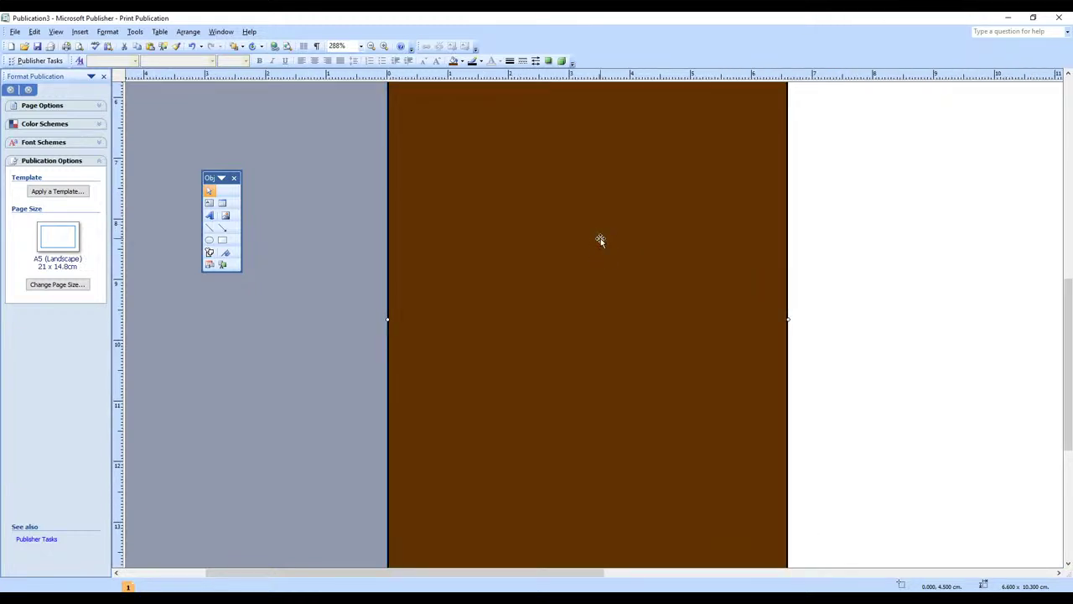
drag(1069, 336, 1070, 240)
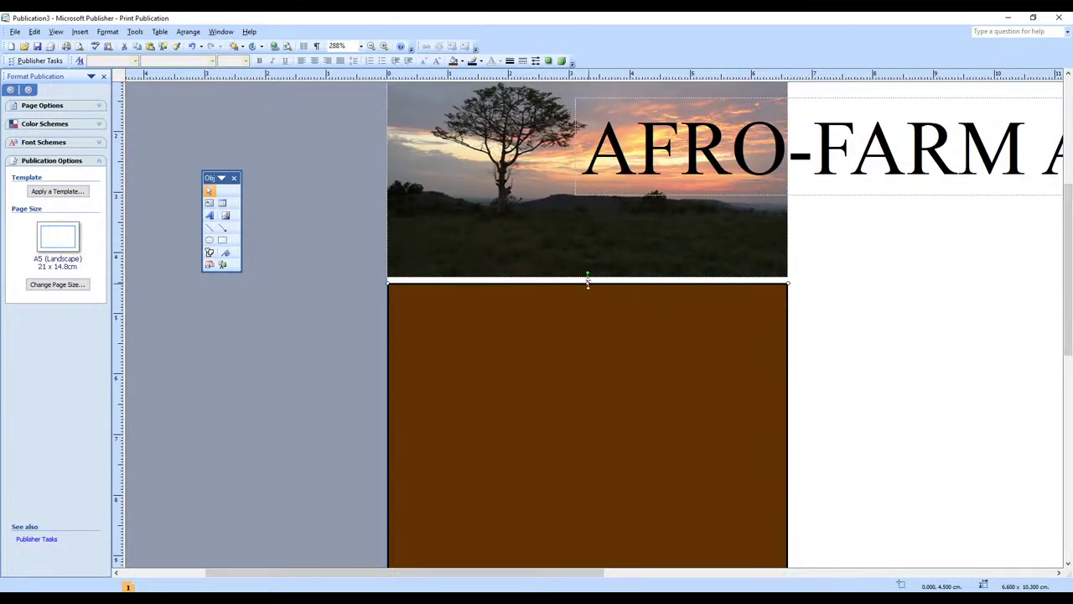
drag(587, 282, 587, 278)
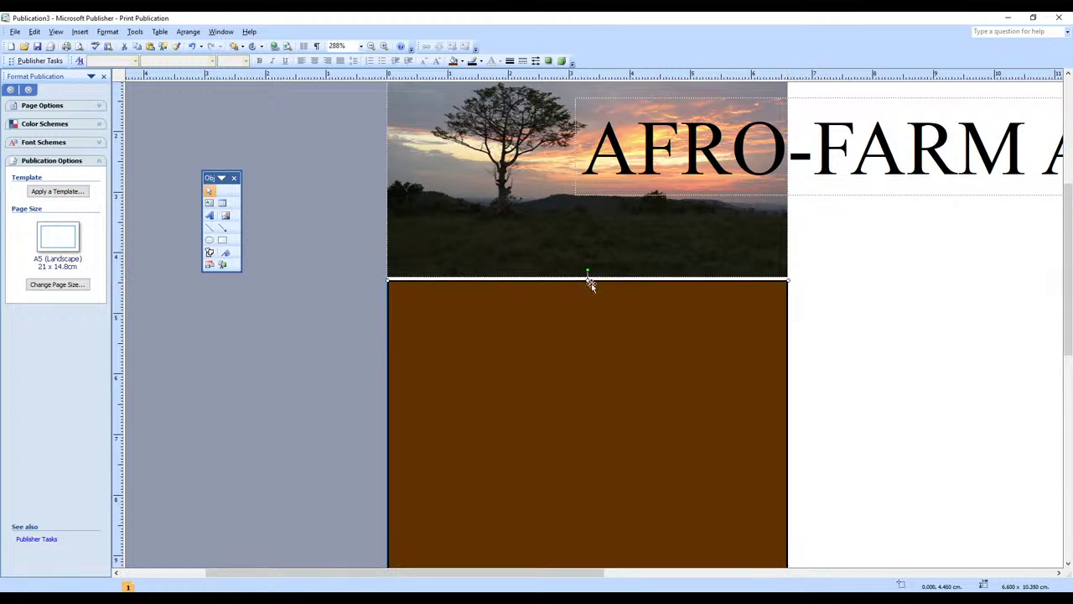
click(824, 325)
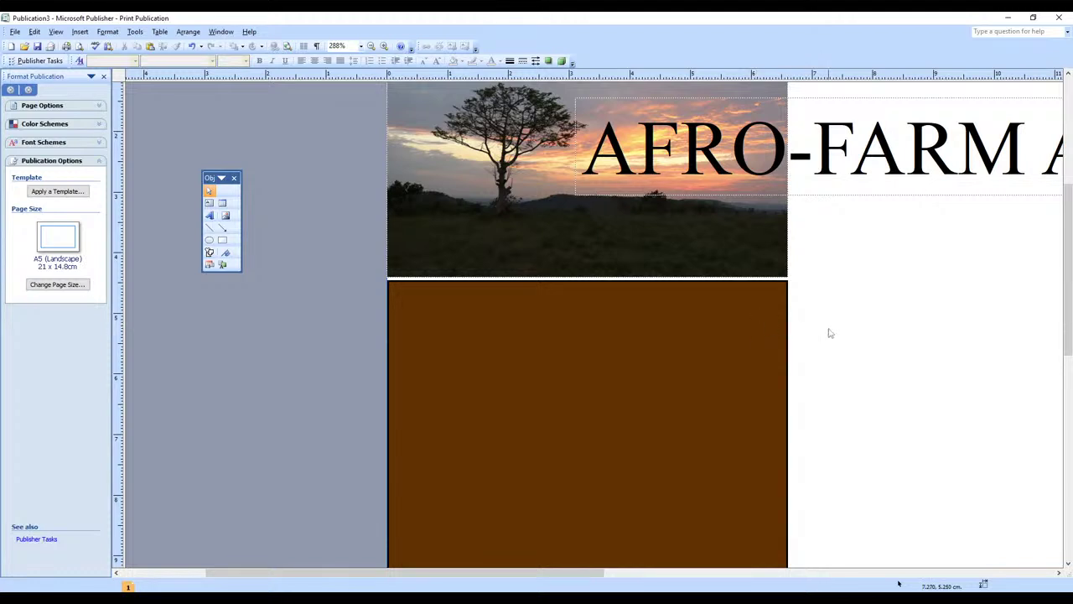
- Change the font colour of "AFRO" in the heading to white and deselect the text box
scroll(808, 334, left, 1)
scroll(889, 334, right, 1)
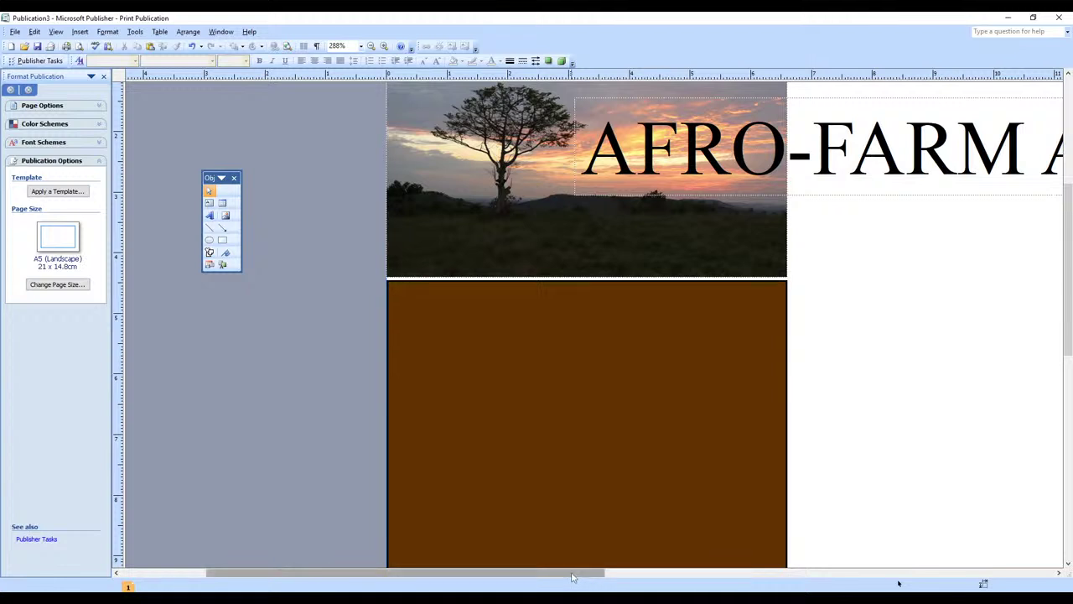
drag(597, 575, 662, 577)
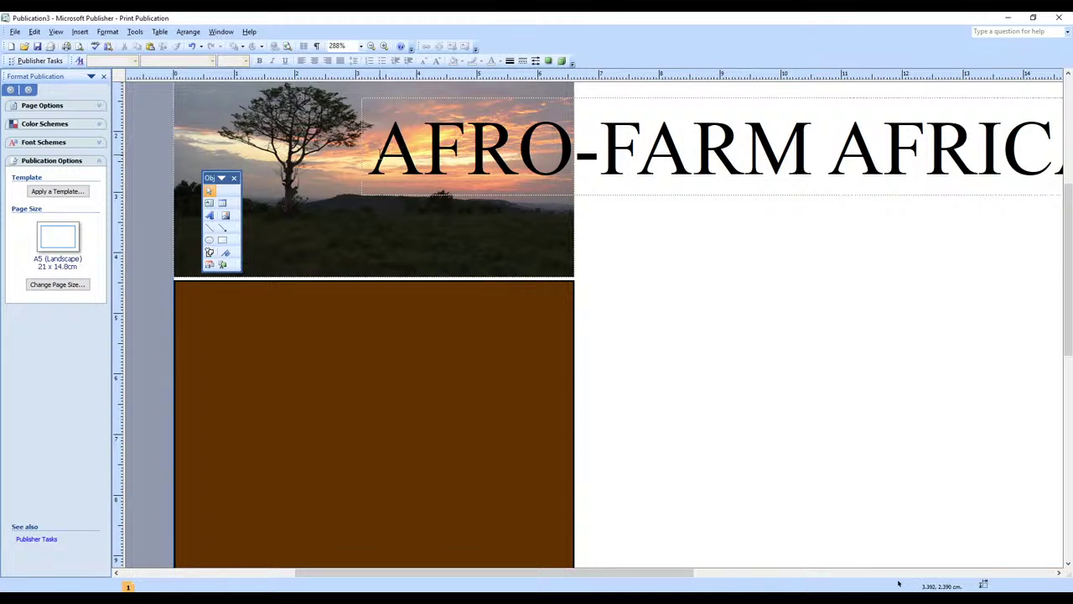
click(379, 154)
click(228, 148)
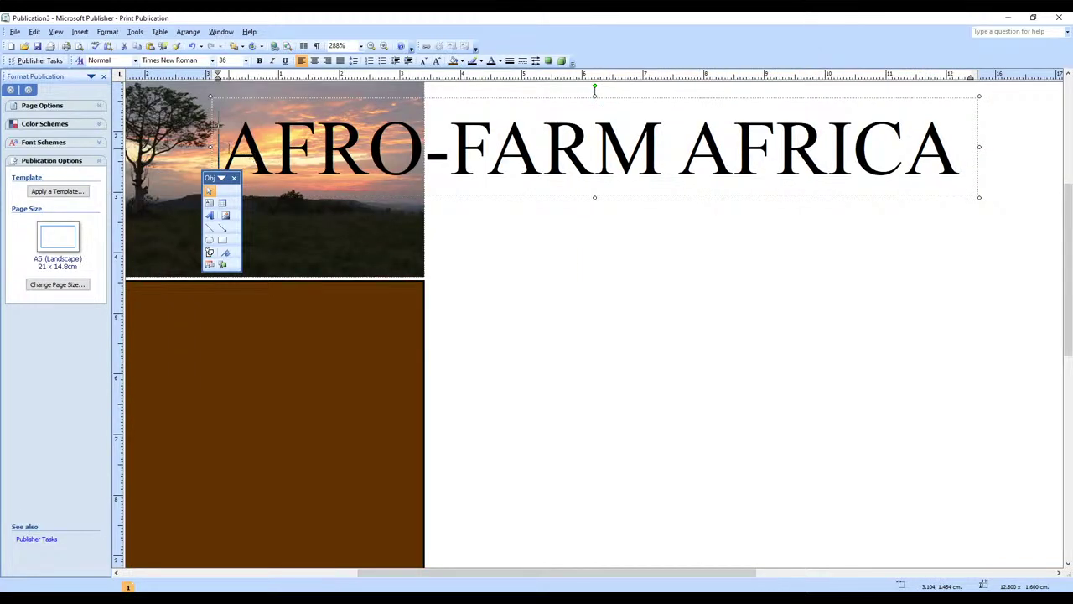
drag(223, 149, 426, 151)
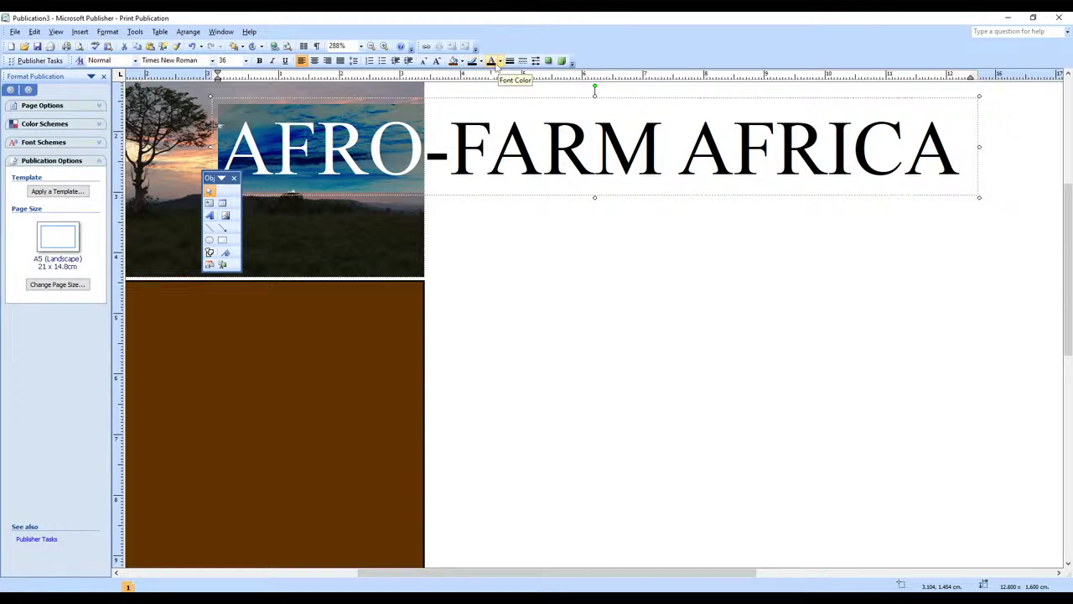
click(500, 62)
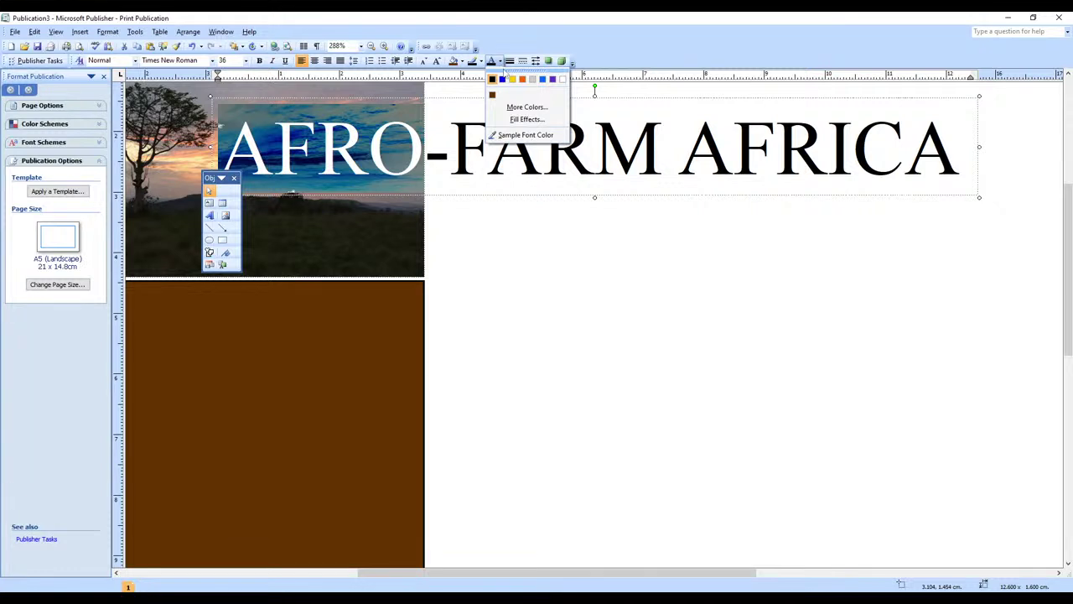
click(563, 82)
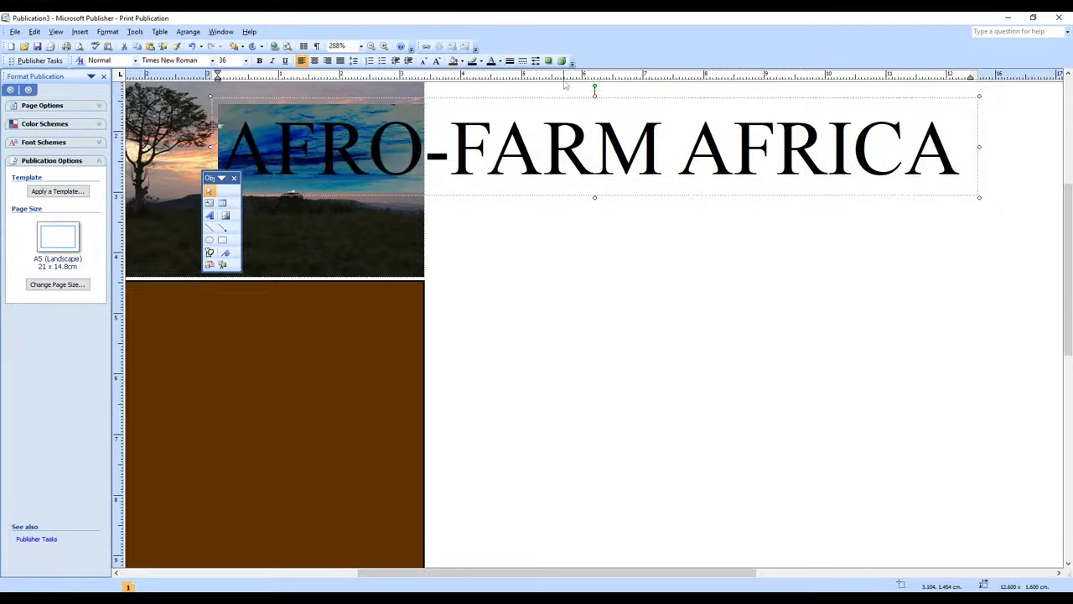
click(475, 224)
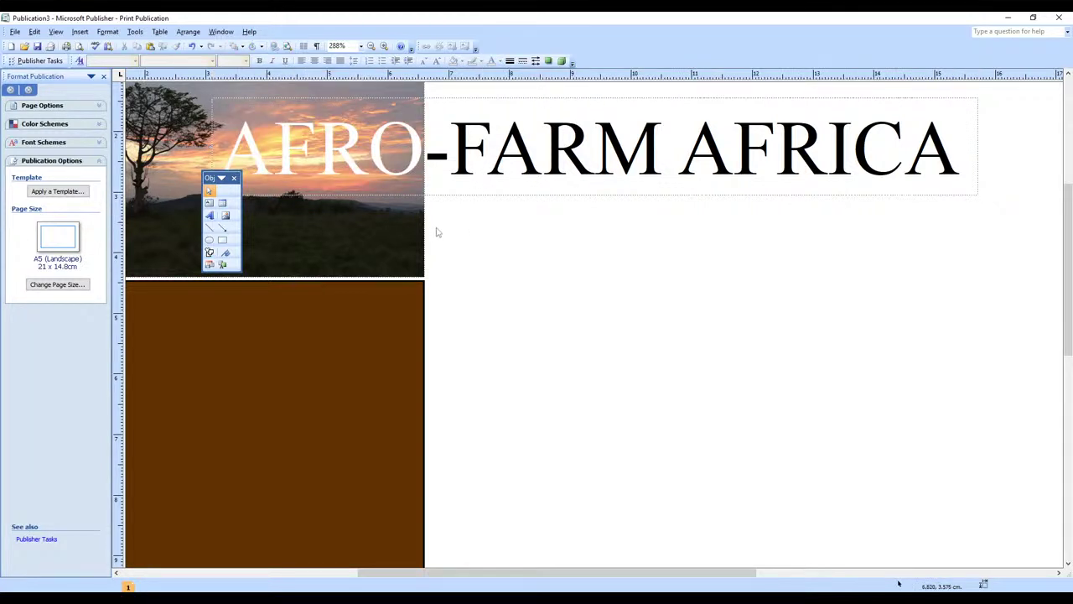
- Check the font colour applied to "AFRO" and view the heading against the whole page
click(395, 172)
drag(424, 166, 215, 159)
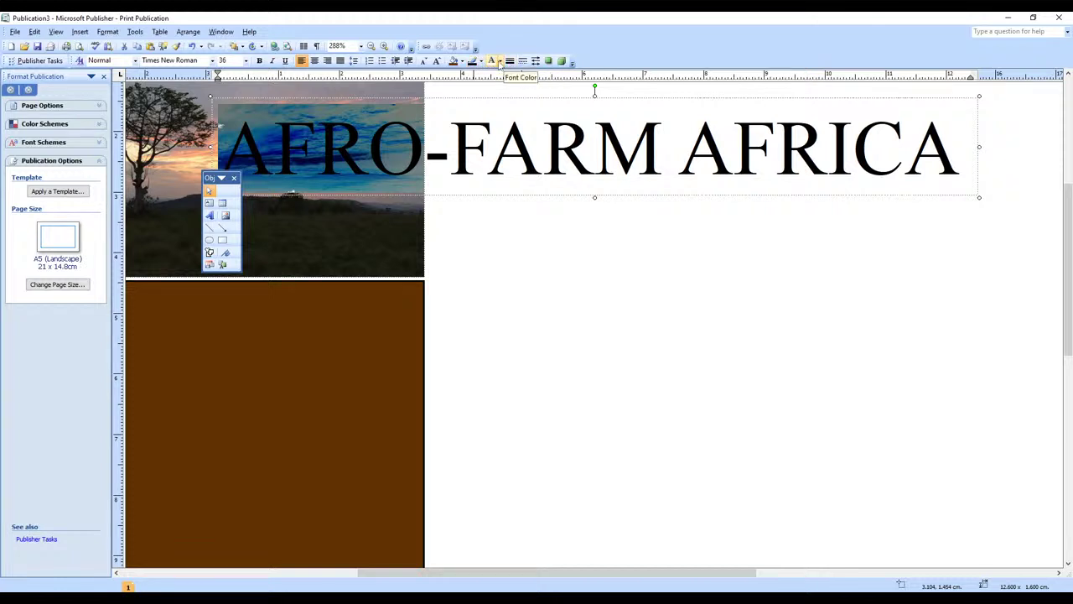
click(500, 62)
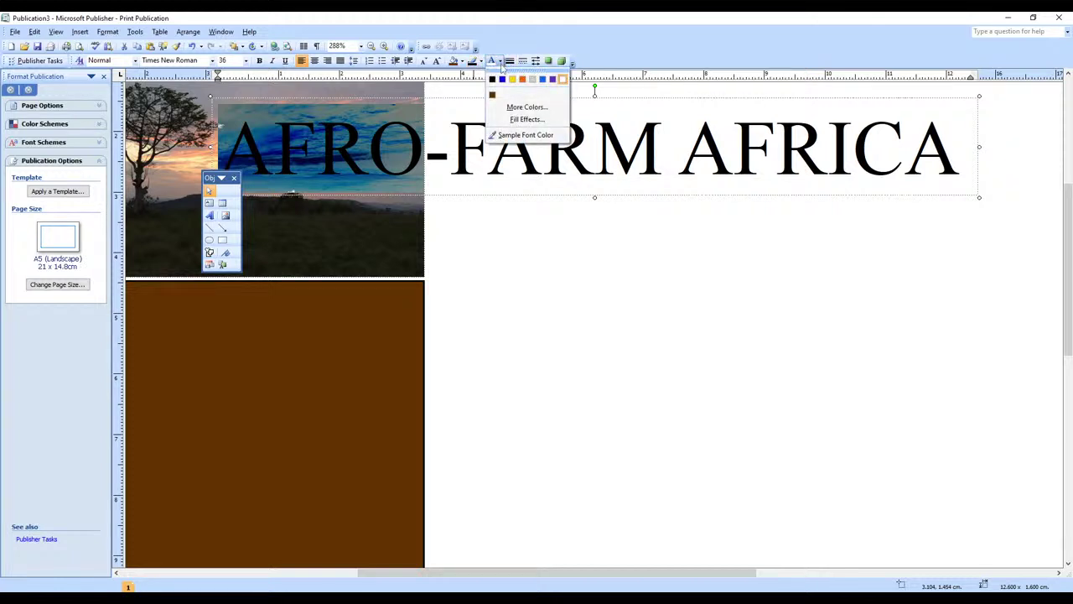
click(497, 243)
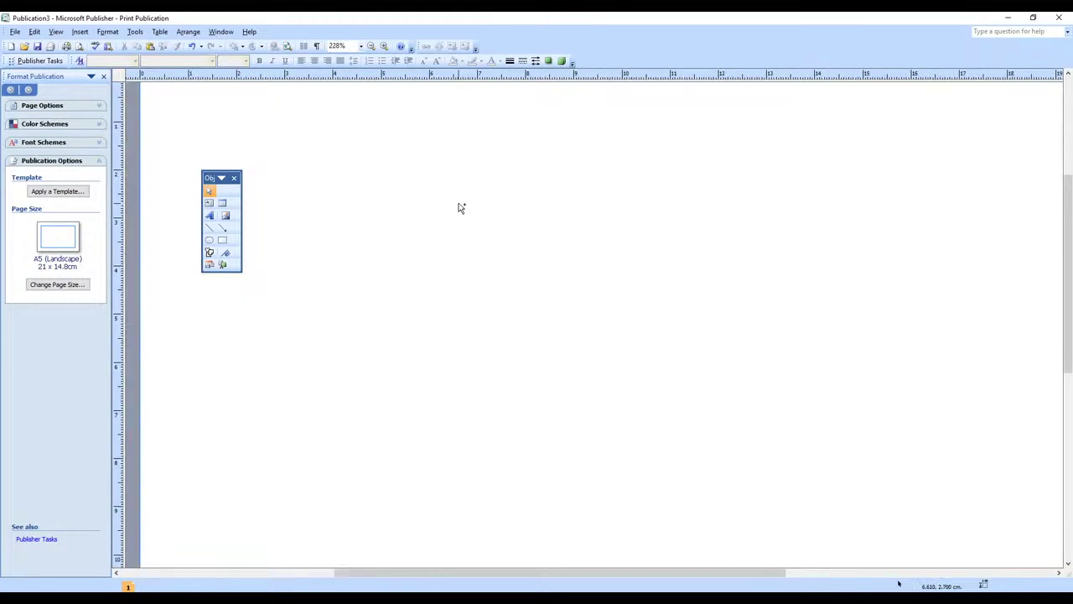
scroll(460, 207, down, 4)
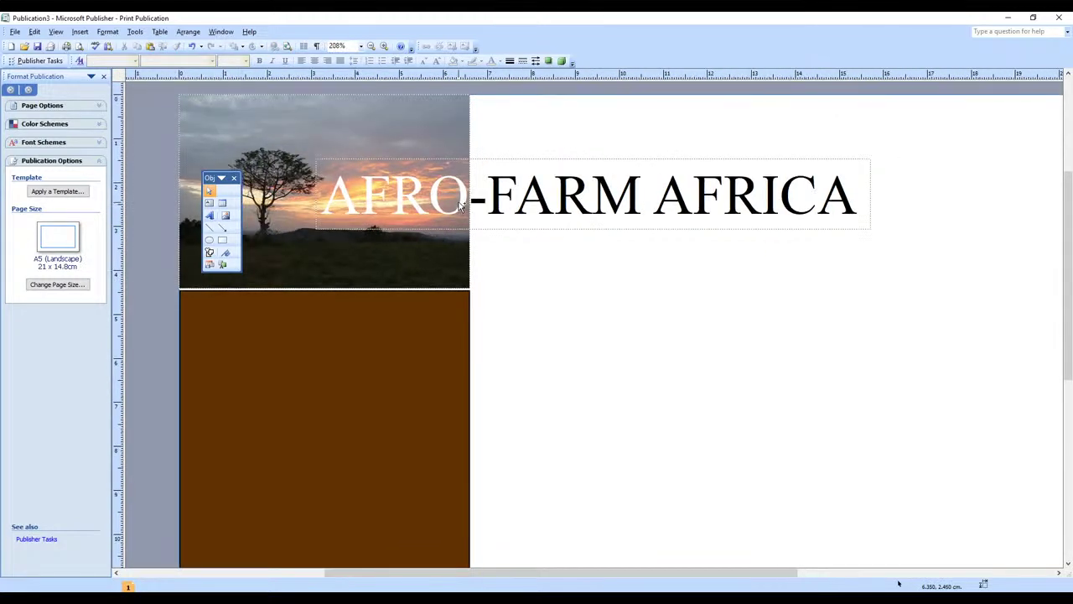
scroll(511, 235, down, 2)
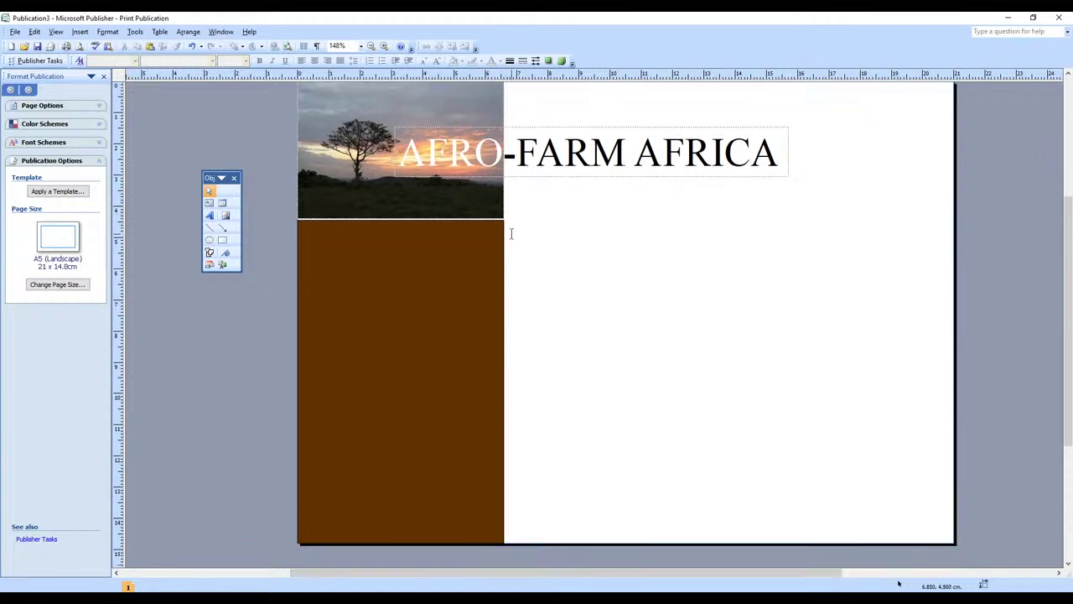
- Move the heading to about 3.1 cm across and 3.0 cm down, keeping "AFRO" over the picture's dark lower part
click(444, 208)
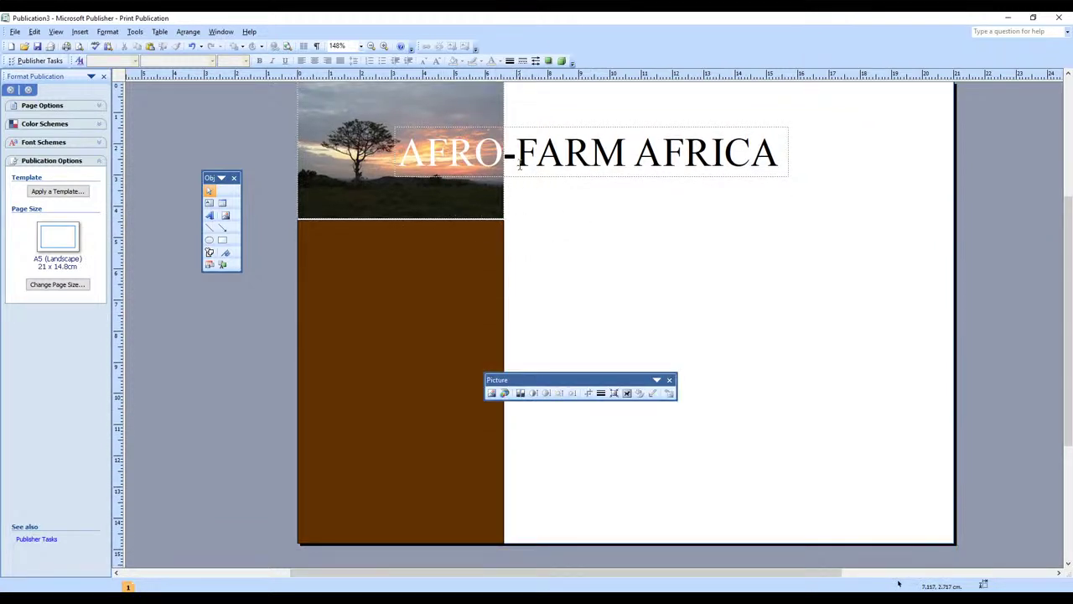
click(528, 126)
drag(528, 126, 524, 176)
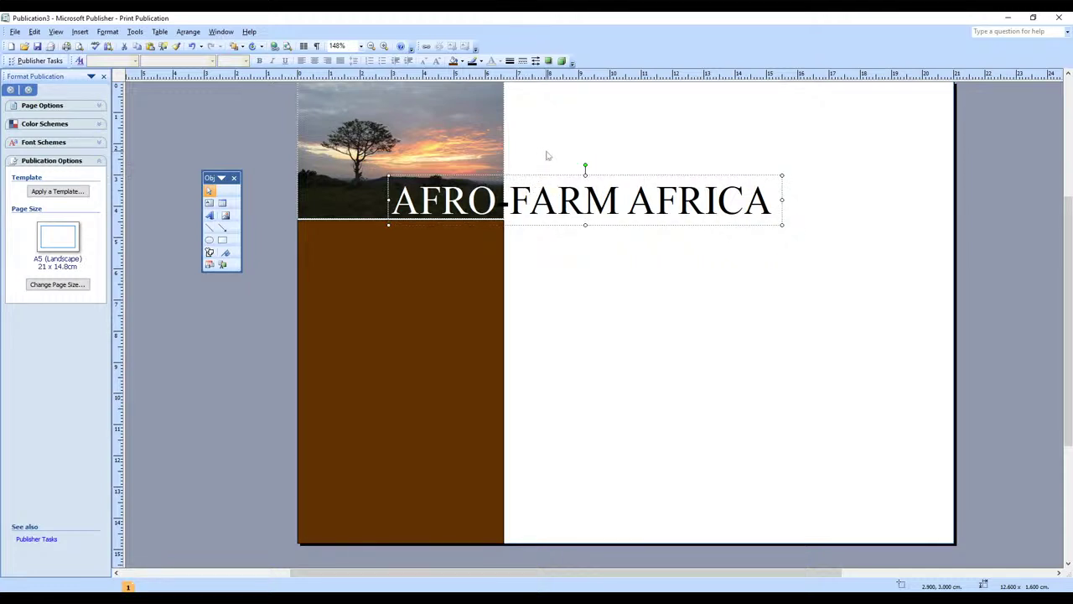
click(546, 157)
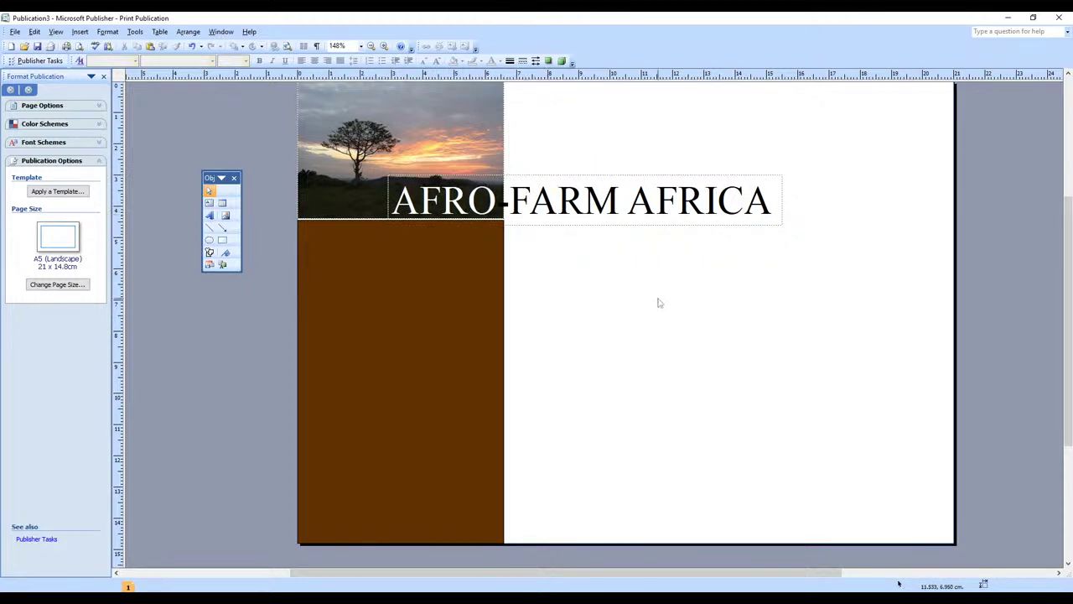
click(597, 177)
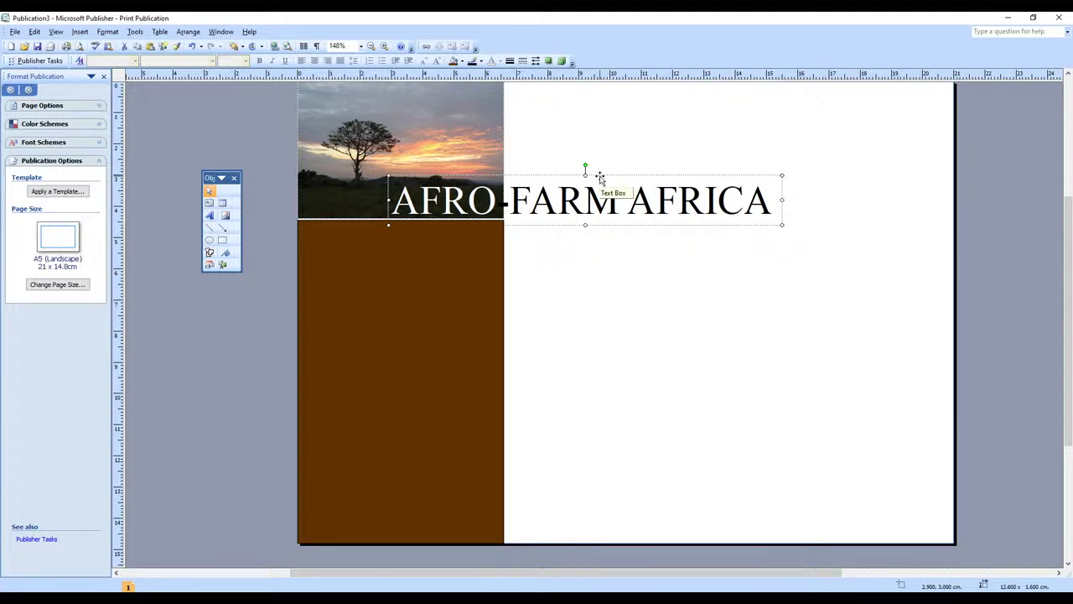
key(Right)
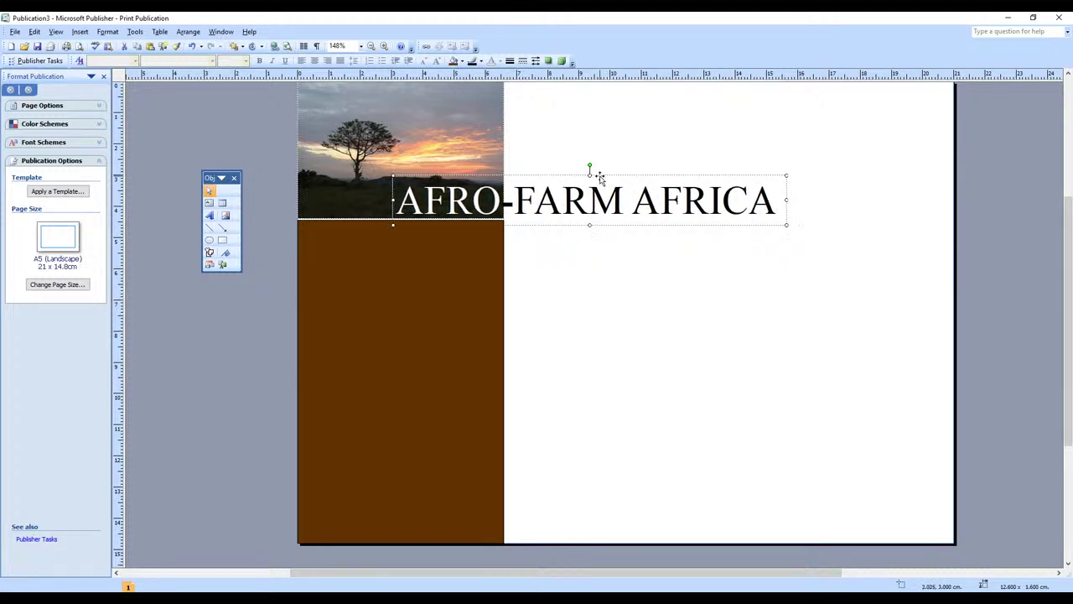
key(Right)
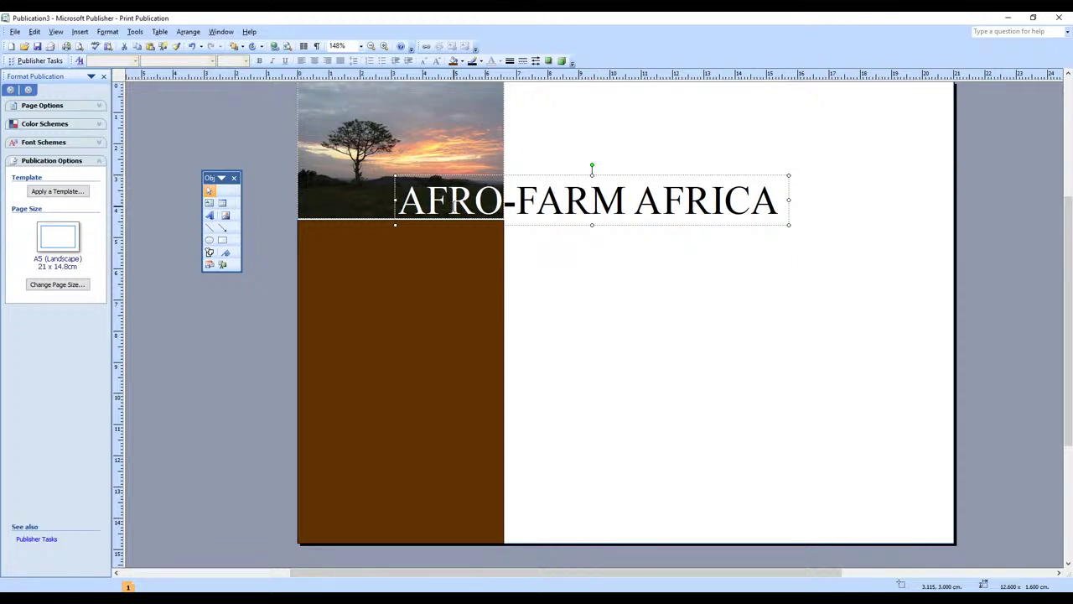
- Change the font colour of "-FARM AFRICA" in the heading to dark brown and deselect the text box
click(617, 252)
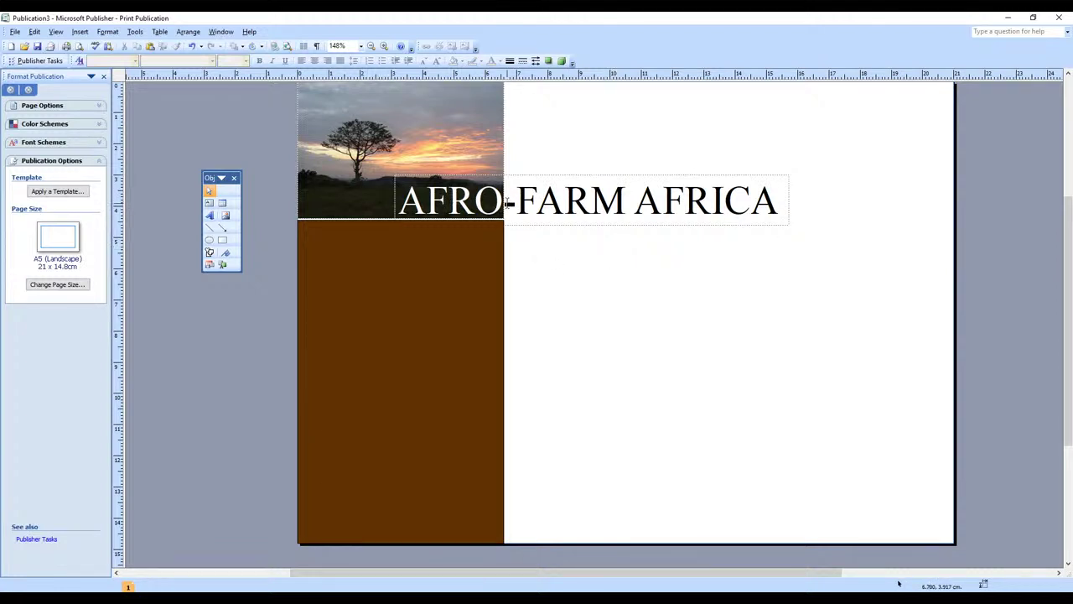
drag(506, 202, 658, 204)
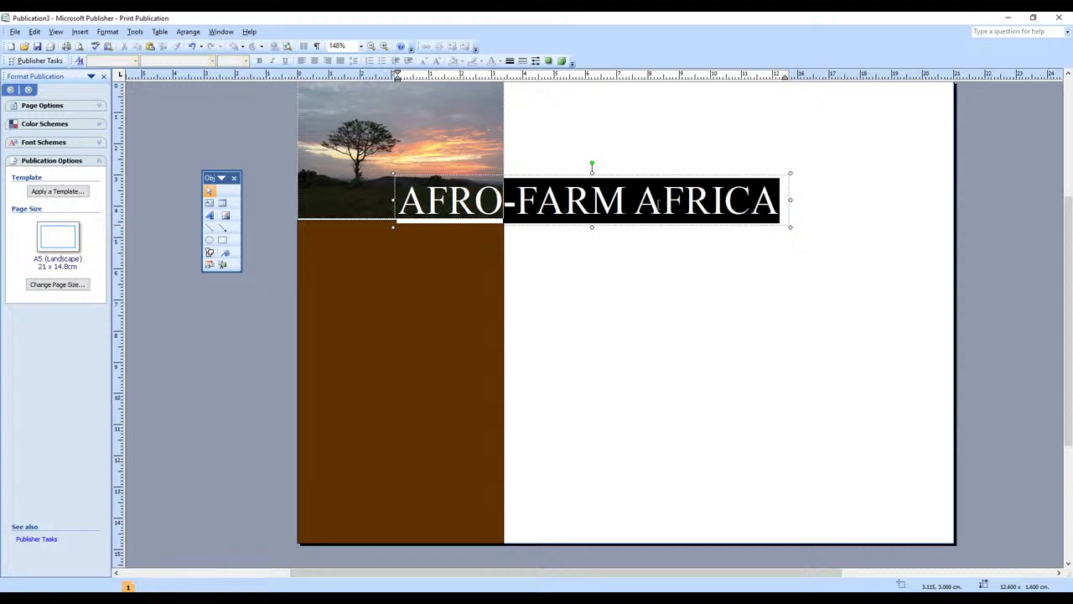
drag(740, 200, 741, 201)
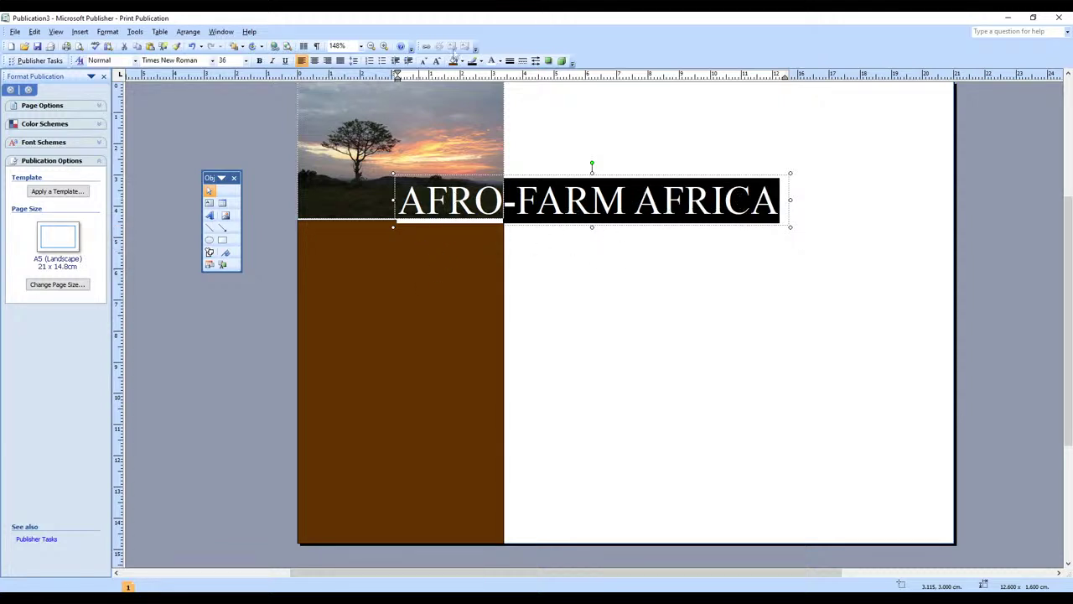
click(500, 62)
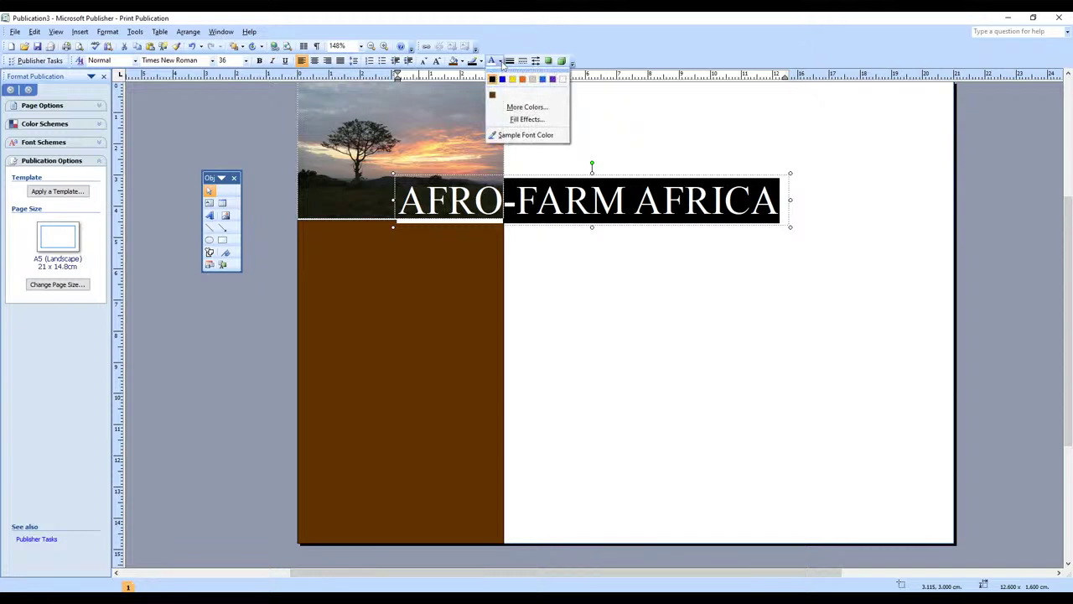
click(492, 94)
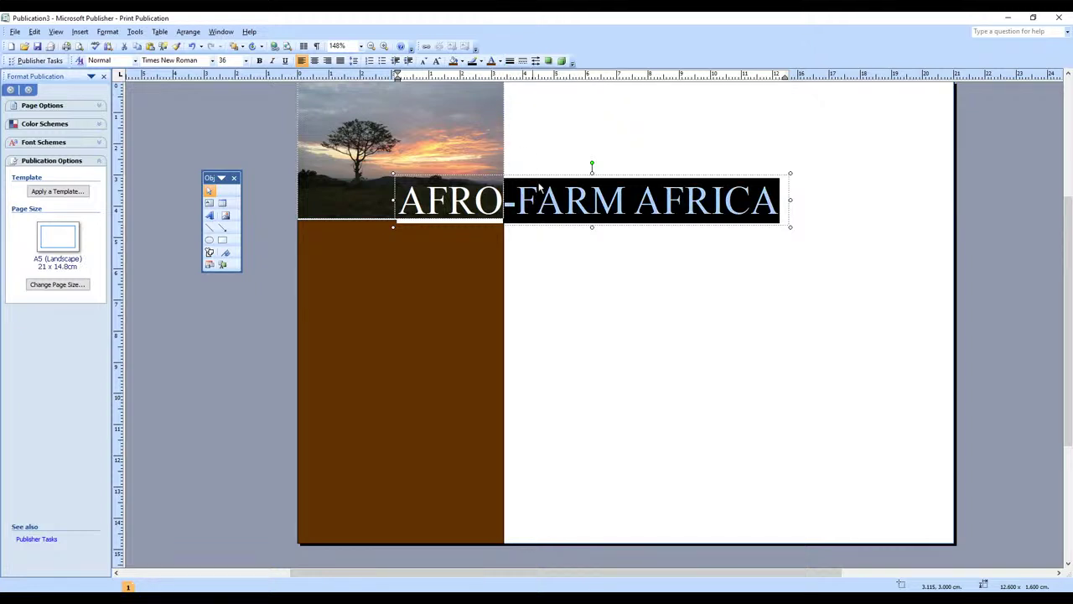
click(562, 272)
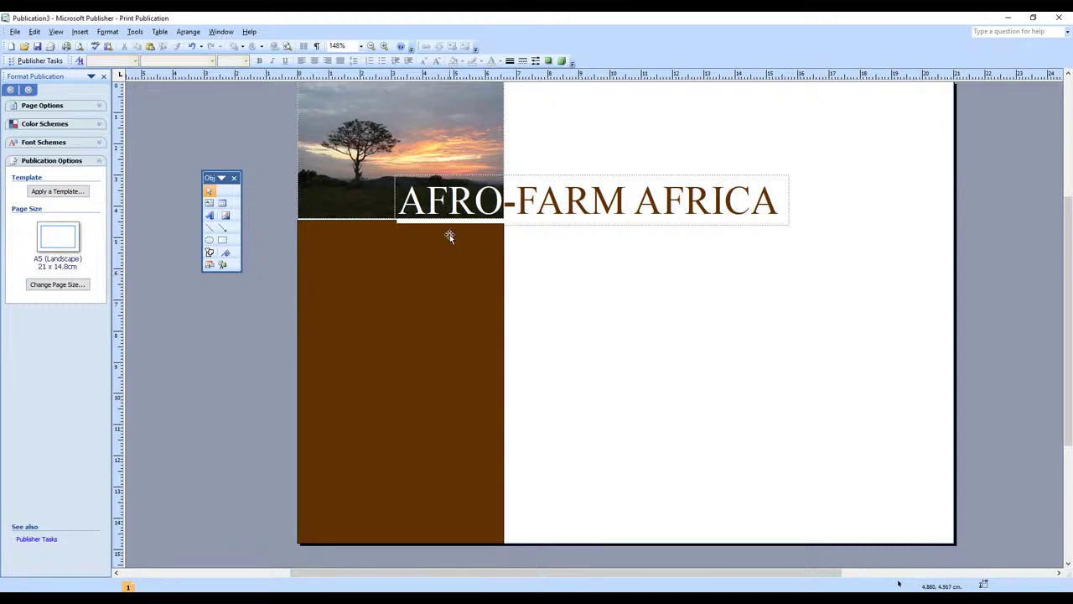
- Nudge the heading slightly up to about 2.96 cm down the page and deselect it
click(523, 178)
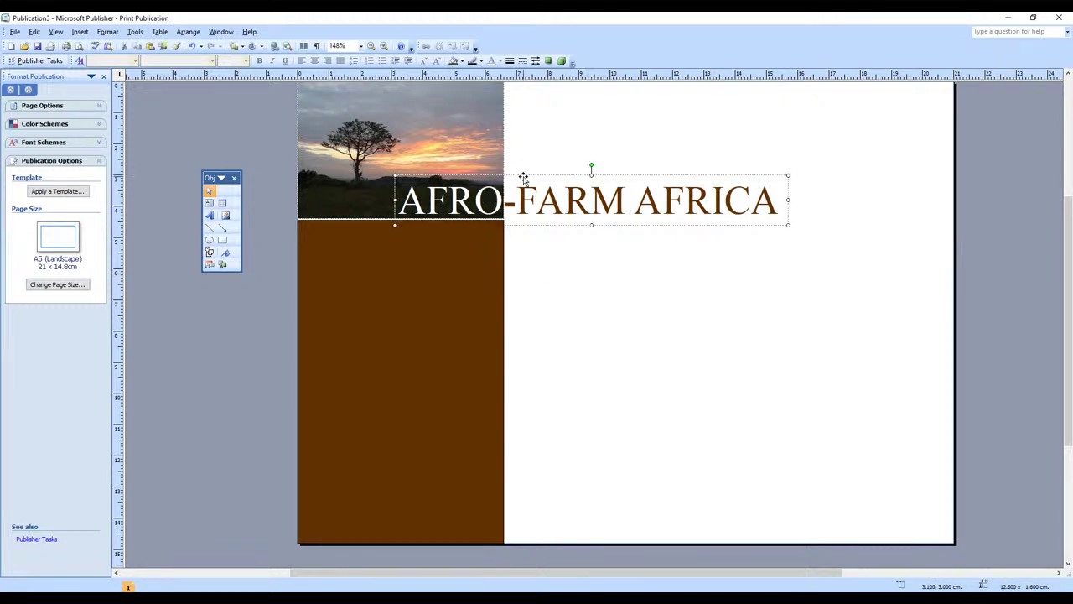
drag(523, 178, 523, 176)
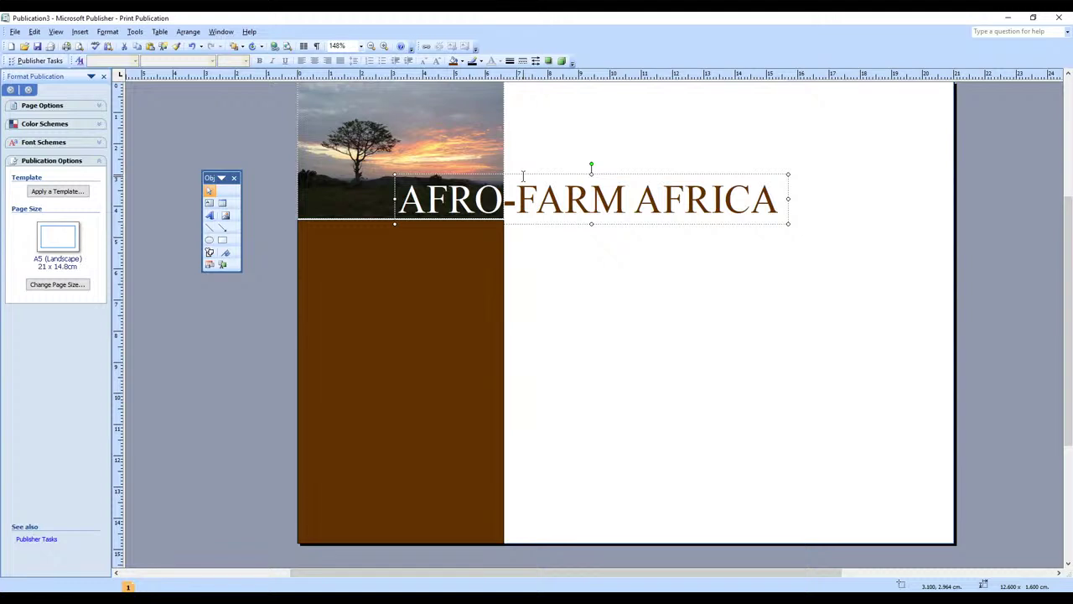
click(532, 195)
click(556, 298)
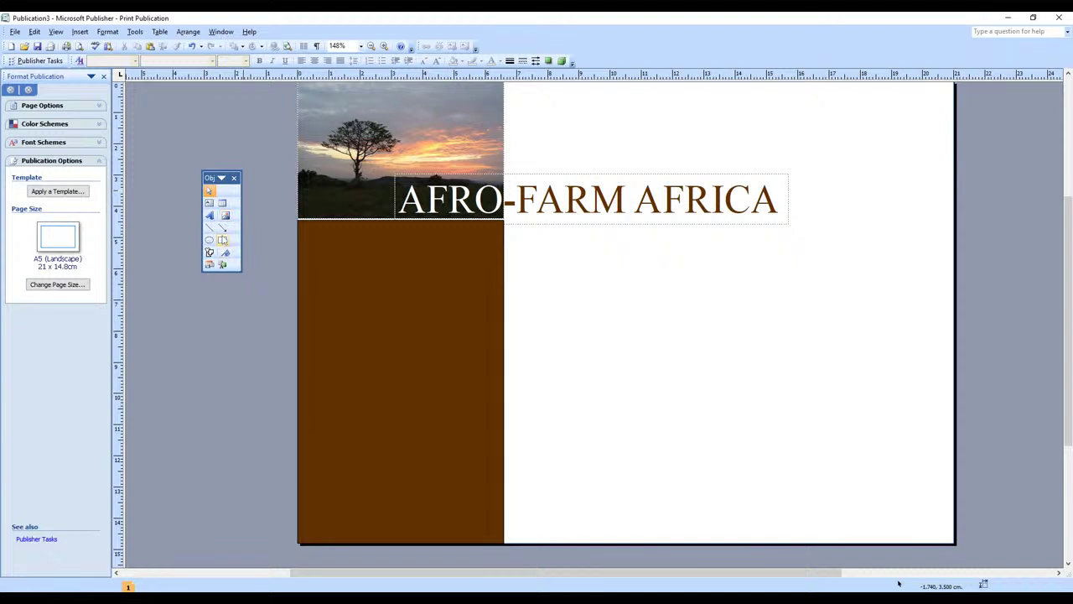
- Draw a text box about 9.9 × 7.8 cm below the heading, beside the brown rectangle
click(209, 202)
scroll(561, 292, up, 2)
scroll(561, 292, down, 1)
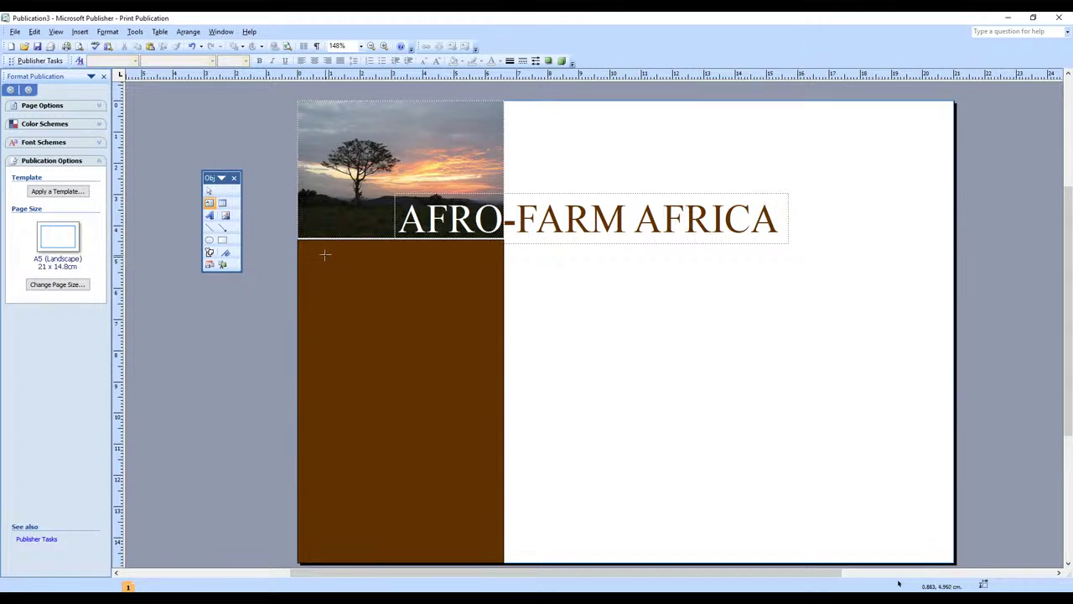
drag(520, 252, 830, 494)
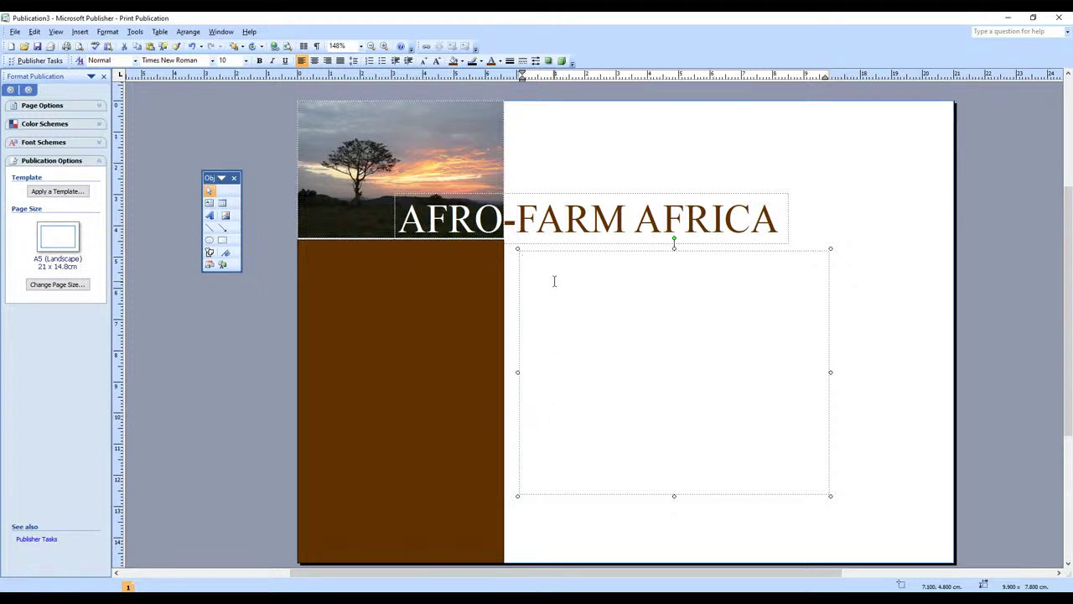
- Enter "Get trained in the modern methods of farming in africa," as the first line of the new text box
text(et )
text(trta)
key(BackSpace)
key(BackSpace)
text(ained in the moderm)
click(631, 261)
text(n method)
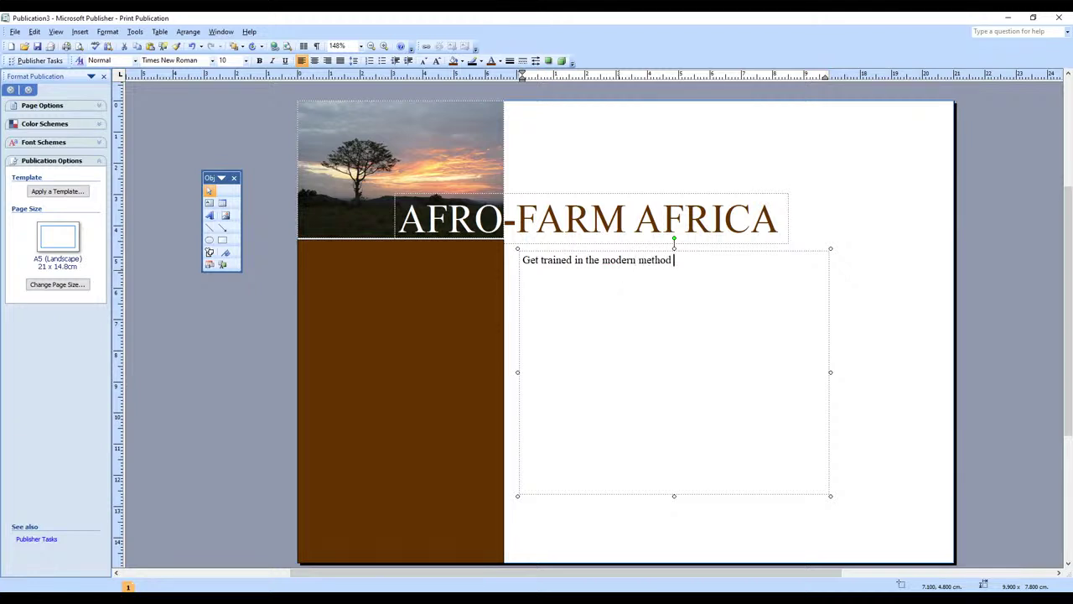
text(s of farming in africa,)
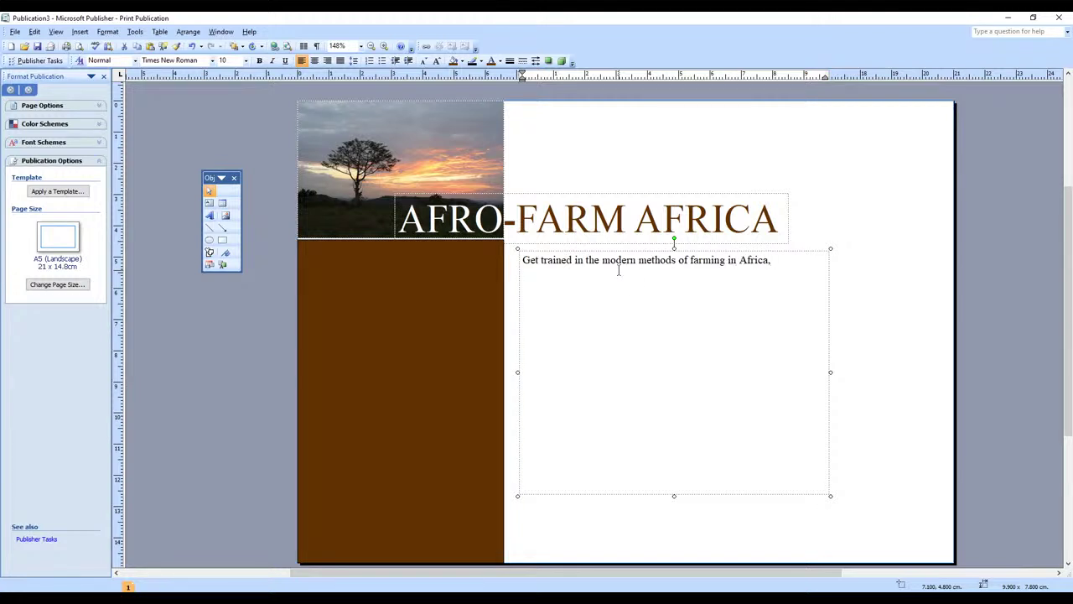
- Revert the automatic capital in "africa" and replace the comma ending the first line with a full stop
key(ctrl+z)
key(Return)
key(BackSpace)
key(BackSpace)
key(BackSpace)
text(.)
- Leave a blank line and start a second paragraph reading "Meet outstanding farmers from Masaka Uganda, Mbale"
key(Return)
key(Return)
text(ME)
key(BackSpace)
text(e)
key(BackSpace)
text(eet outstandi)
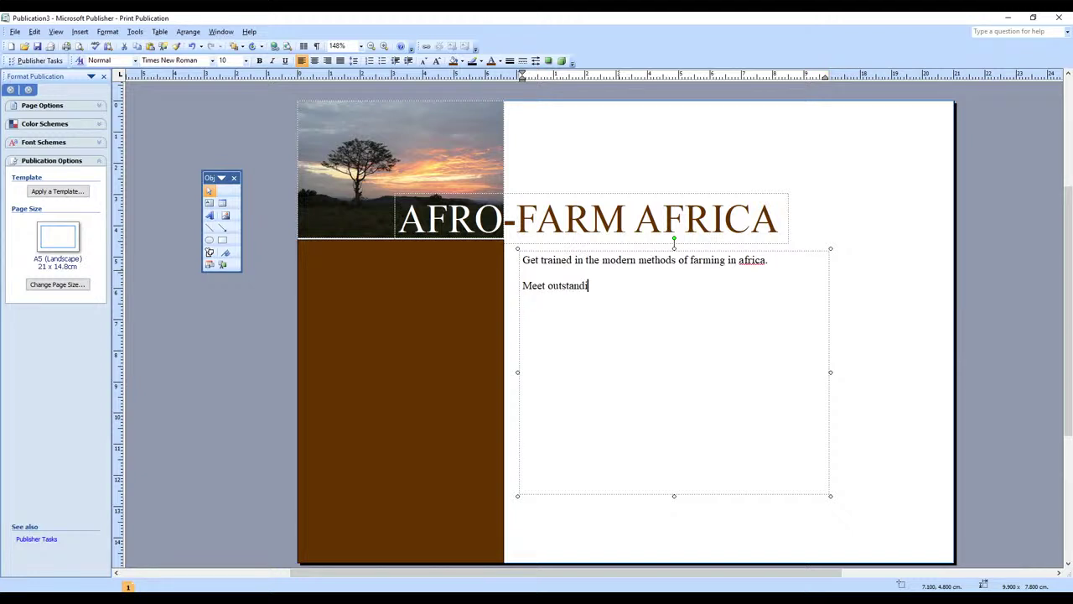
text(ng farmers from Maska)
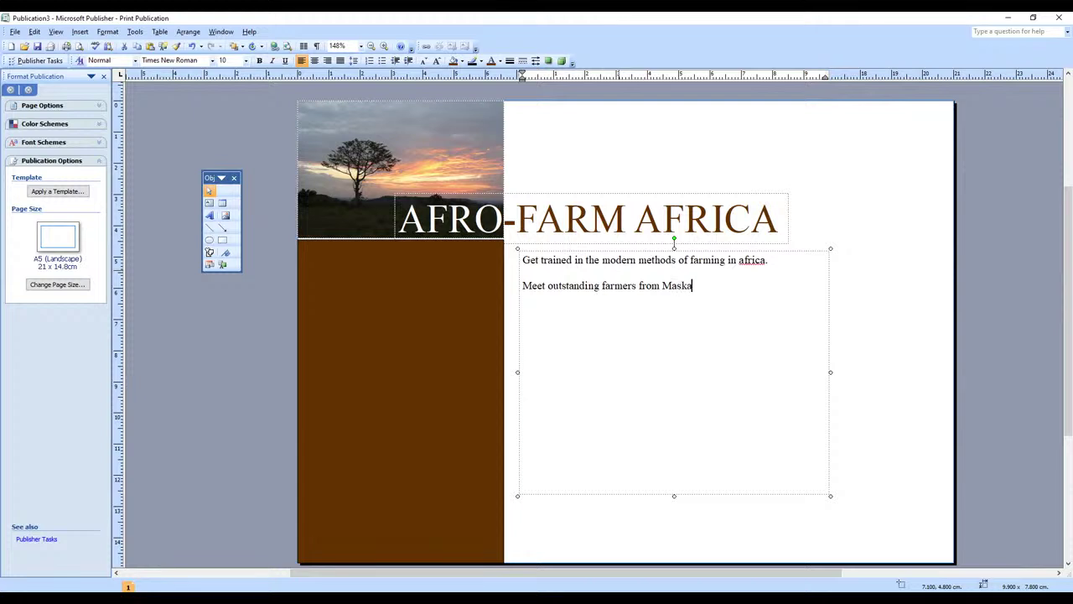
key(BackSpace)
key(BackSpace)
text(aka Ugand)
key(BackSpace)
key(BackSpace)
key(BackSpace)
text(anda, Mbale ,)
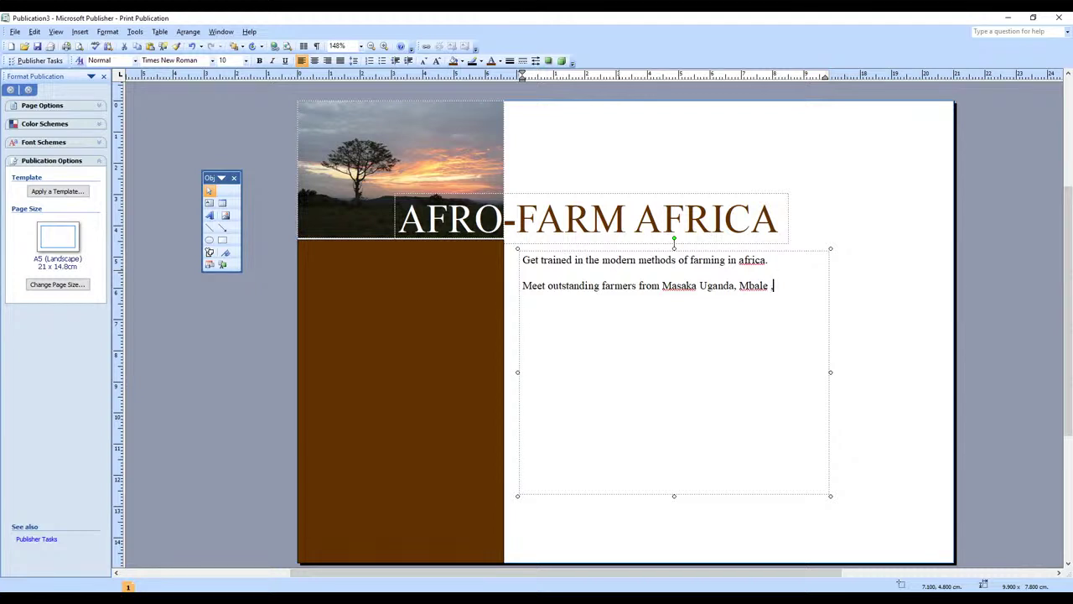
- Continue the list of places after "Mbale" with ", Mbarara, Kiruhura, Kayunga,"
key(BackSpace)
text(, )
text(Mbarara)
text(,)
text( Kiruhu)
text(a)
text(.)
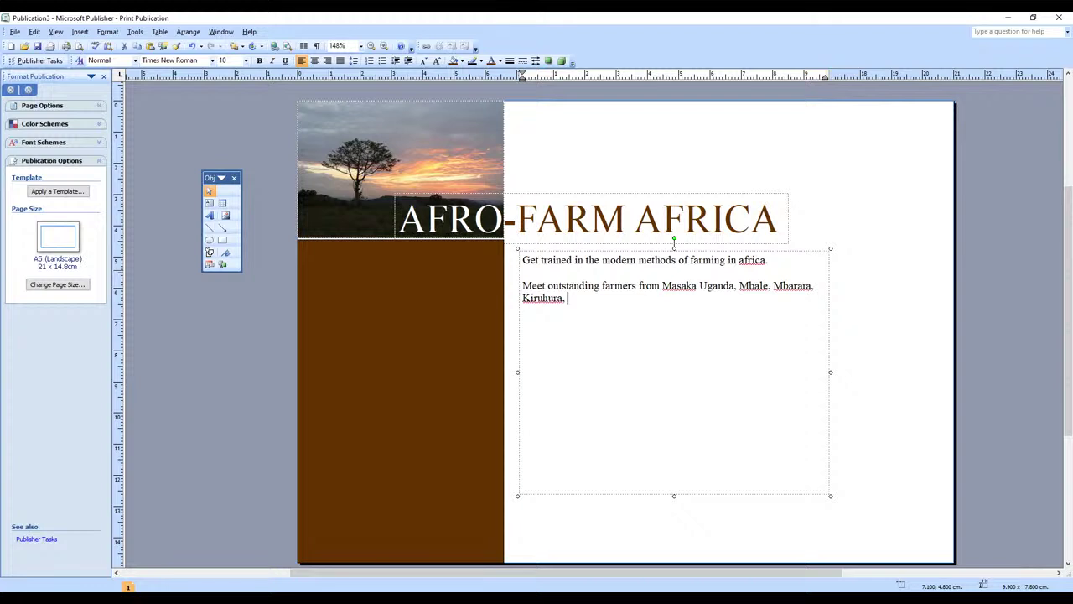
text( Kayunga.)
- Set the font size of both body paragraphs to 22 after trying 28, and deselect the text box
drag(637, 311, 524, 260)
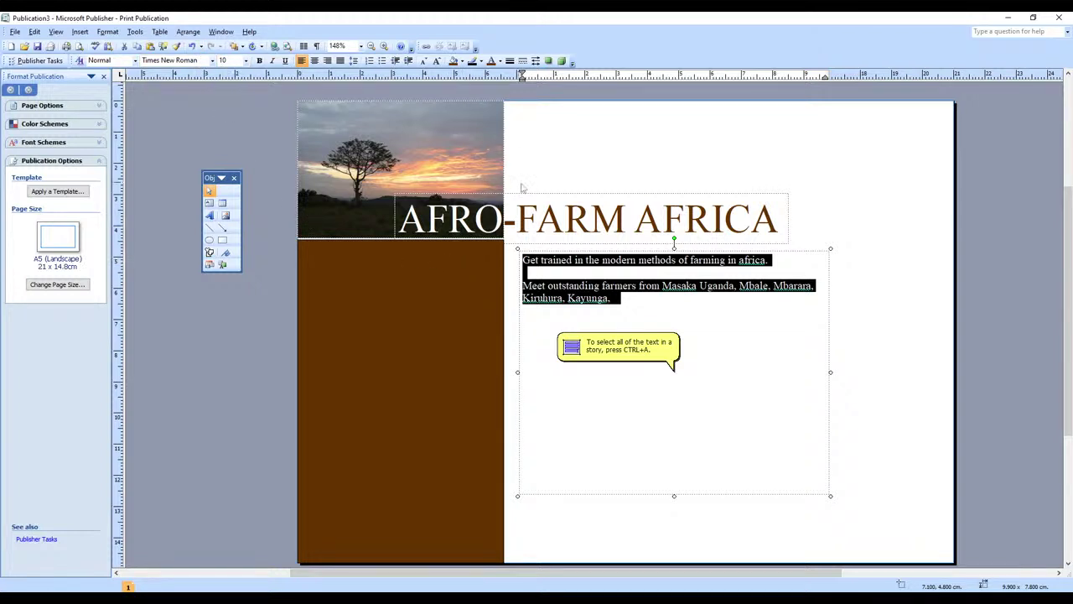
click(245, 60)
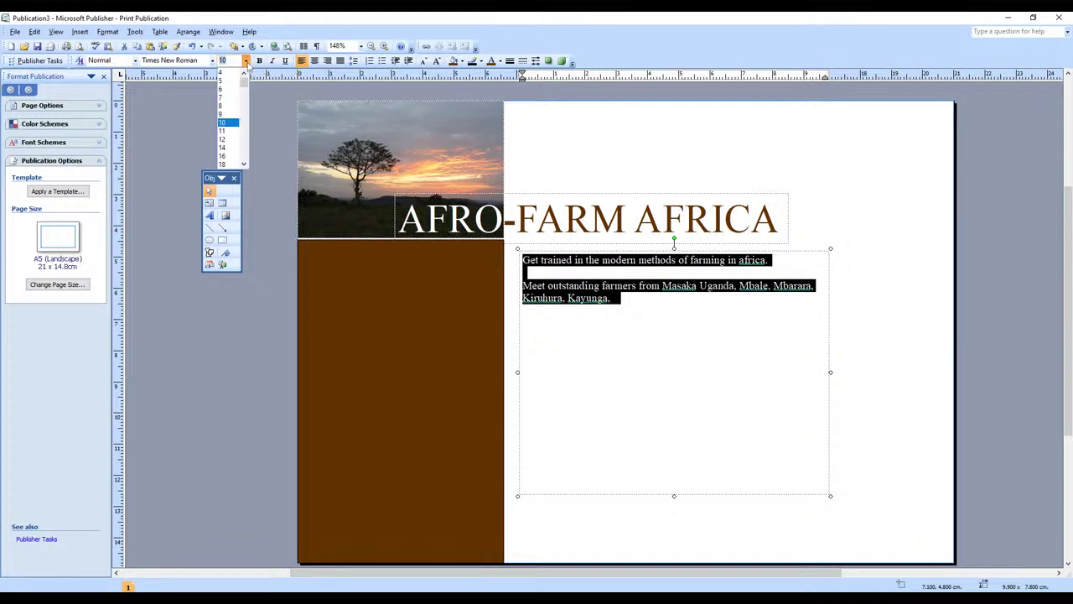
scroll(228, 159, down, 2)
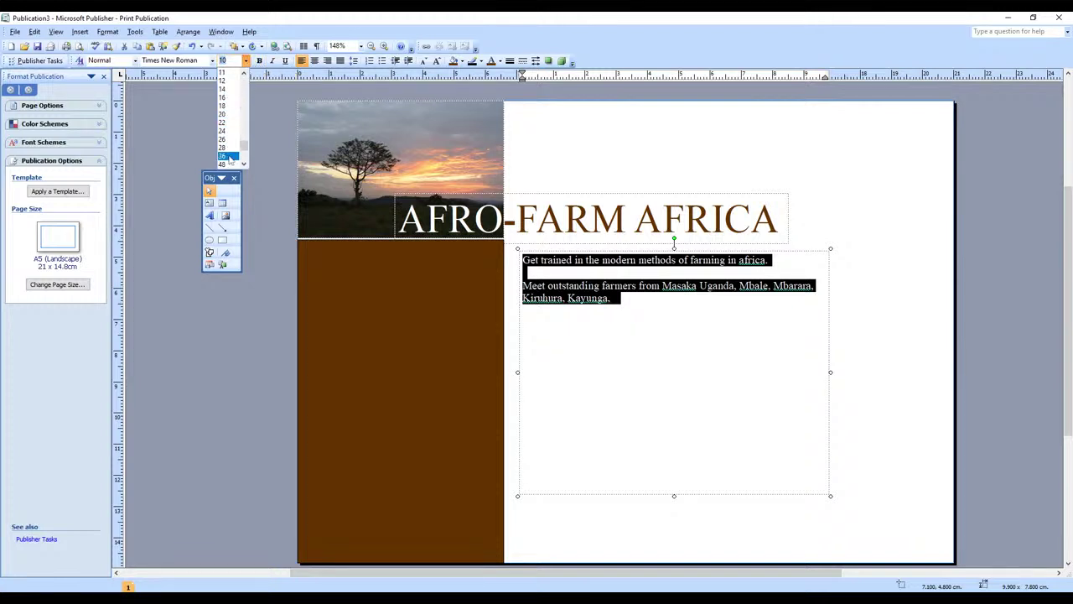
click(228, 152)
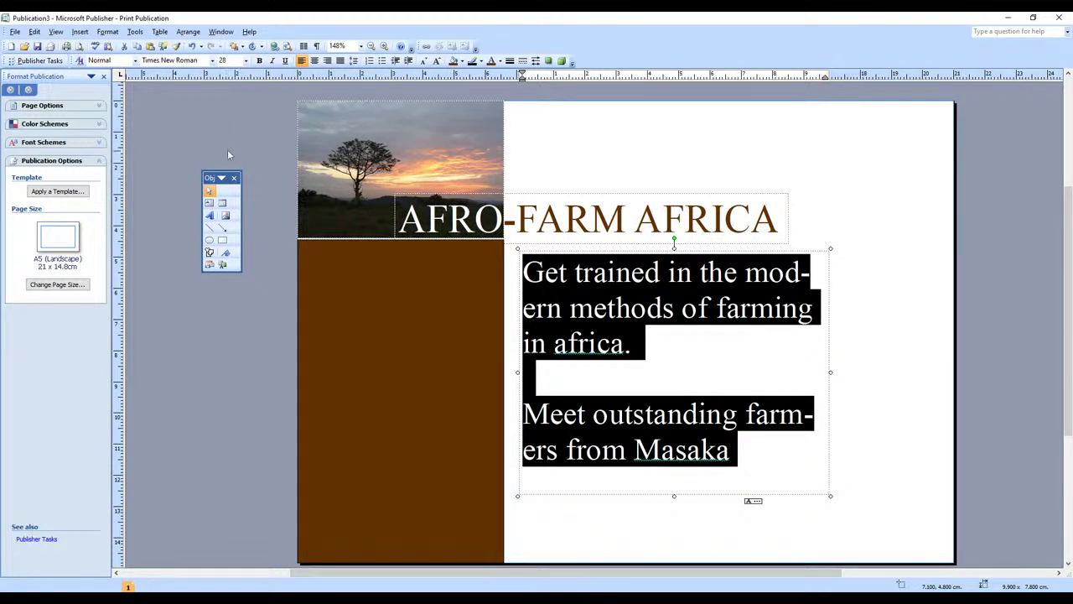
click(246, 61)
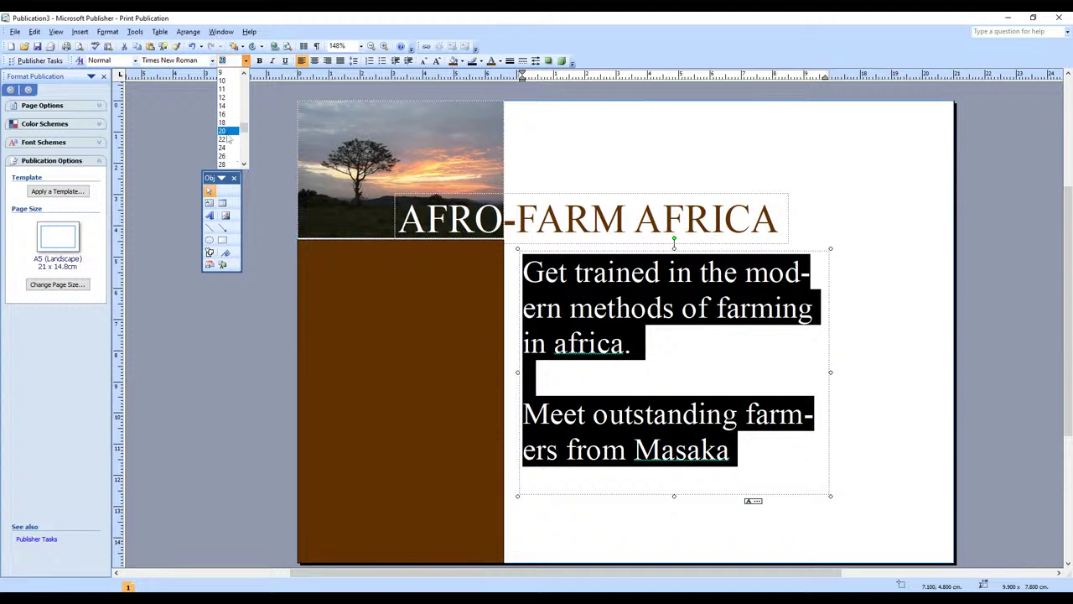
click(228, 151)
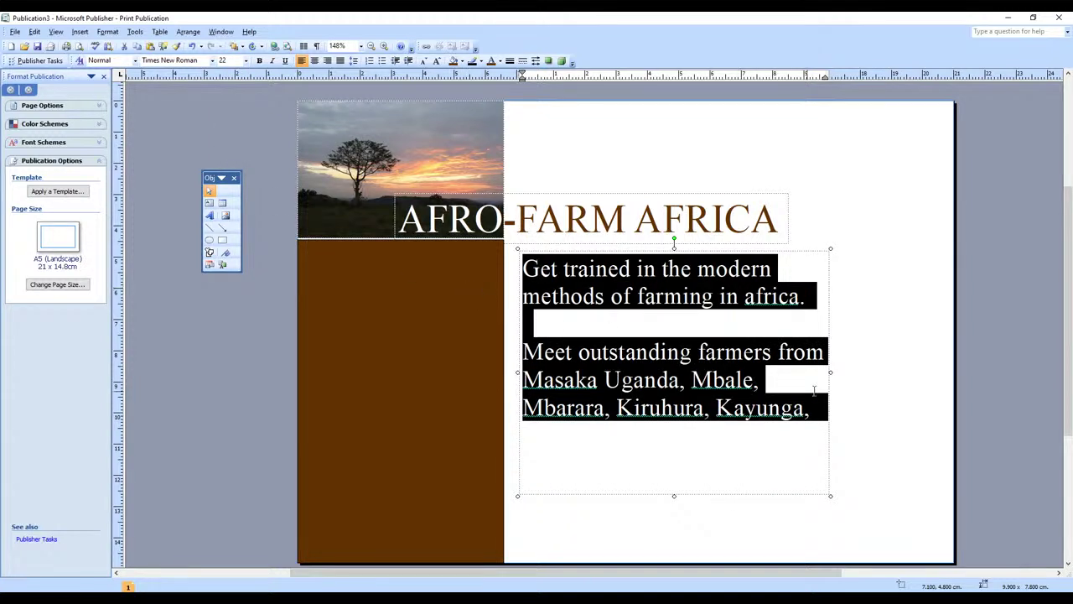
click(839, 391)
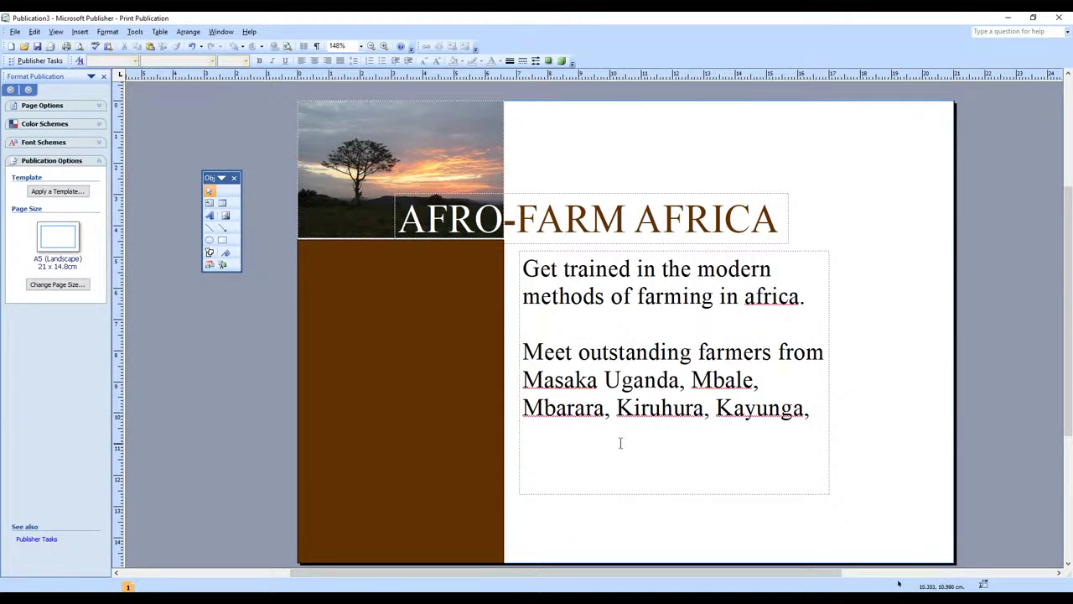
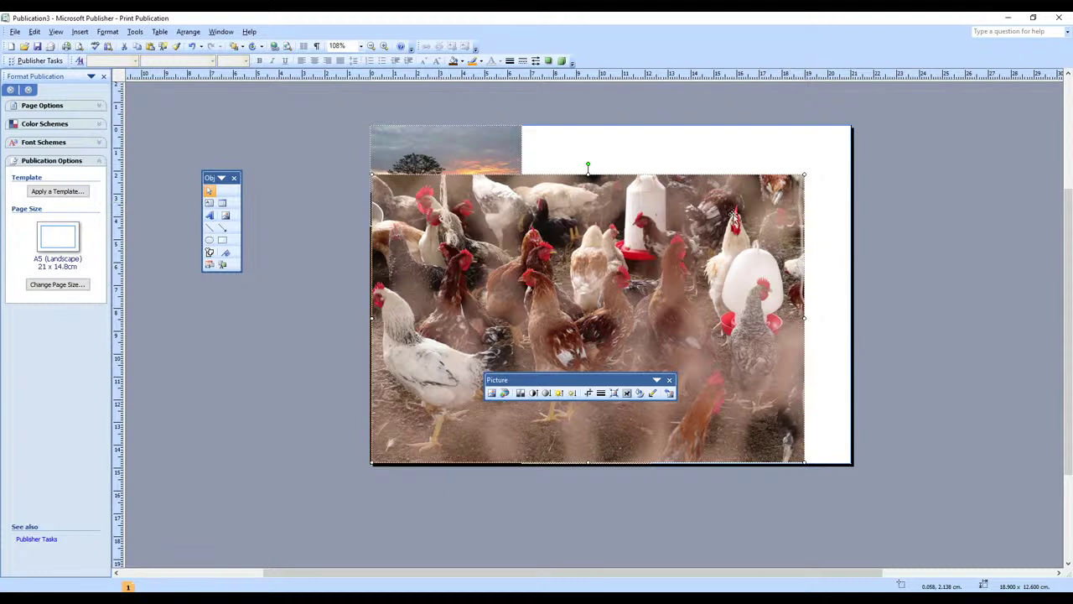
- Enlarge the chicken picture to about 23.3 × 15.5 cm and place it over the whole page, aligned with the page's upper edge
scroll(751, 213, up, 1)
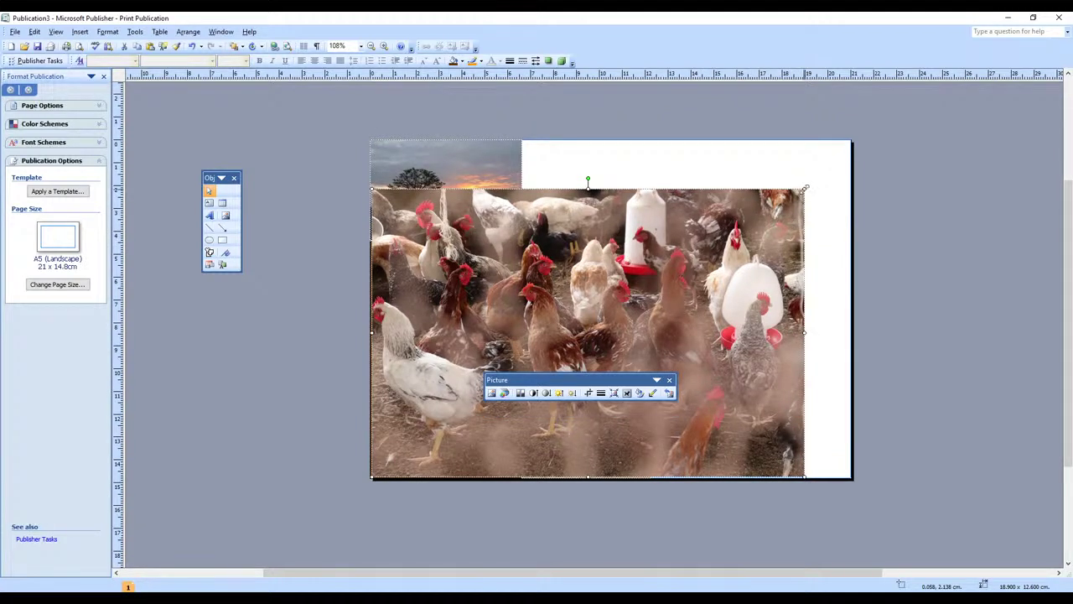
drag(658, 249, 770, 210)
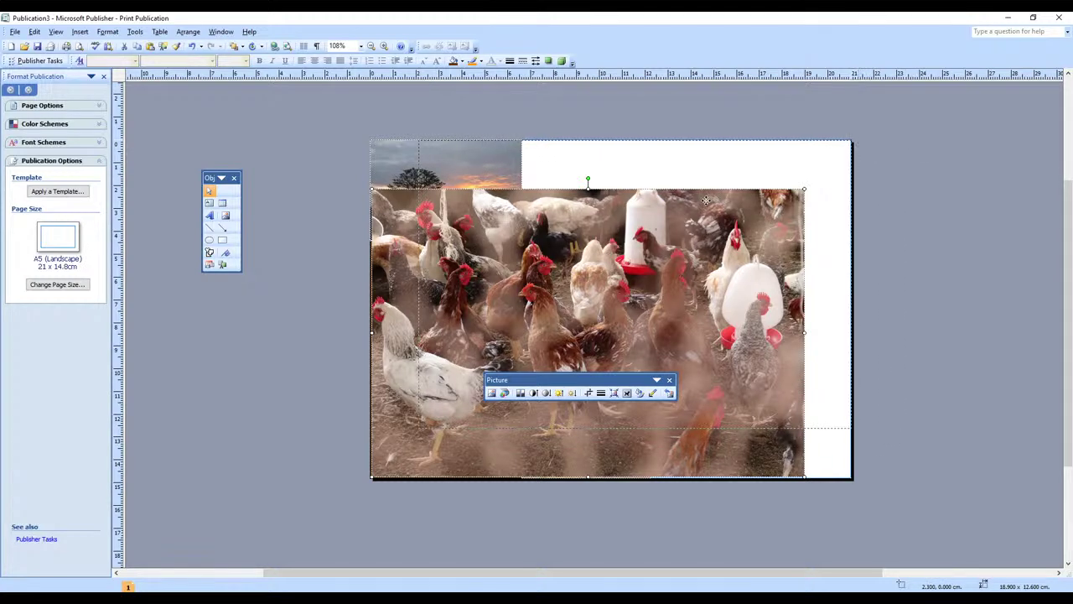
key(Delete)
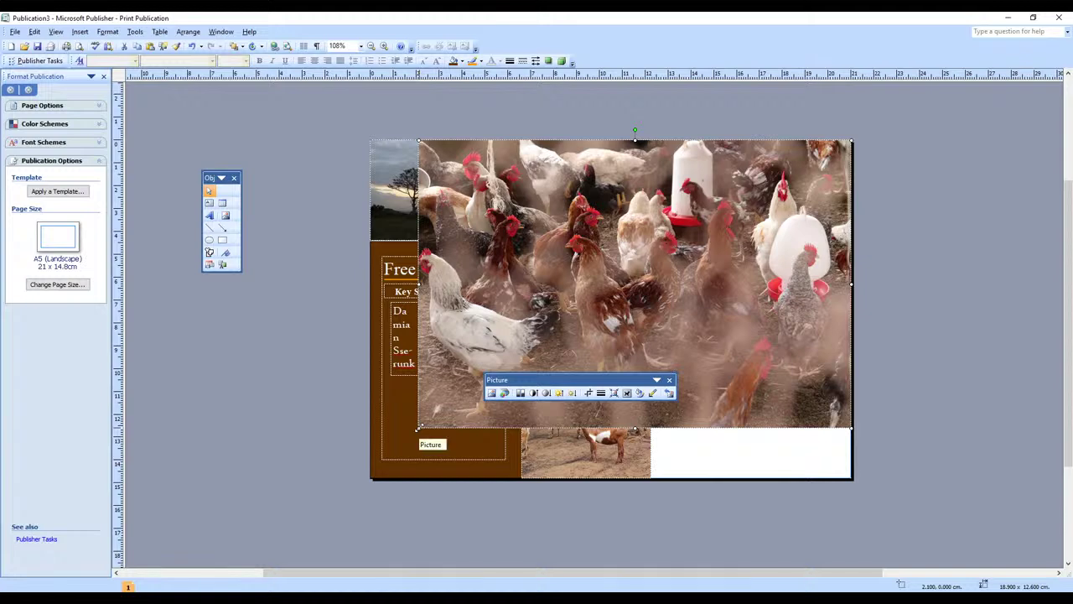
drag(418, 428, 319, 495)
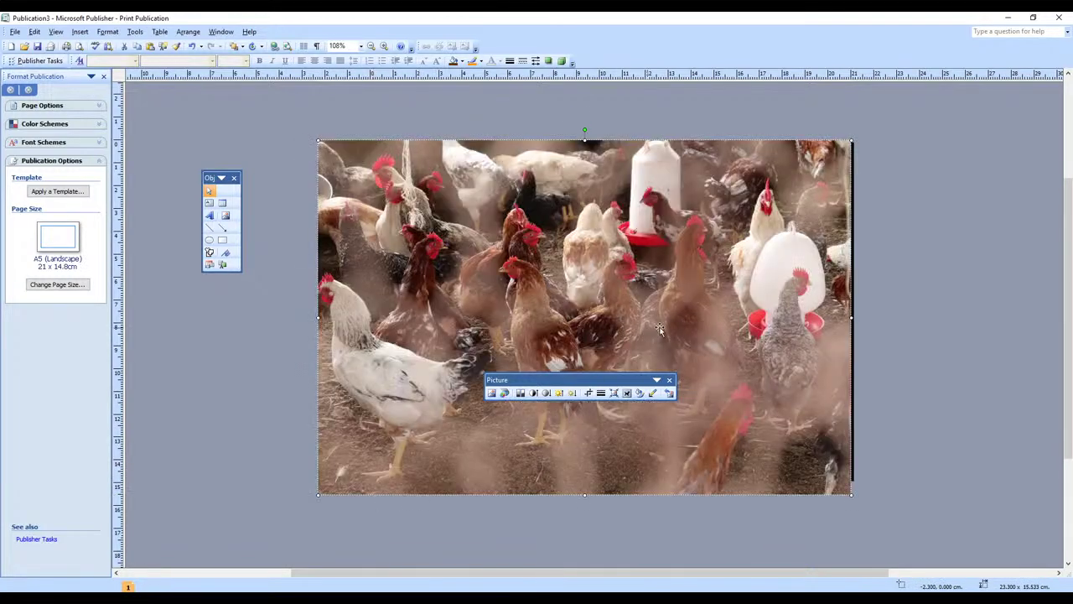
mouse_move(696, 318)
mouse_down()
mouse_move(737, 318)
mouse_move(703, 317)
mouse_up()
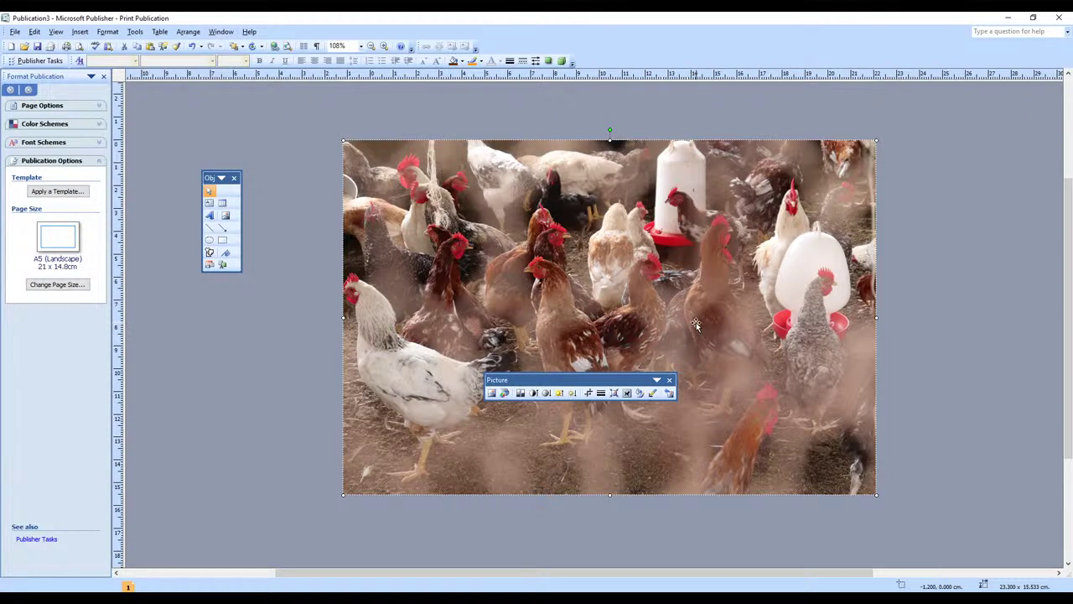
- Send the chicken picture to the back, behind all the other objects on the page
right_click(655, 293)
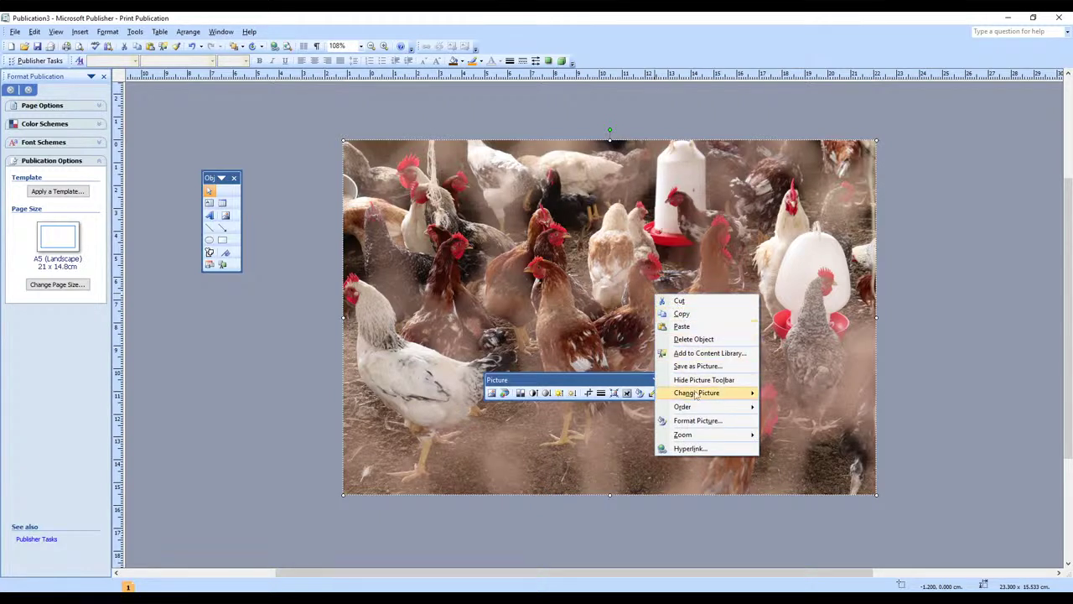
mouse_move(694, 409)
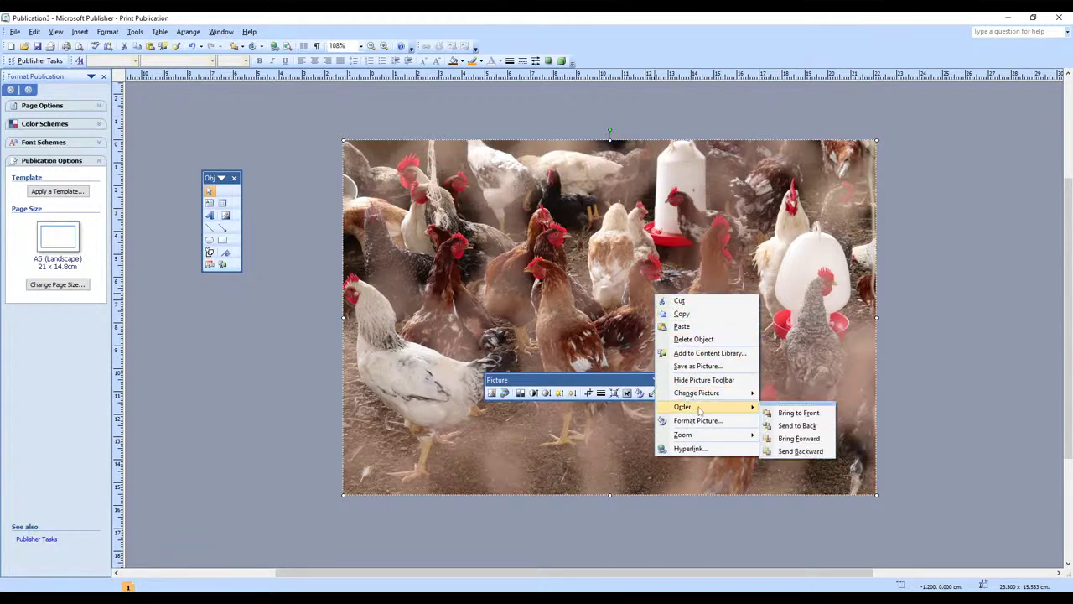
click(796, 426)
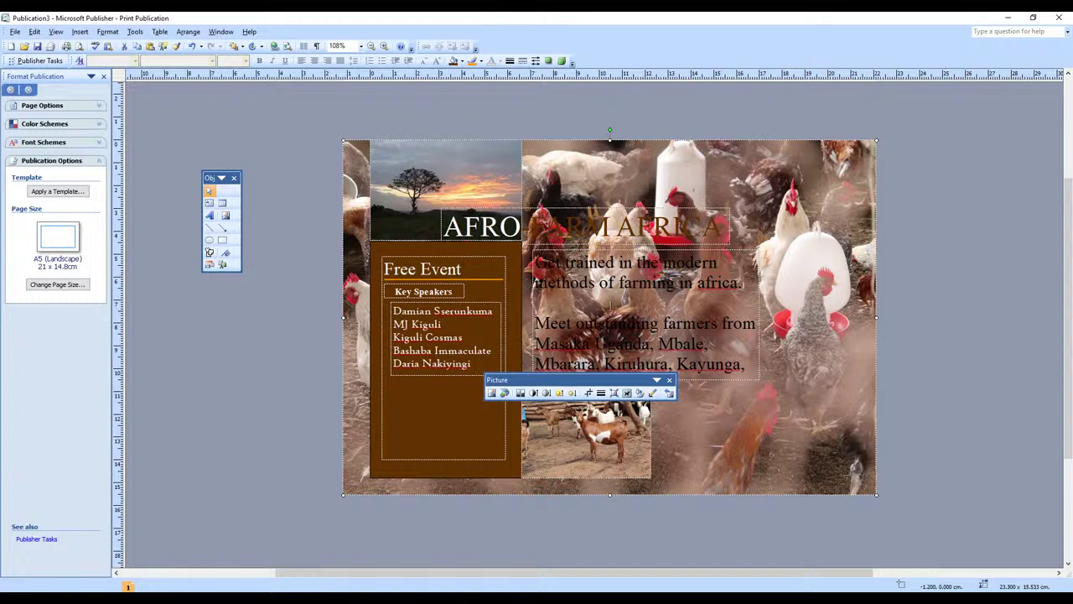
double_click(772, 235)
click(811, 165)
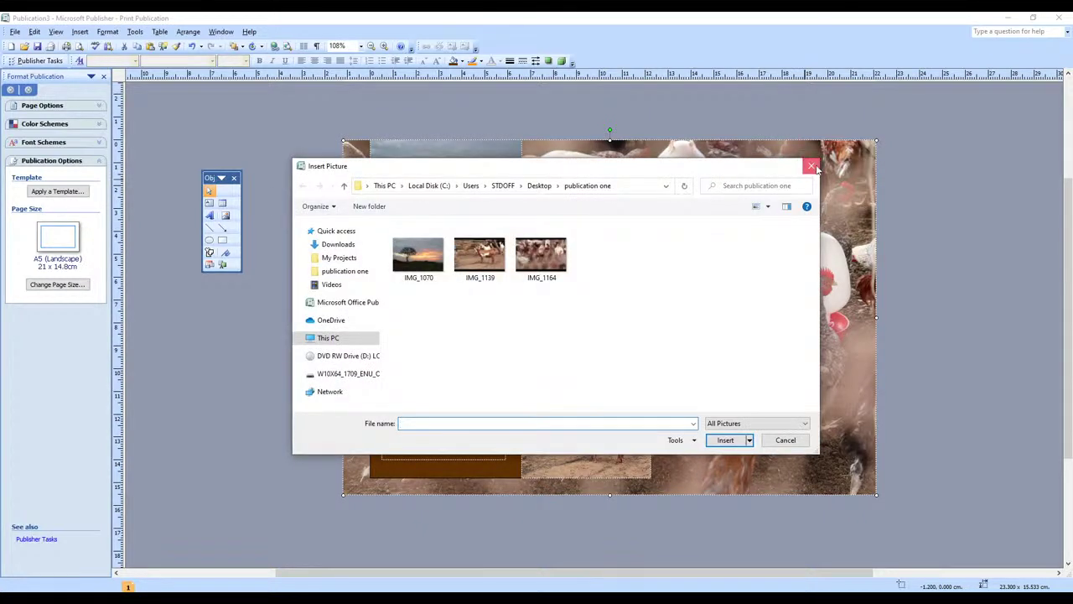
click(810, 165)
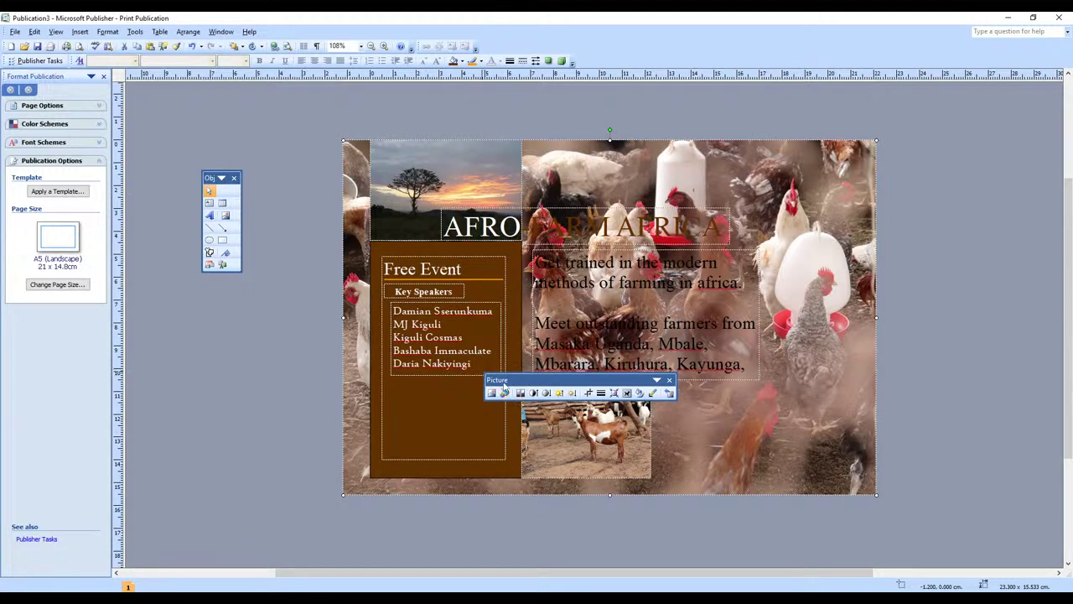
- Open the chicken picture's formatting settings and check its fill colour options, leaving it without a fill
drag(524, 378, 607, 169)
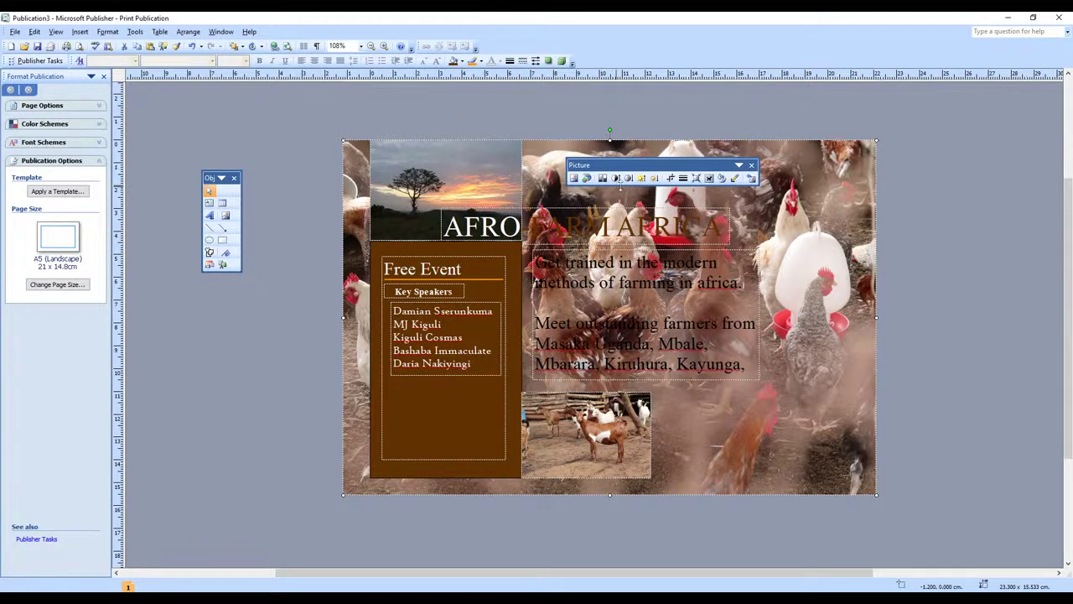
click(724, 181)
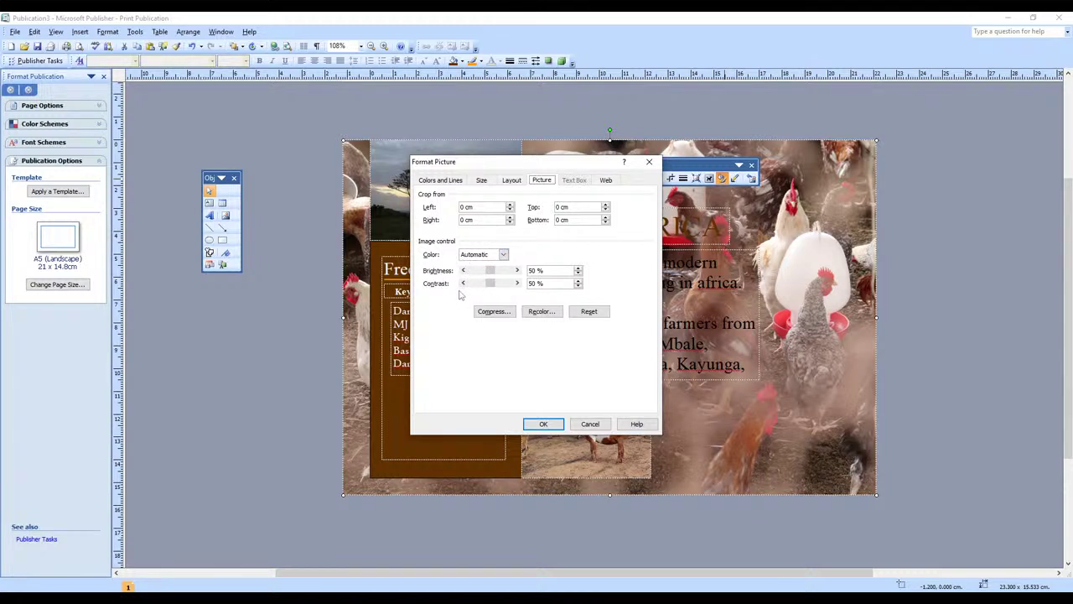
click(441, 180)
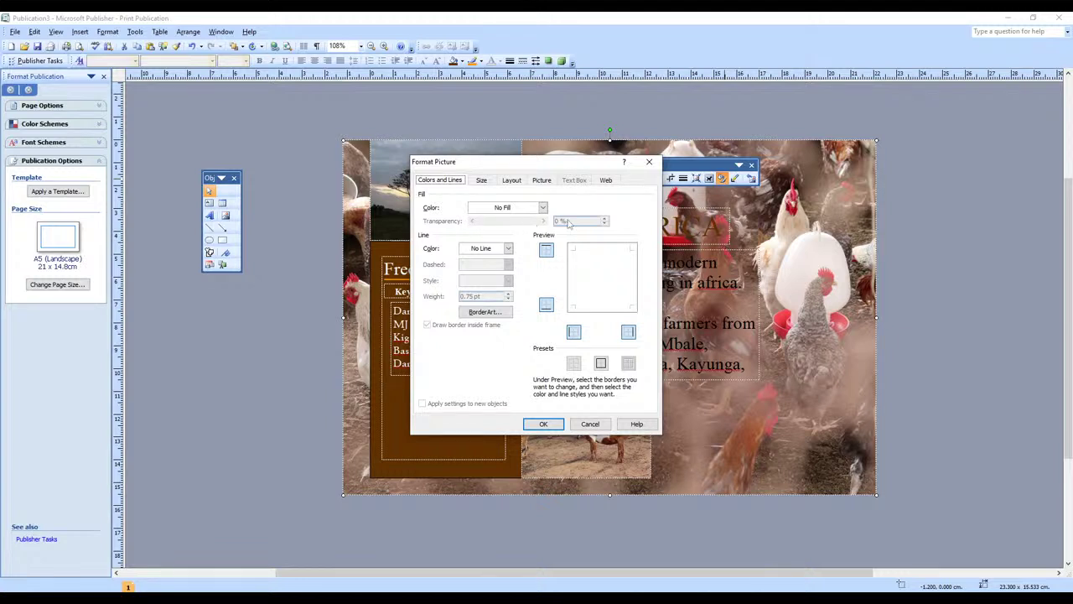
click(542, 208)
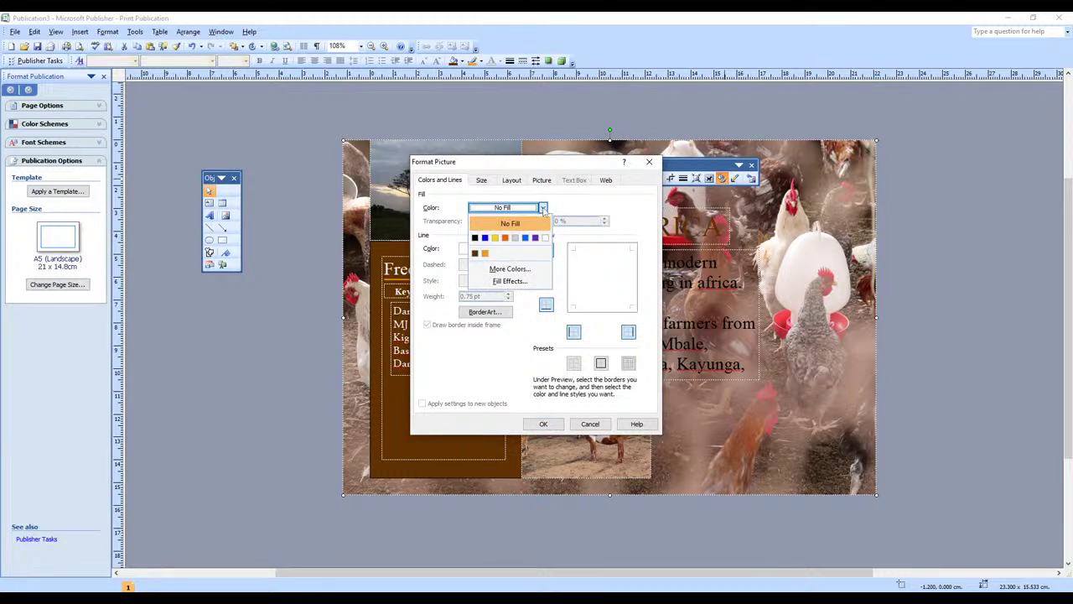
click(542, 208)
click(542, 180)
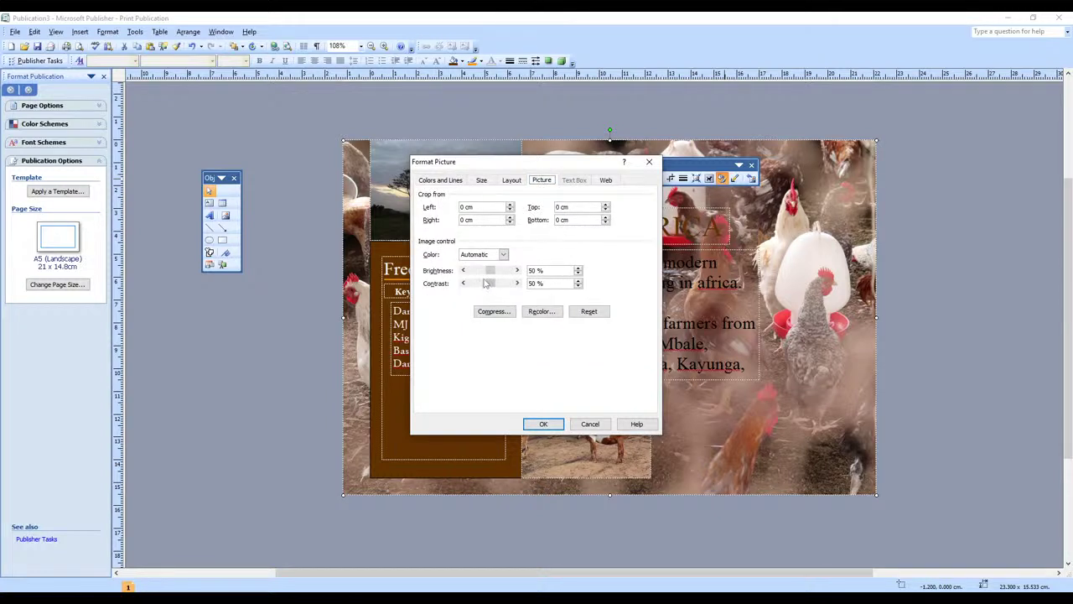
- Try a brightness of 8% and a contrast of 5% on the chicken picture, and reset its image settings
drag(491, 272, 472, 274)
drag(492, 286, 476, 286)
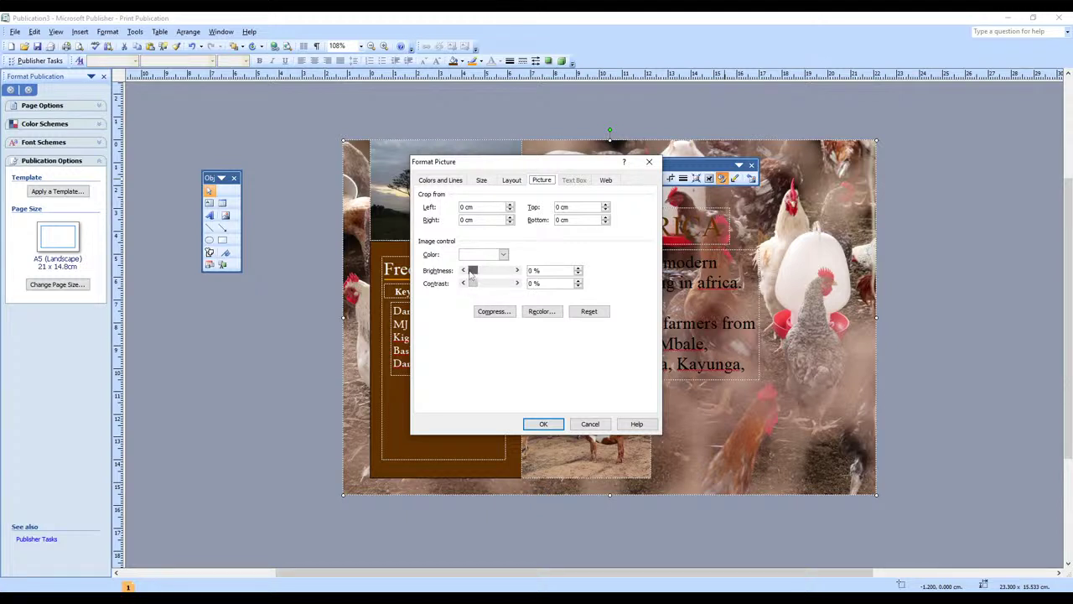
drag(473, 273, 477, 274)
drag(474, 271, 476, 271)
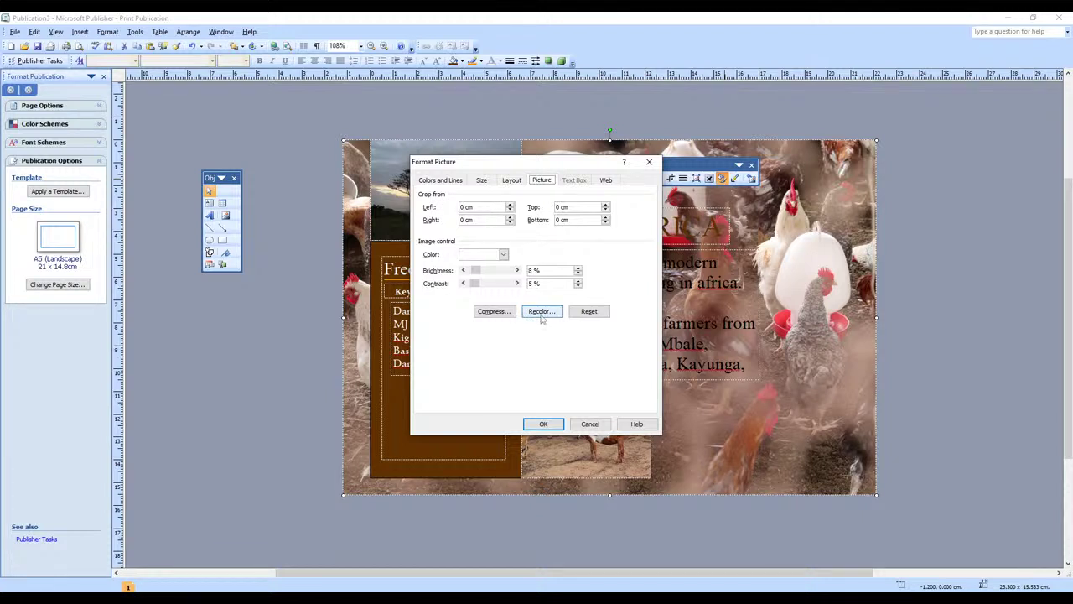
click(493, 311)
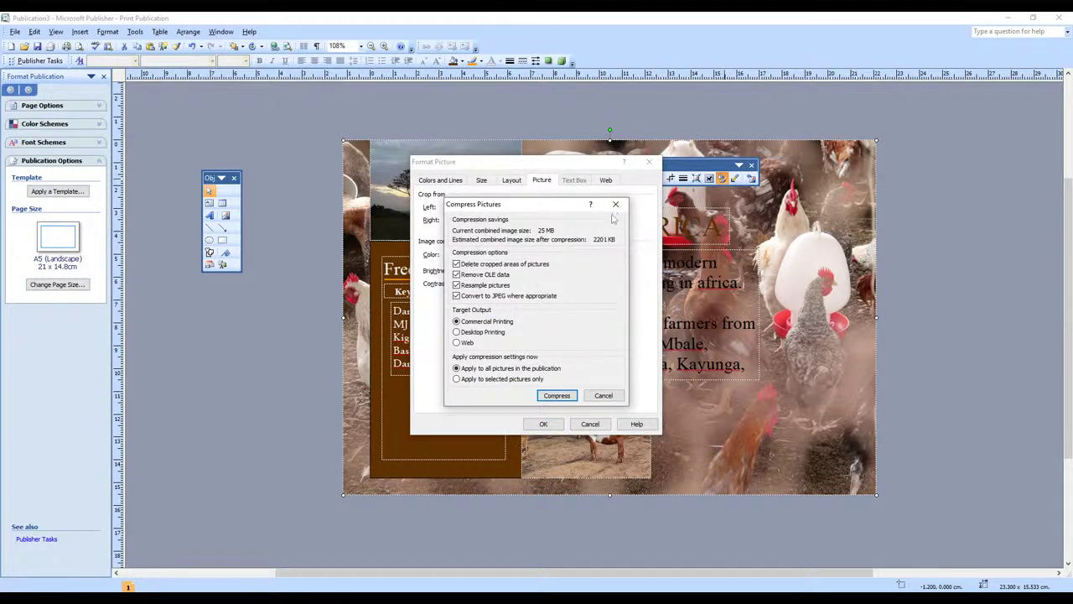
click(616, 205)
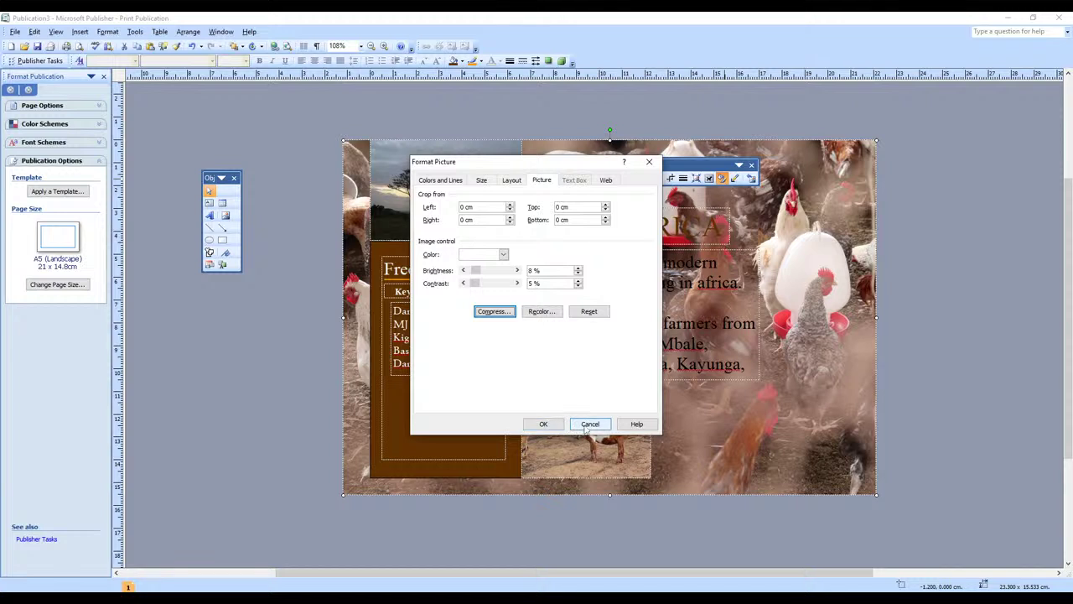
click(590, 312)
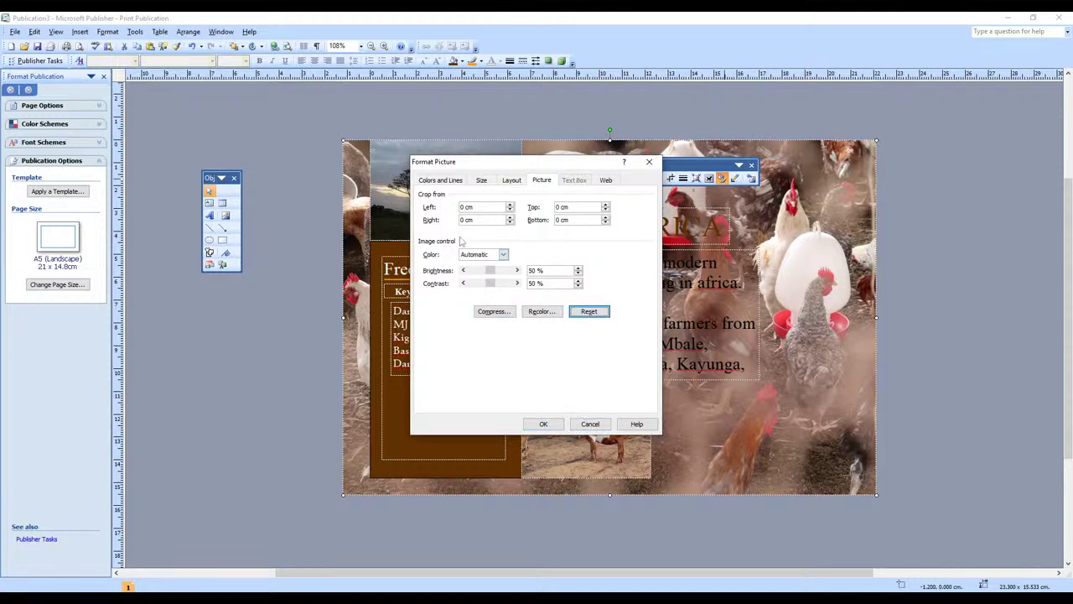
- Try the Black & White colour mode on the chicken picture and undo it
click(504, 254)
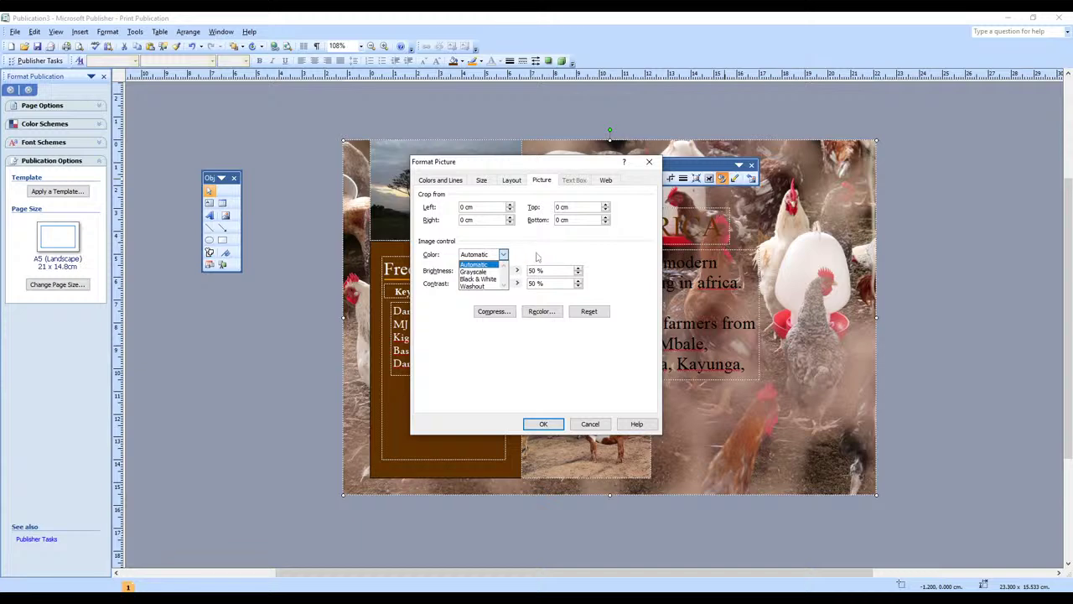
click(481, 279)
click(543, 425)
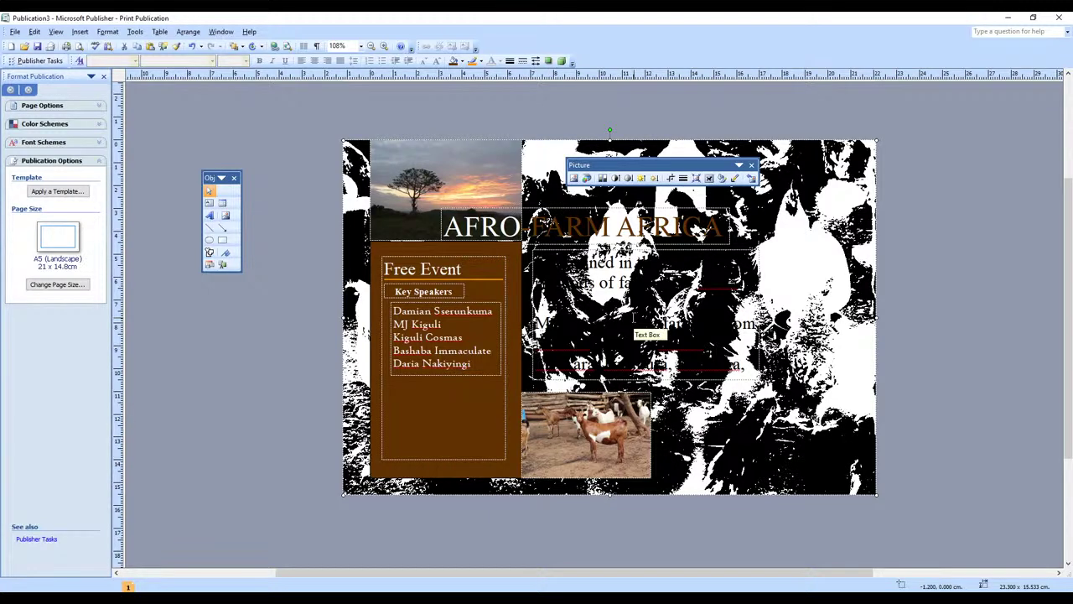
key(ctrl+z)
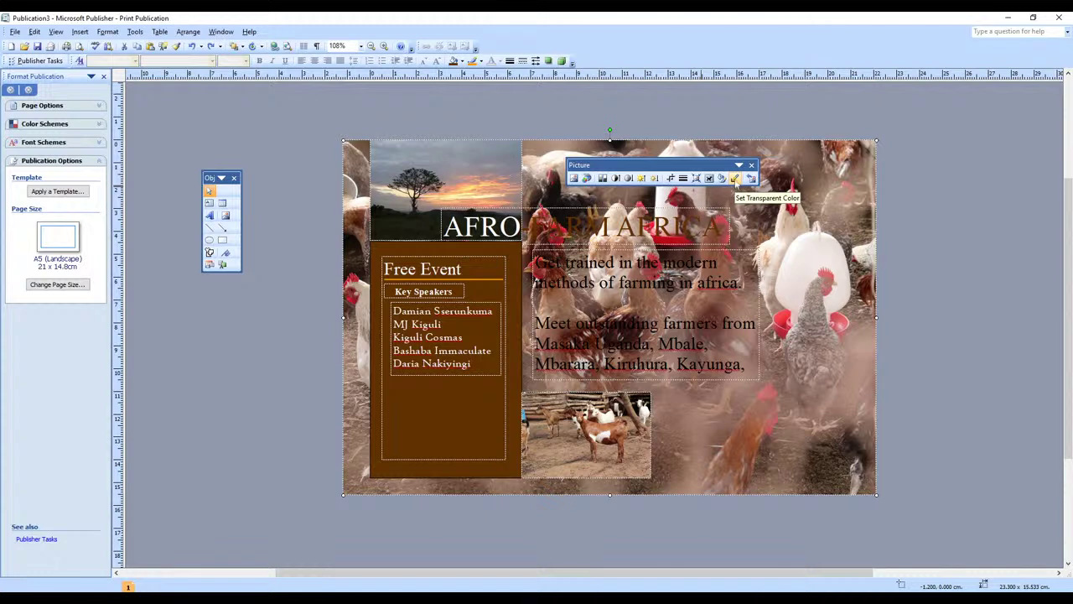
- Make one colour of the chicken picture transparent with Set Transparent Color
click(735, 179)
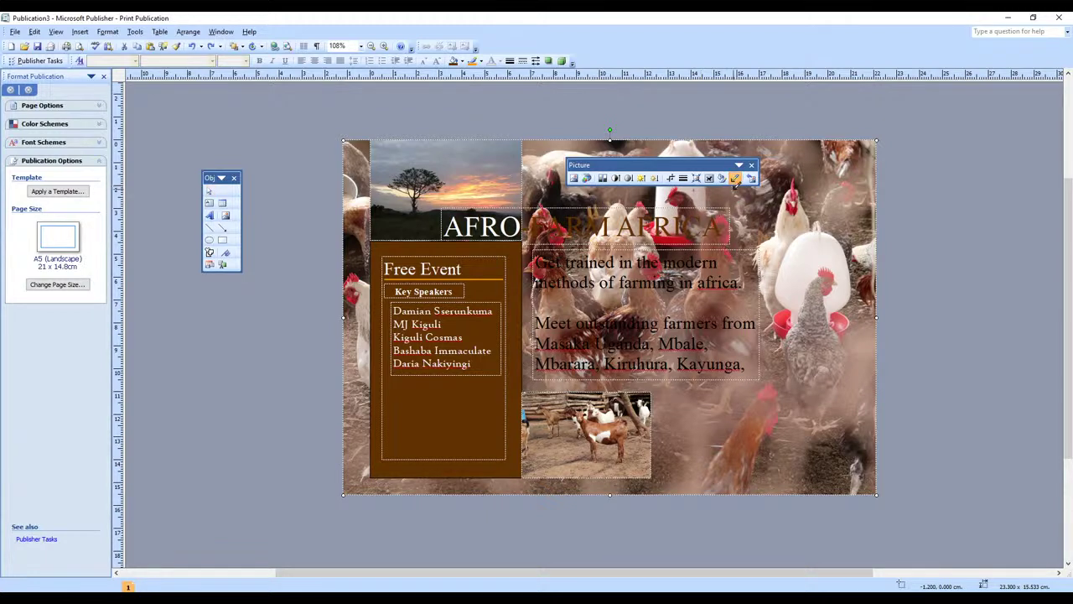
click(735, 179)
click(735, 179)
click(455, 153)
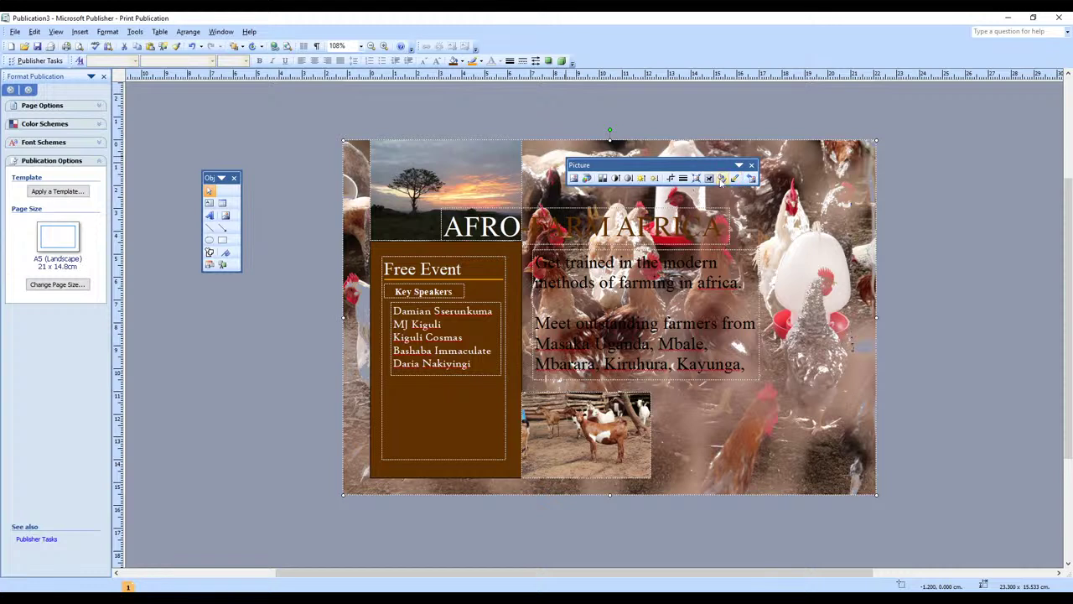
- Increase the chicken picture's brightness repeatedly to fade it into a very pale background behind the text
click(642, 180)
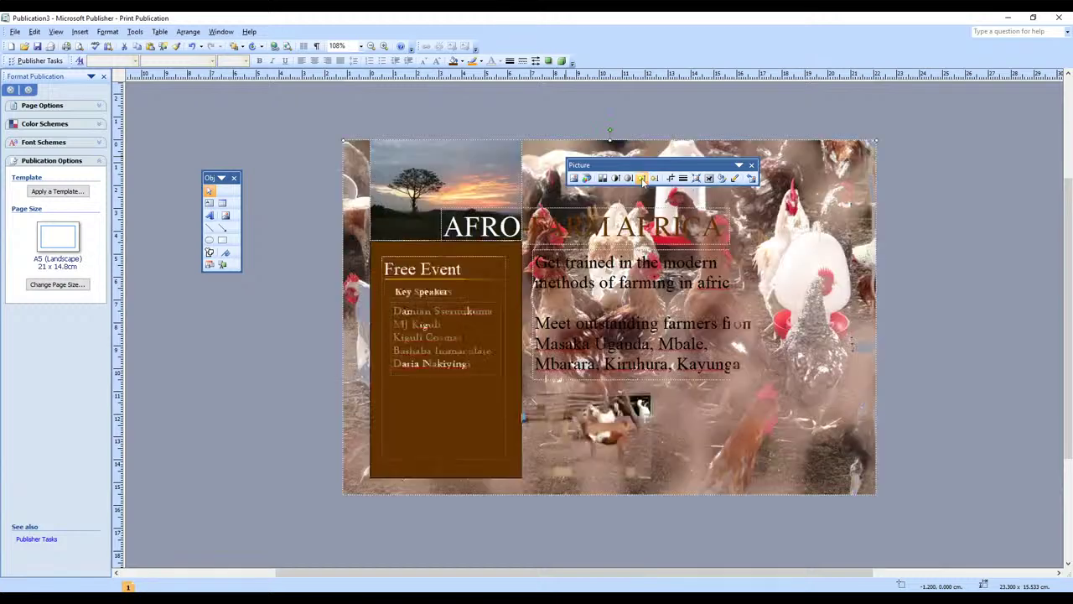
click(642, 180)
click(642, 179)
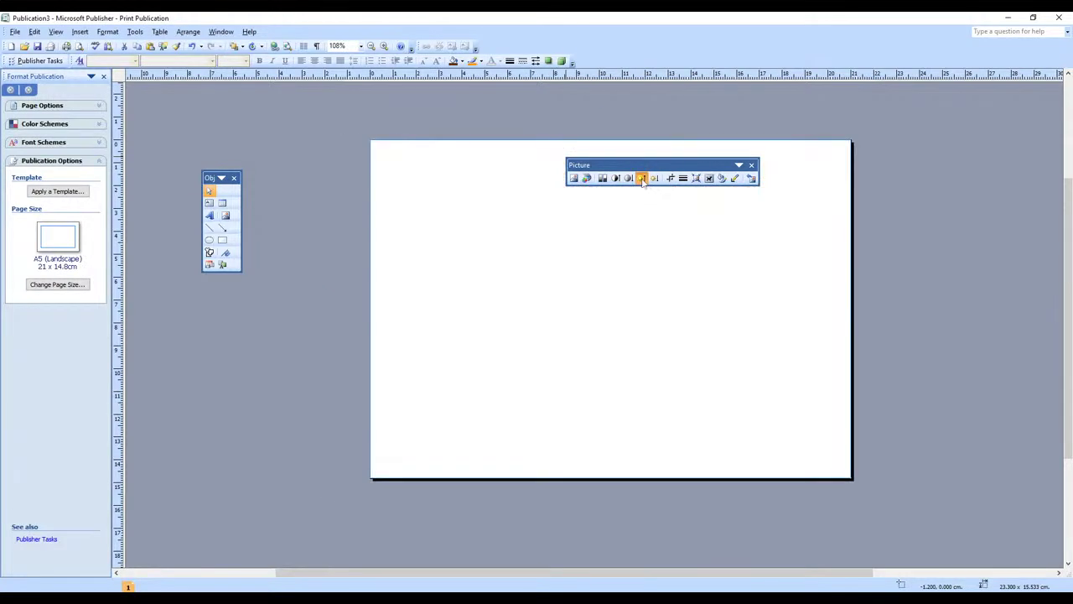
click(642, 180)
click(642, 179)
click(643, 179)
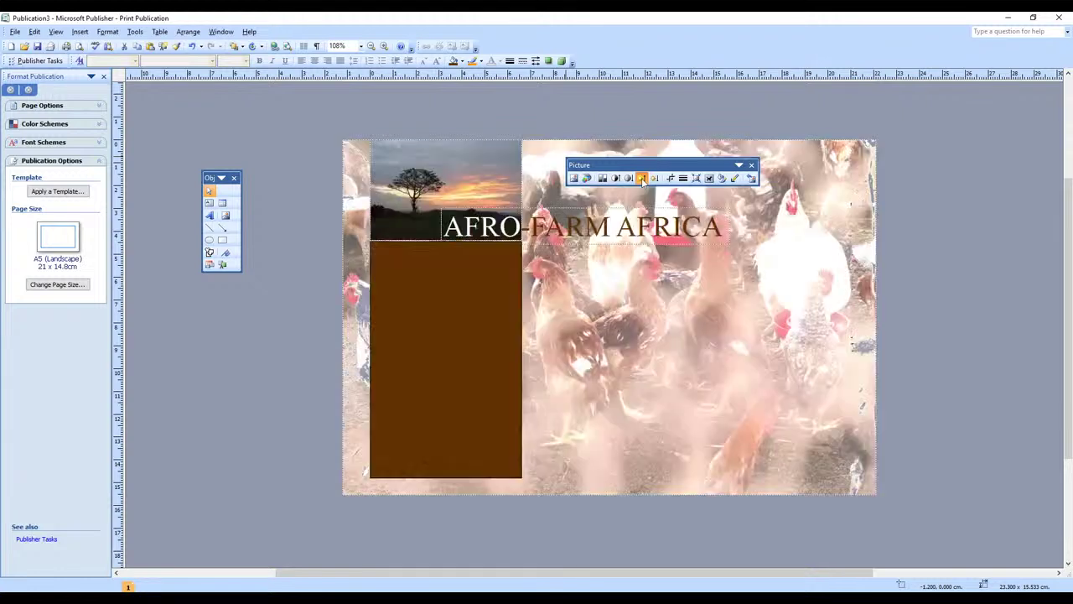
click(642, 179)
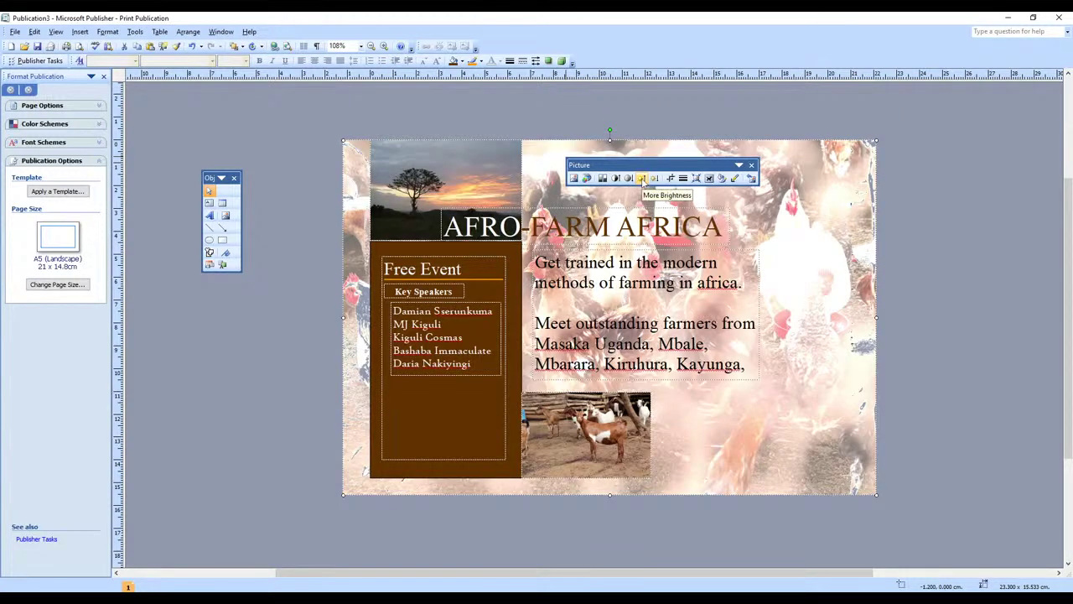
click(642, 179)
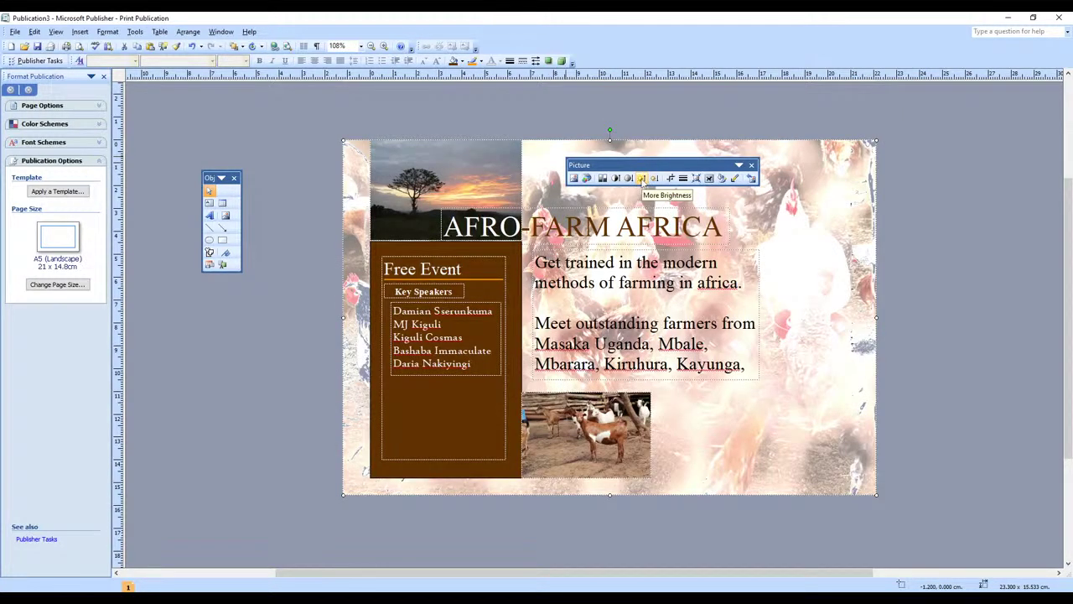
click(643, 179)
click(642, 179)
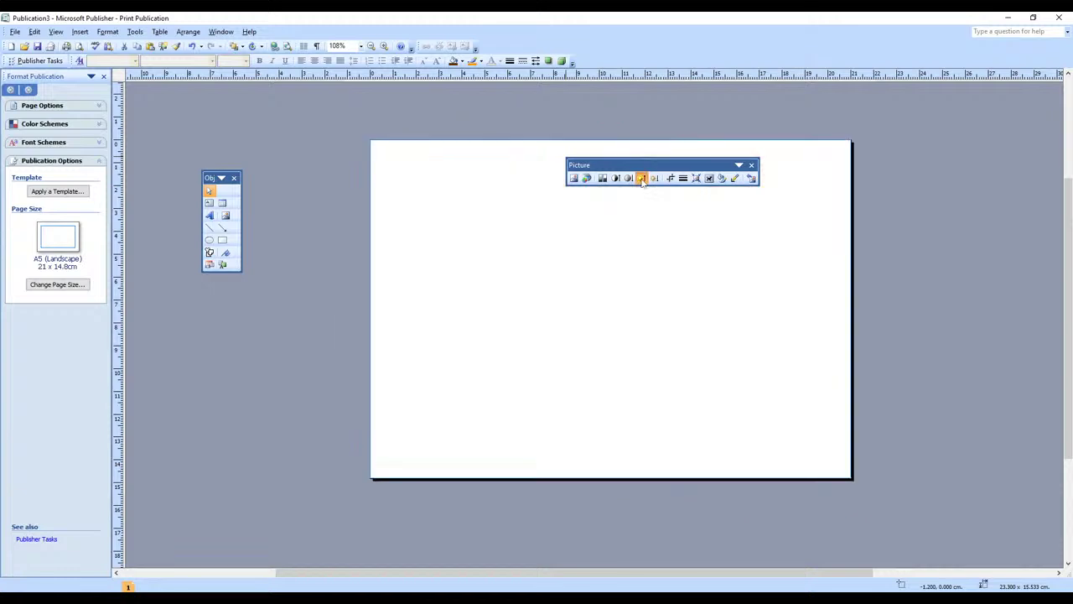
click(642, 180)
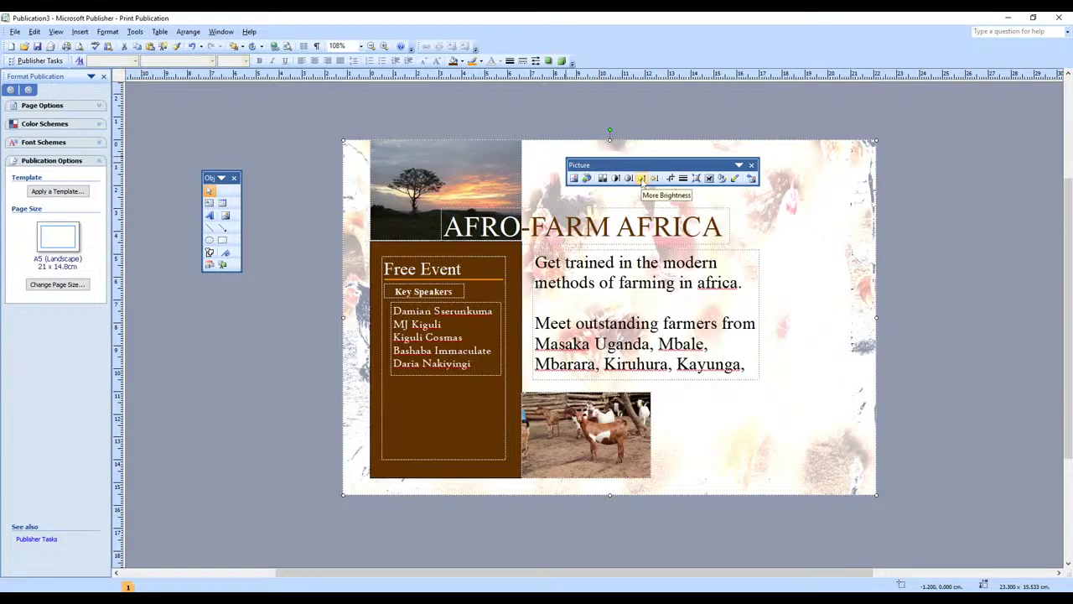
click(642, 178)
click(642, 178)
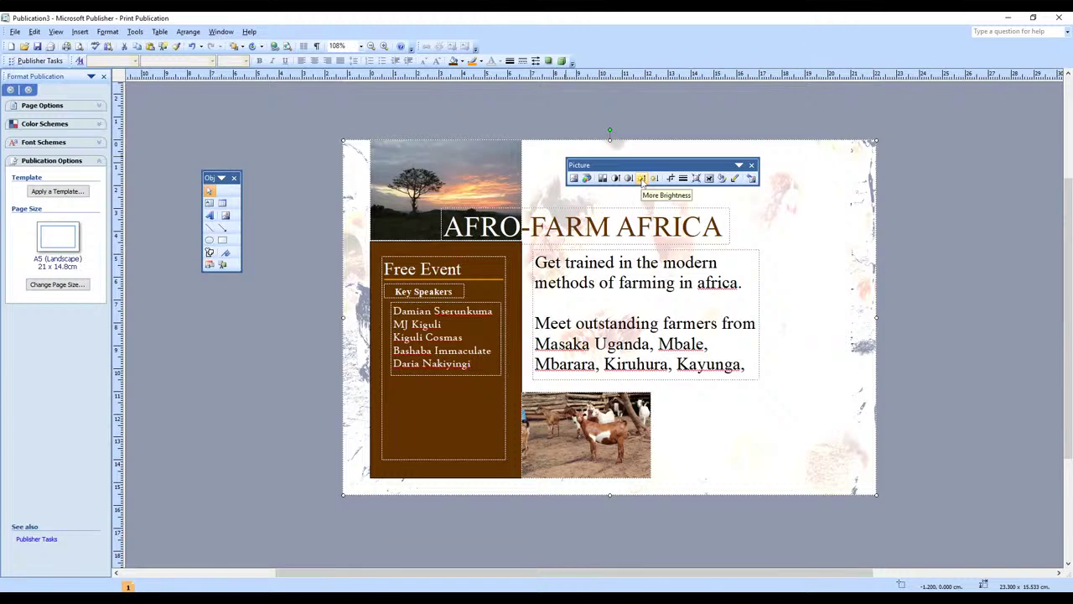
- Reduce the chicken picture's brightness by four levels to bring back some of the photo's detail
click(655, 179)
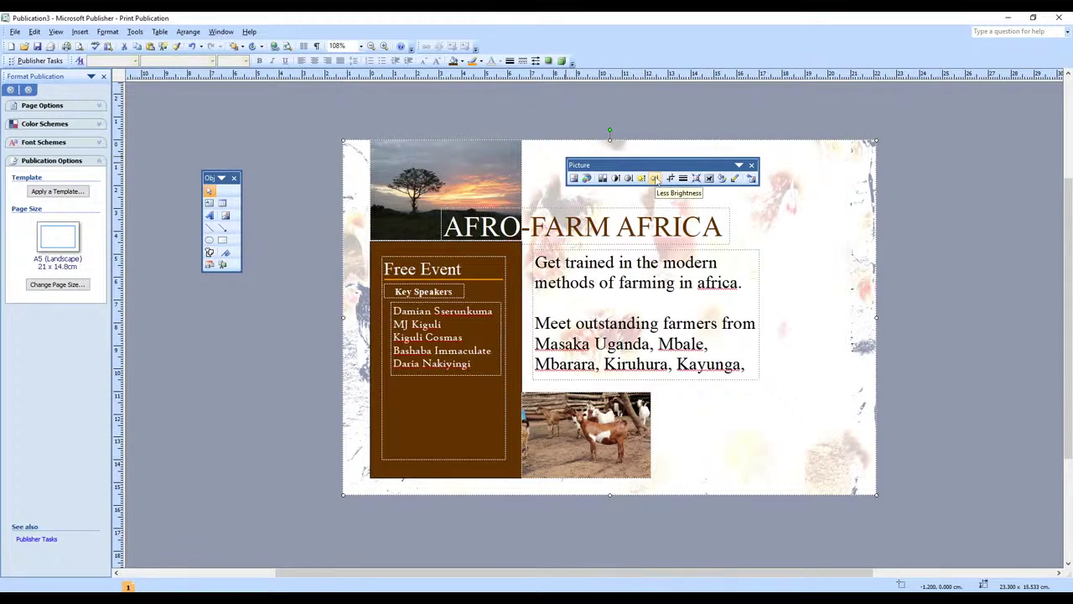
click(655, 179)
click(655, 179)
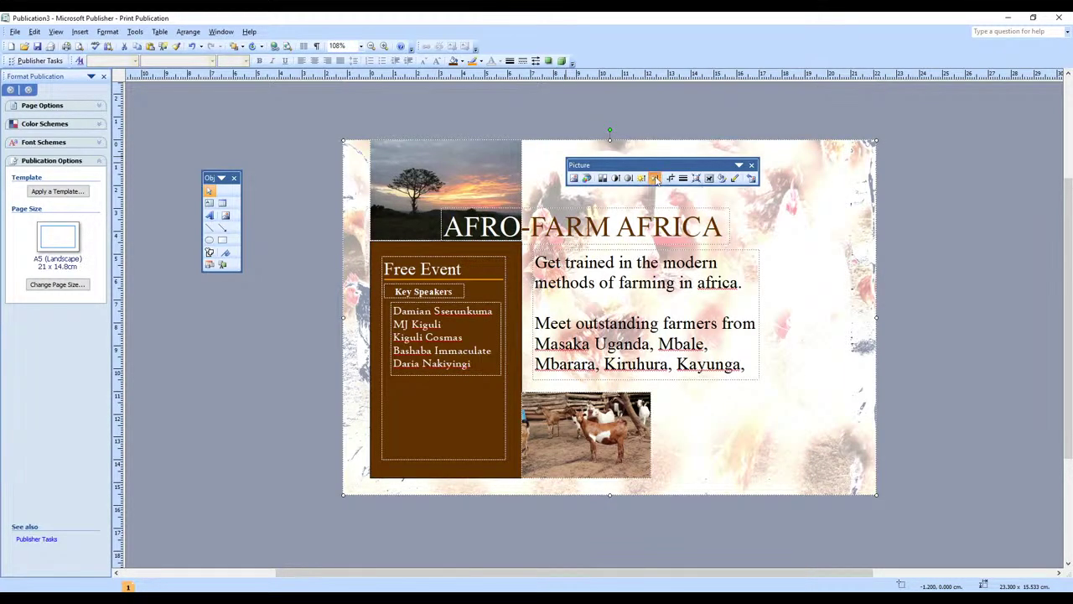
click(656, 178)
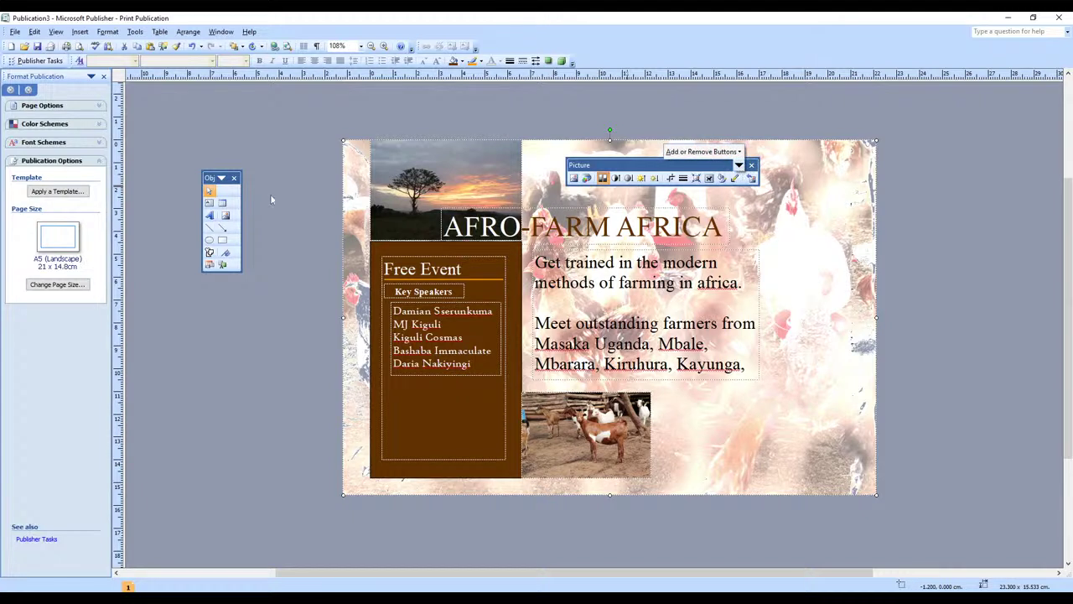
click(602, 178)
click(338, 24)
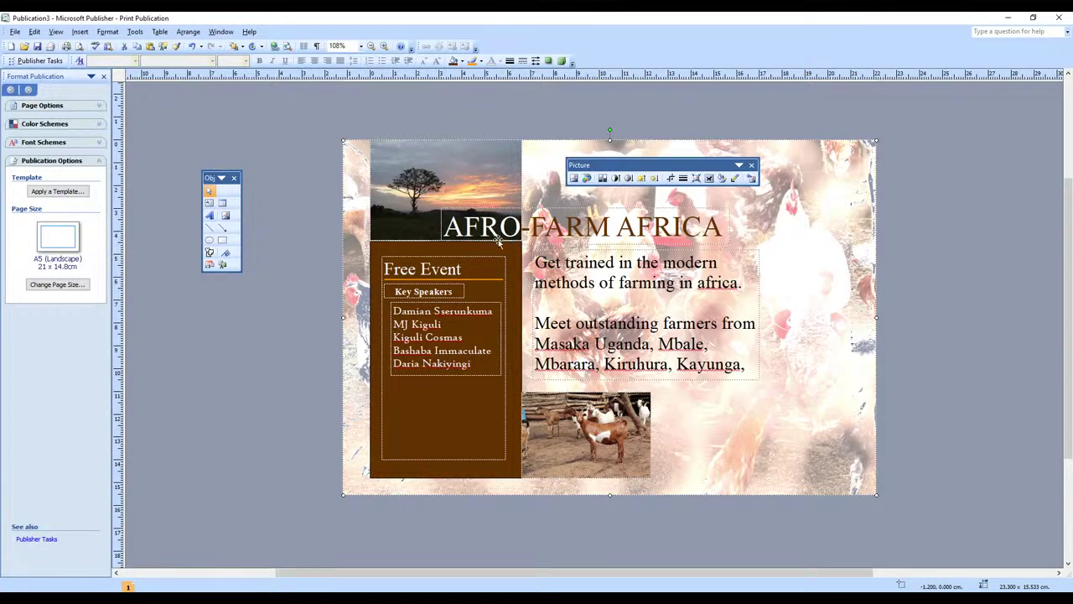
- Open the print preview of the flyer
click(15, 32)
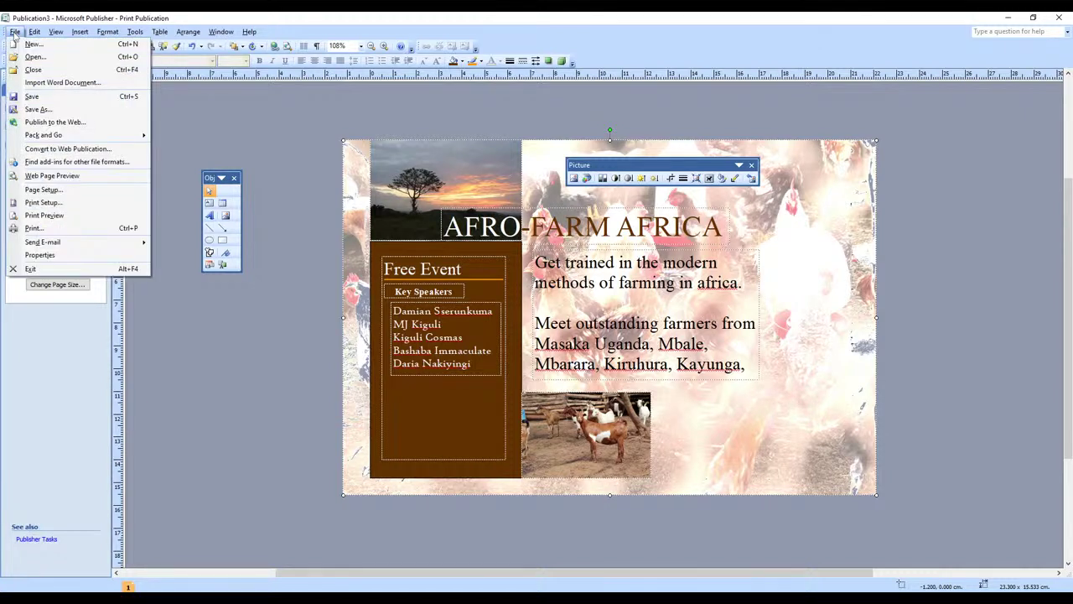
click(41, 216)
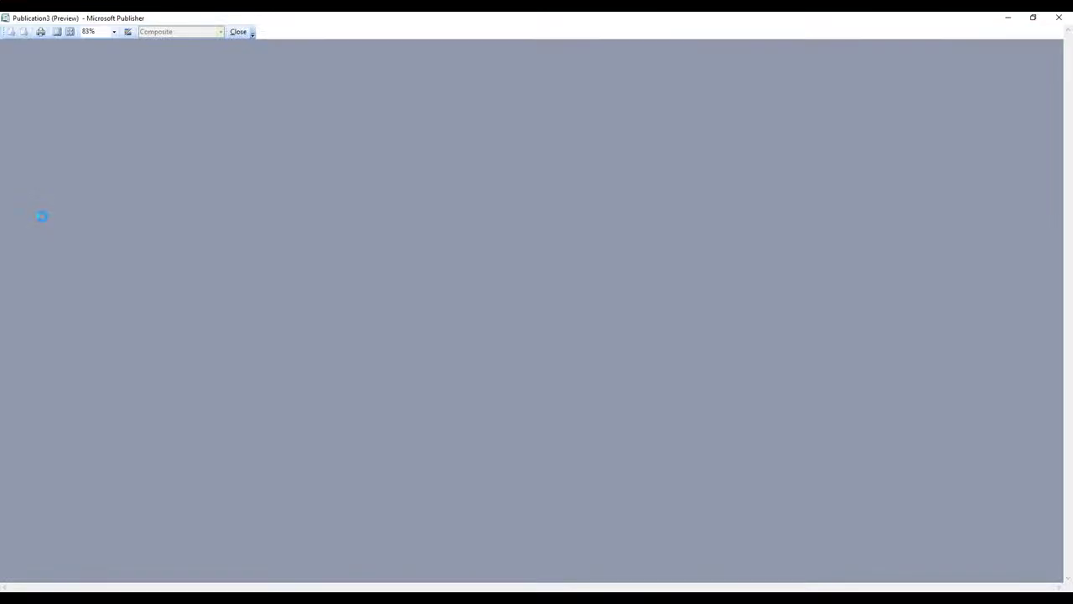